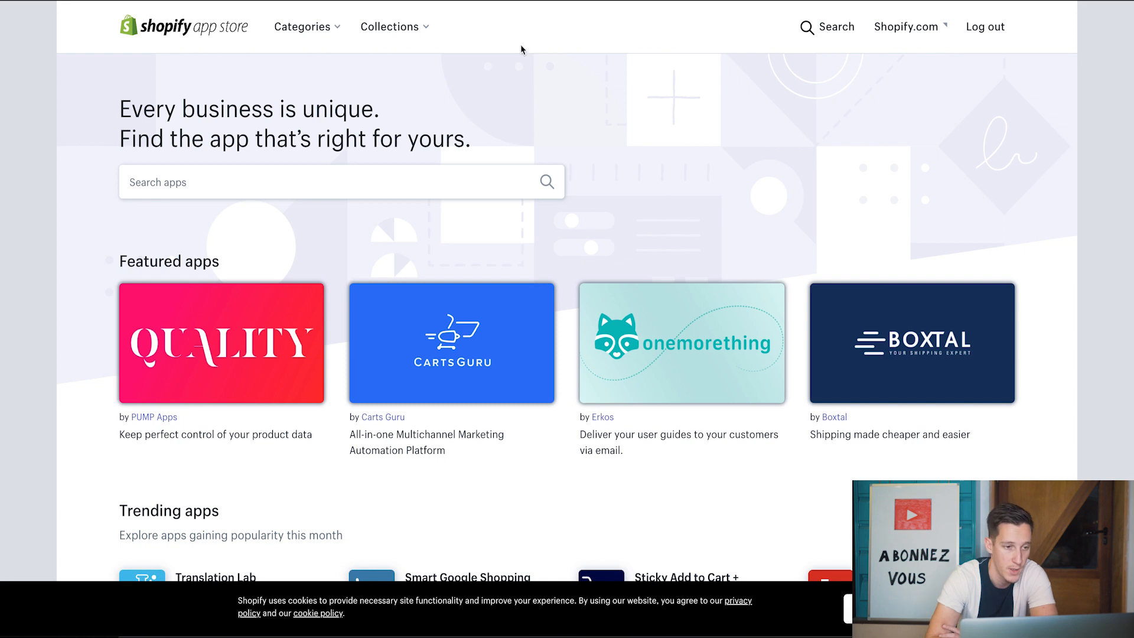
- Start a search in the Shopify App Store's search box
click(338, 178)
- Search for 'order printer' and install the Order Printer app in the store
text(orde)
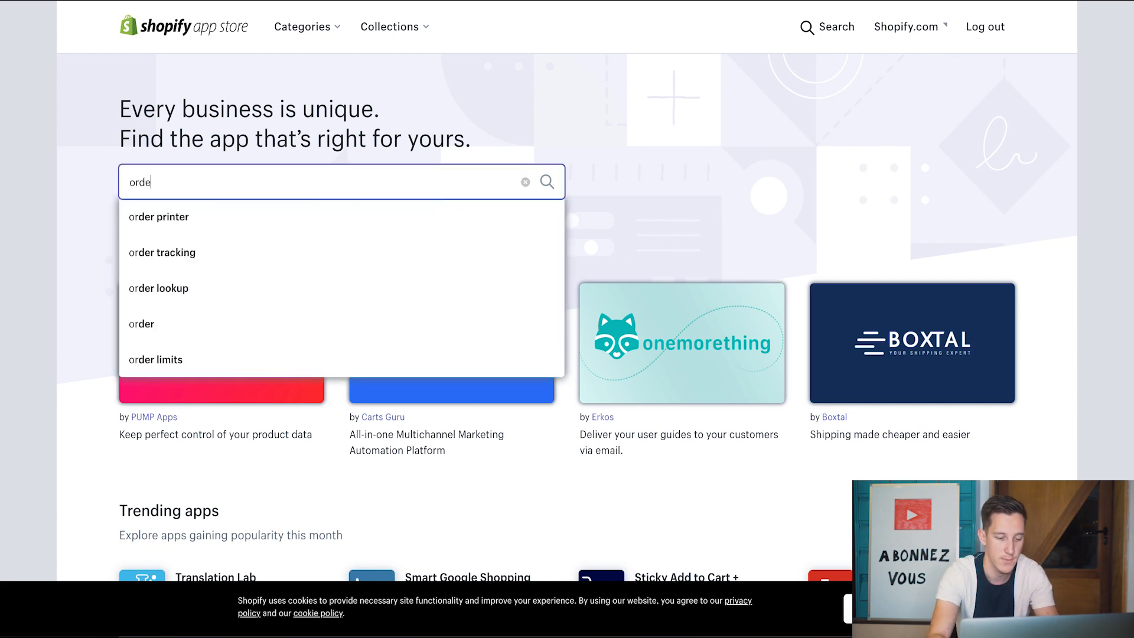
text(r printer)
key(Return)
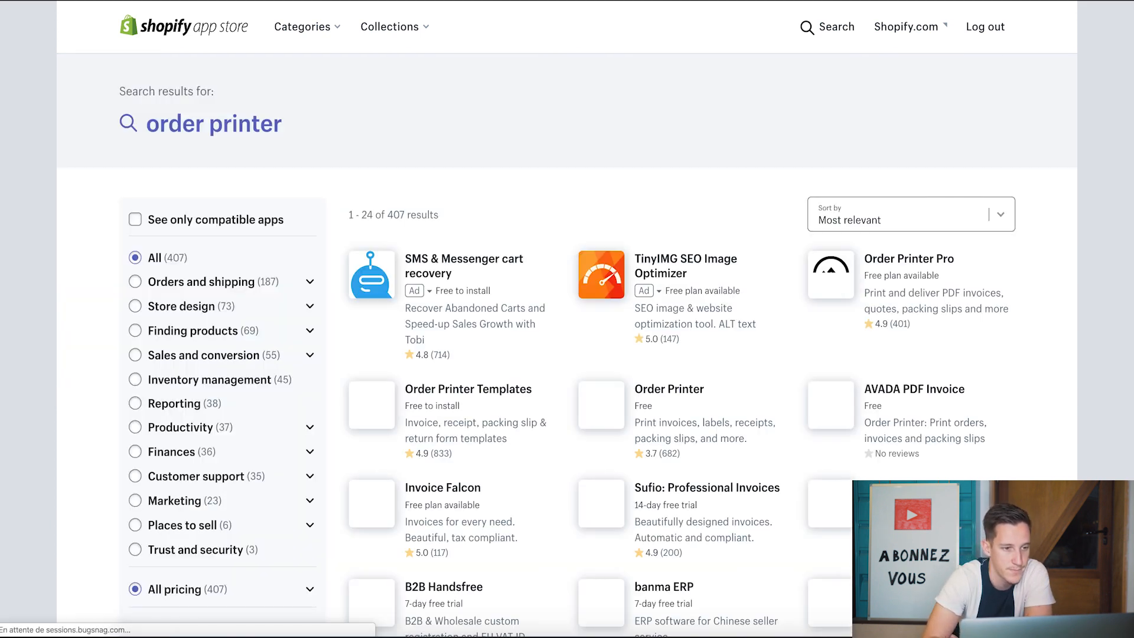
scroll(448, 249, down, 3)
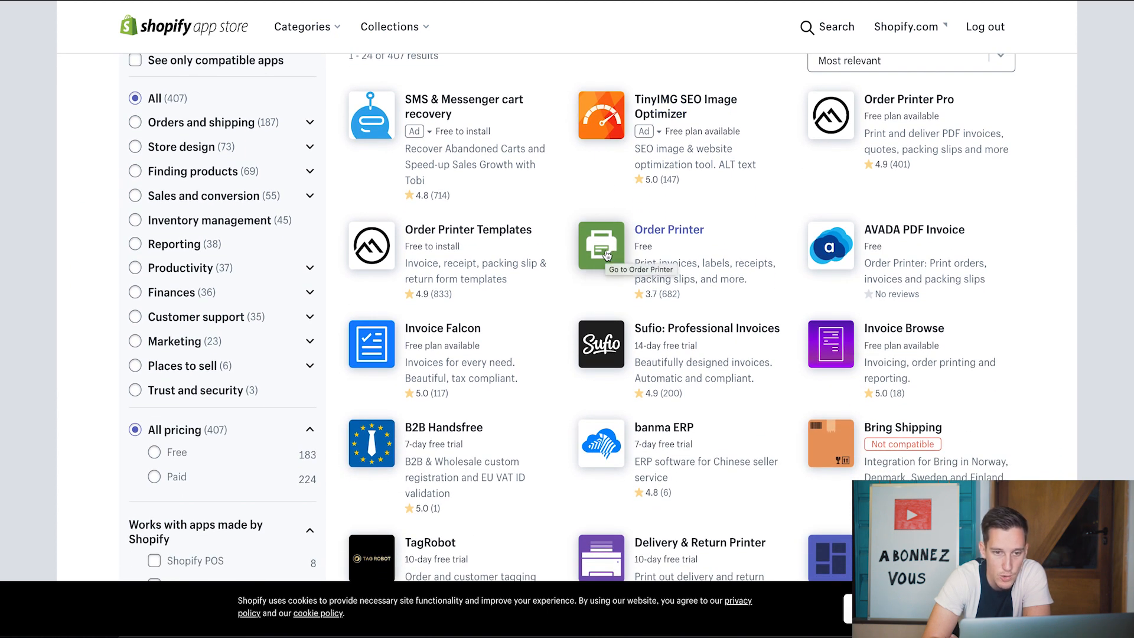
click(659, 234)
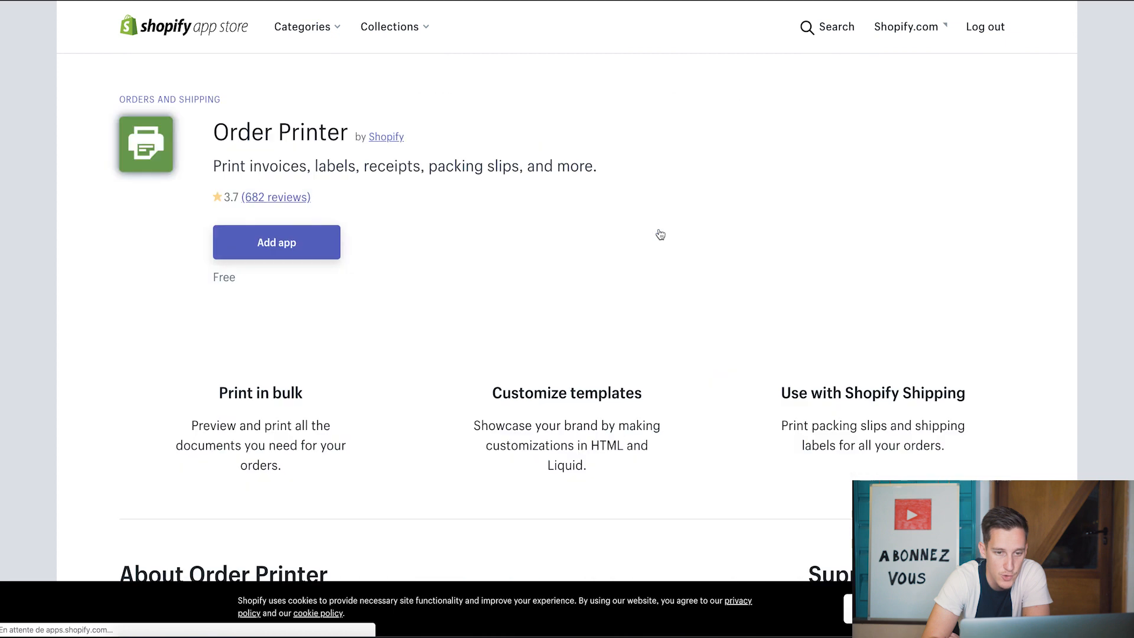
click(287, 251)
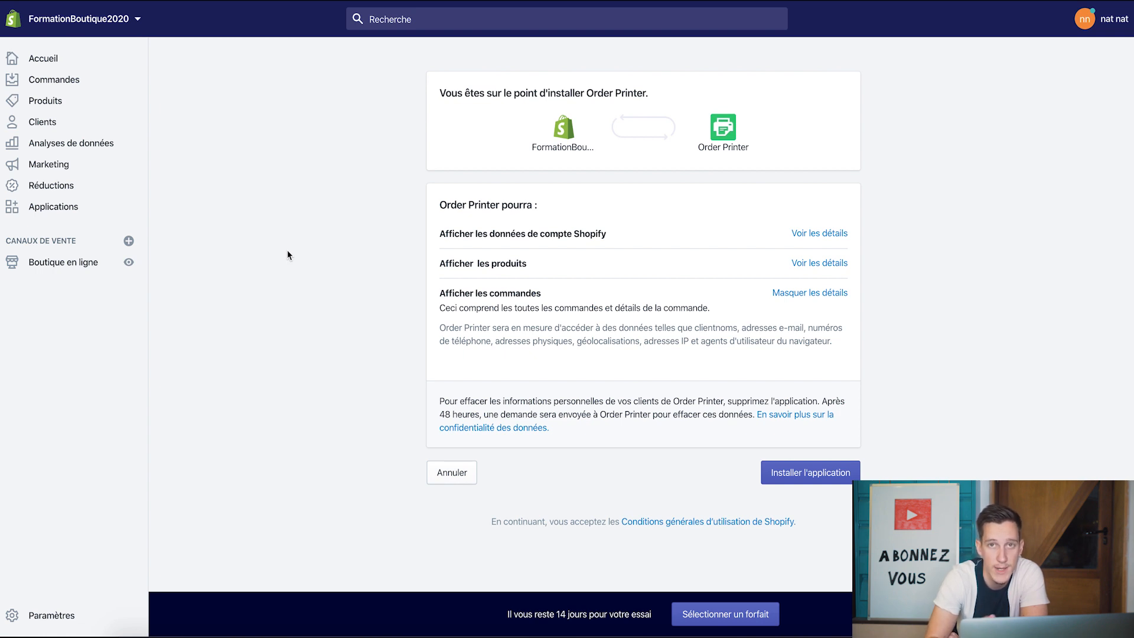
click(811, 474)
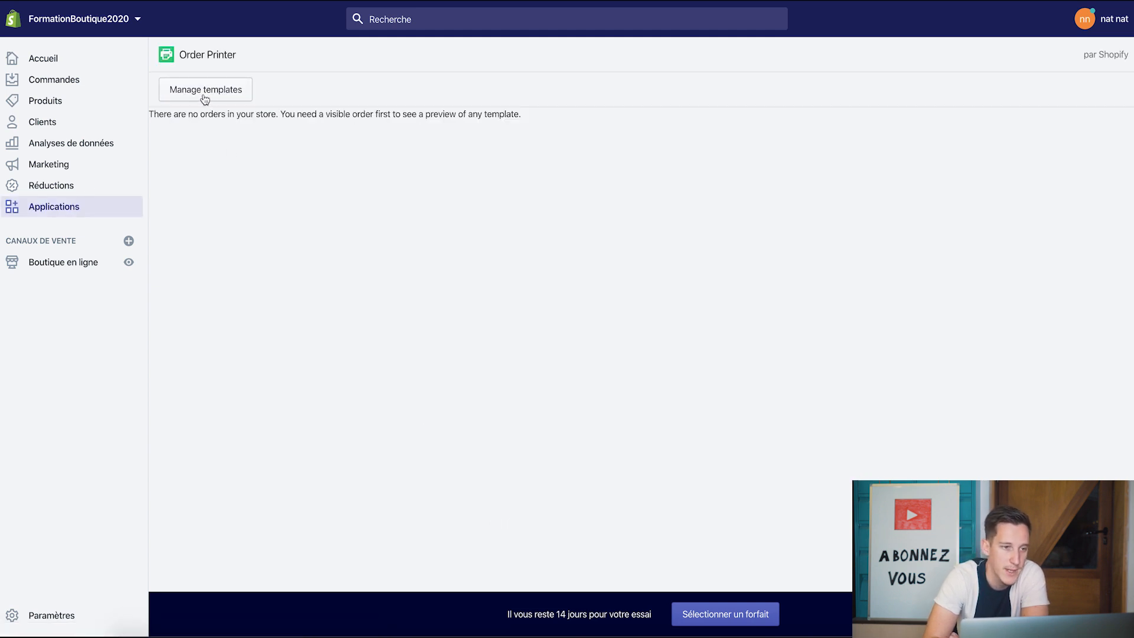
- Delete the Packing slip template from Order Printer's templates
click(205, 91)
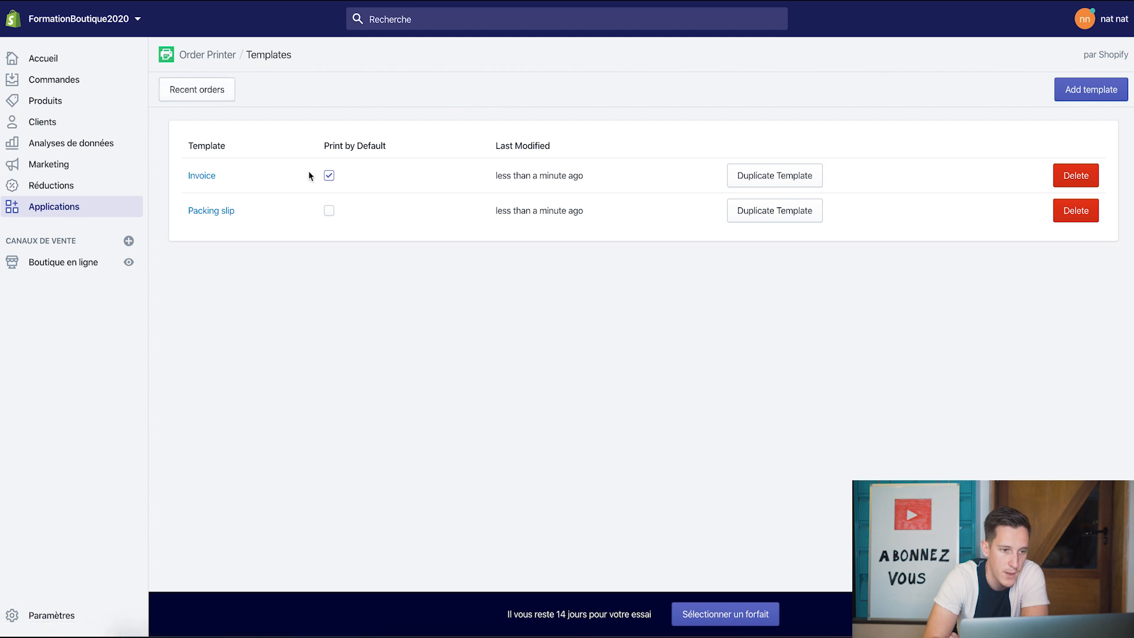
click(1081, 214)
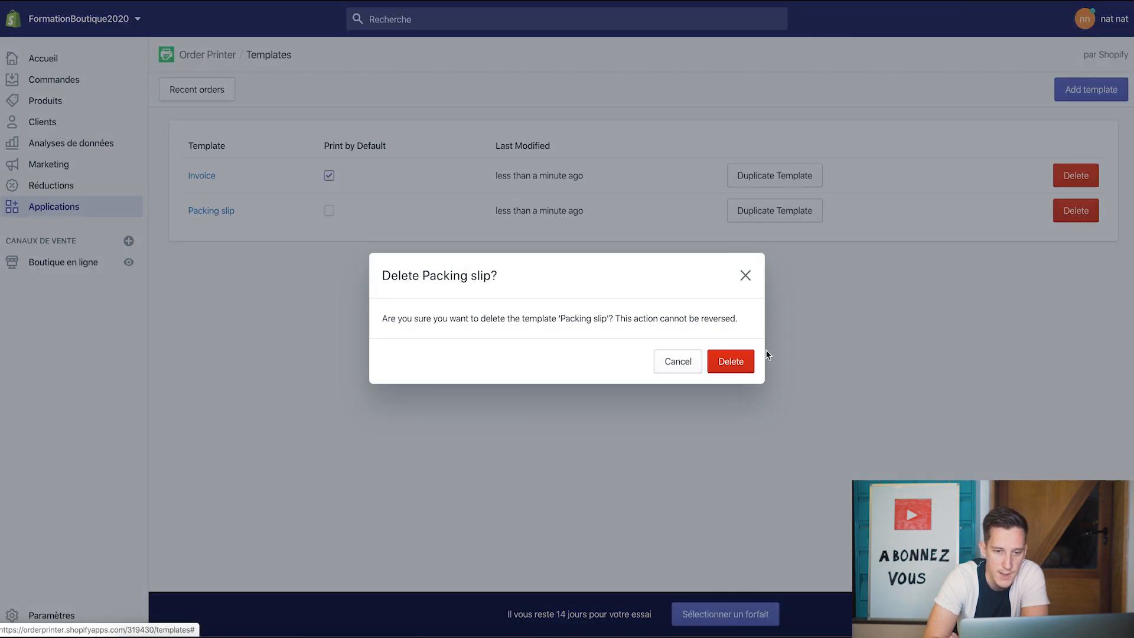
click(734, 361)
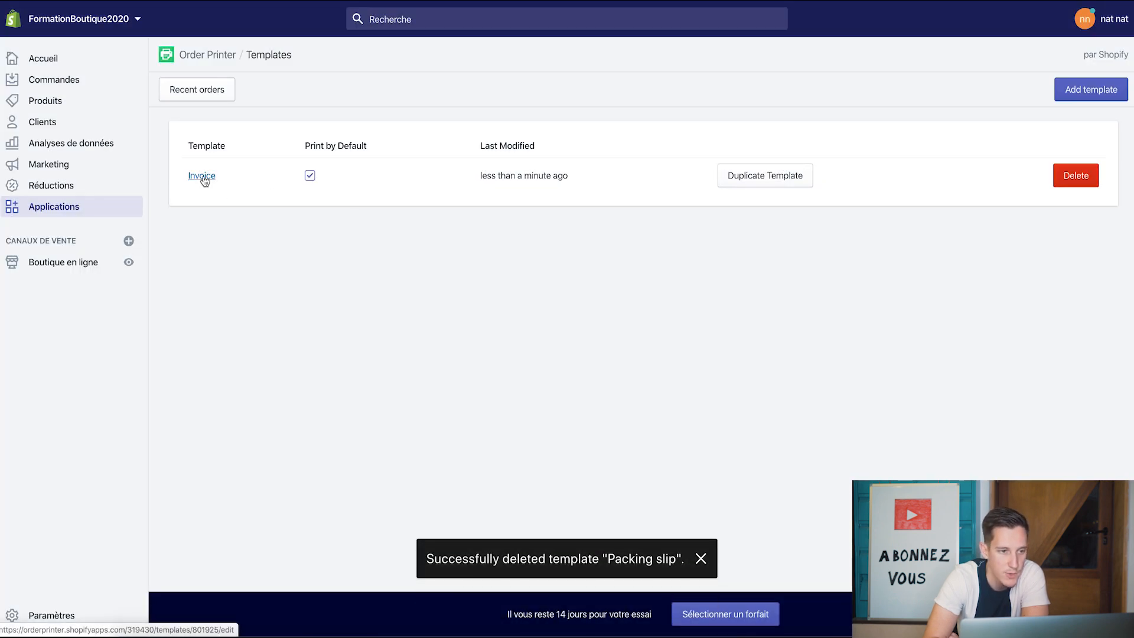
- Rename the Invoice template to 'Facture'
click(202, 176)
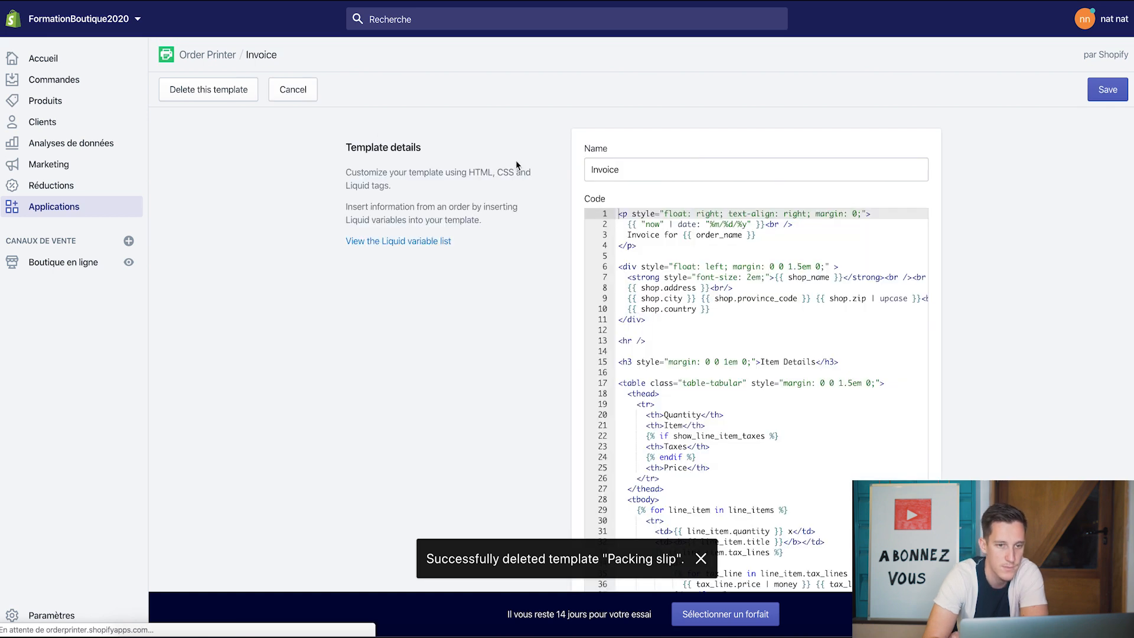
double_click(651, 175)
text(Fact)
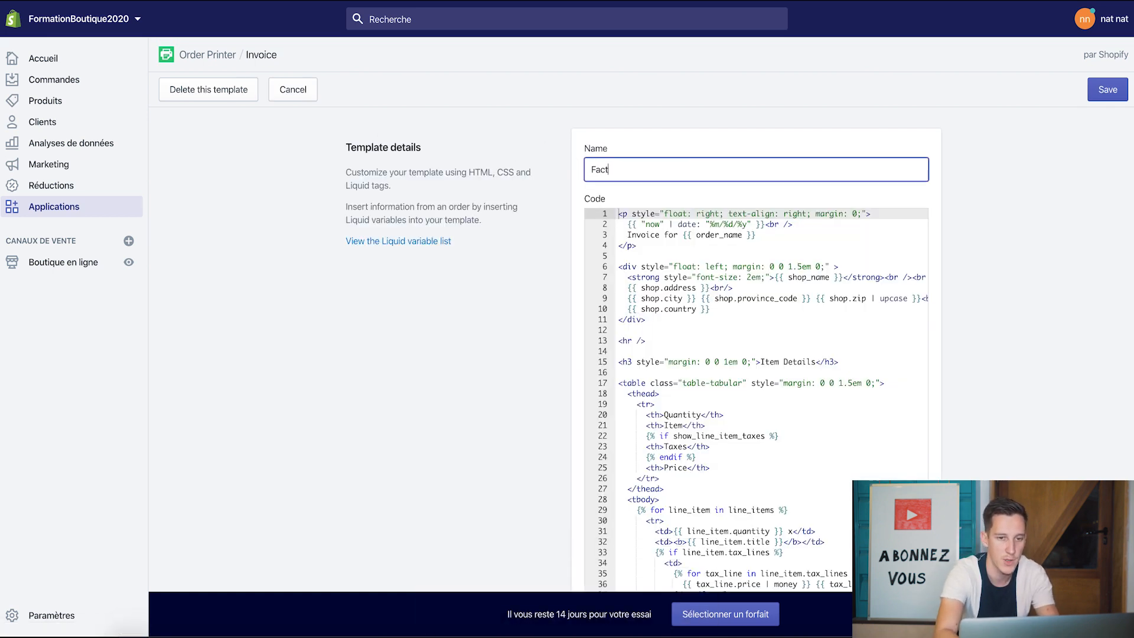
text(ure)
click(722, 298)
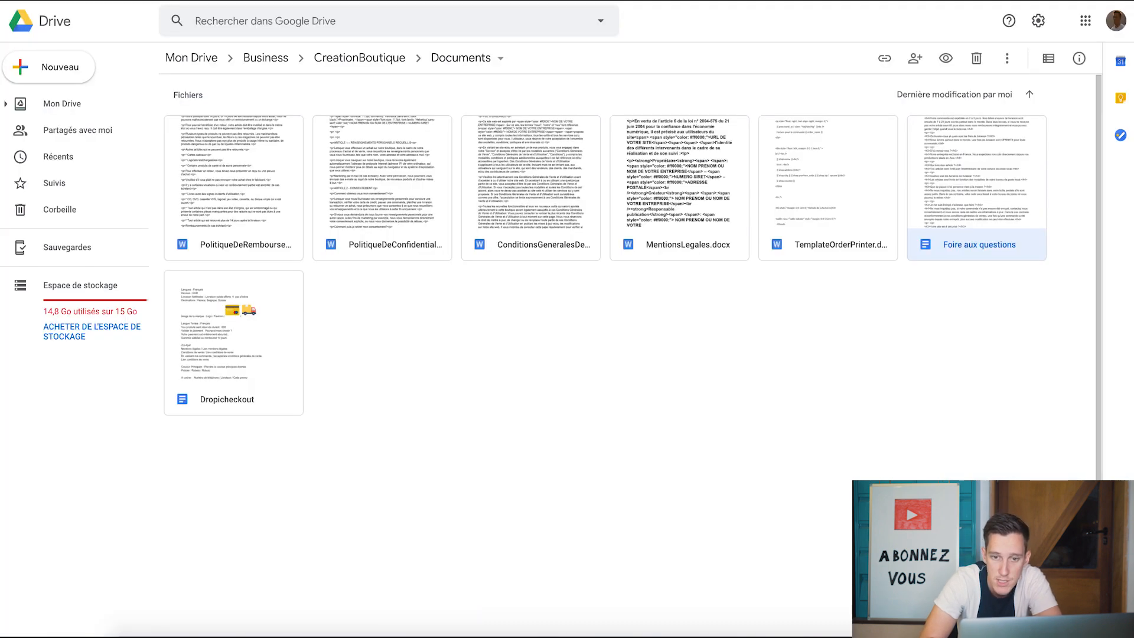
- Open TemplateOrderPrinter.docx in Google Docs and select all its invoice code
double_click(820, 186)
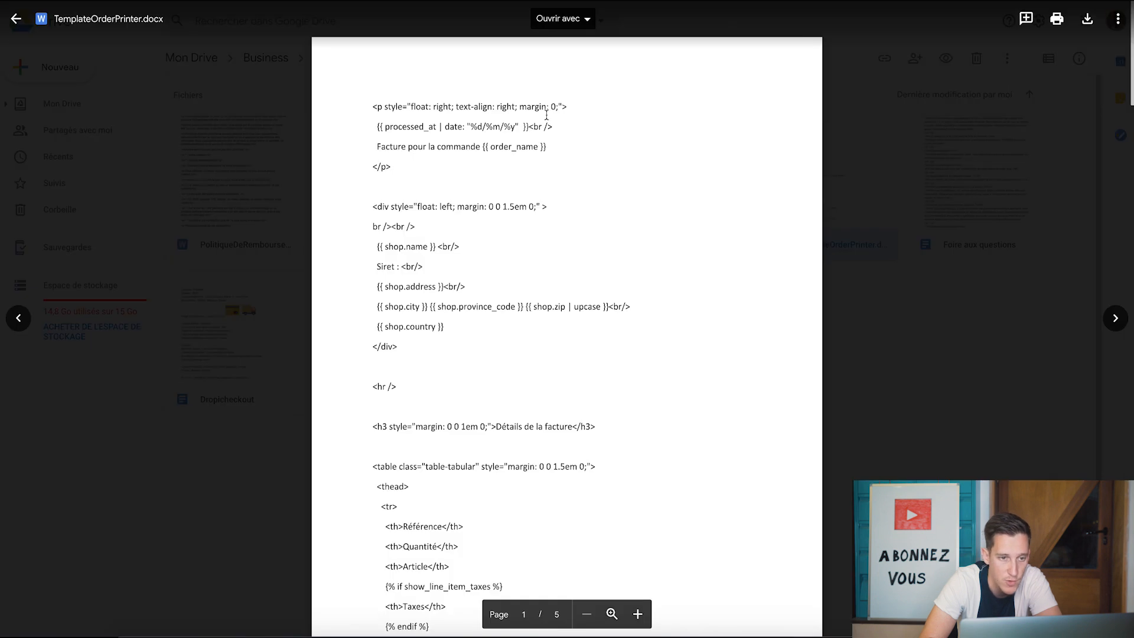
click(561, 18)
click(573, 69)
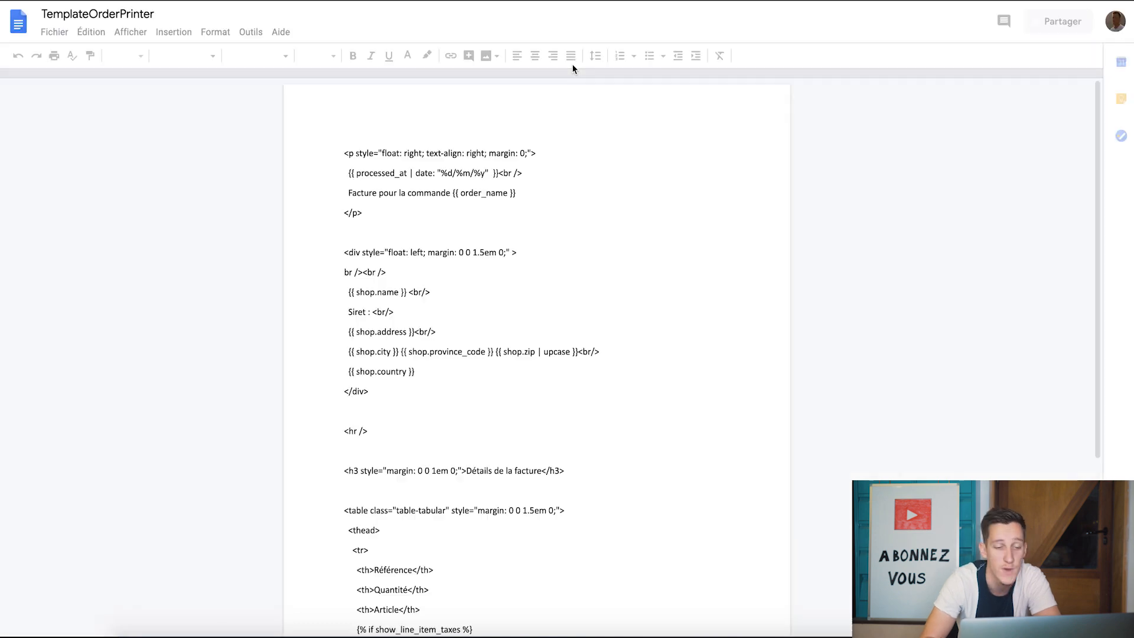
key(ctrl+a)
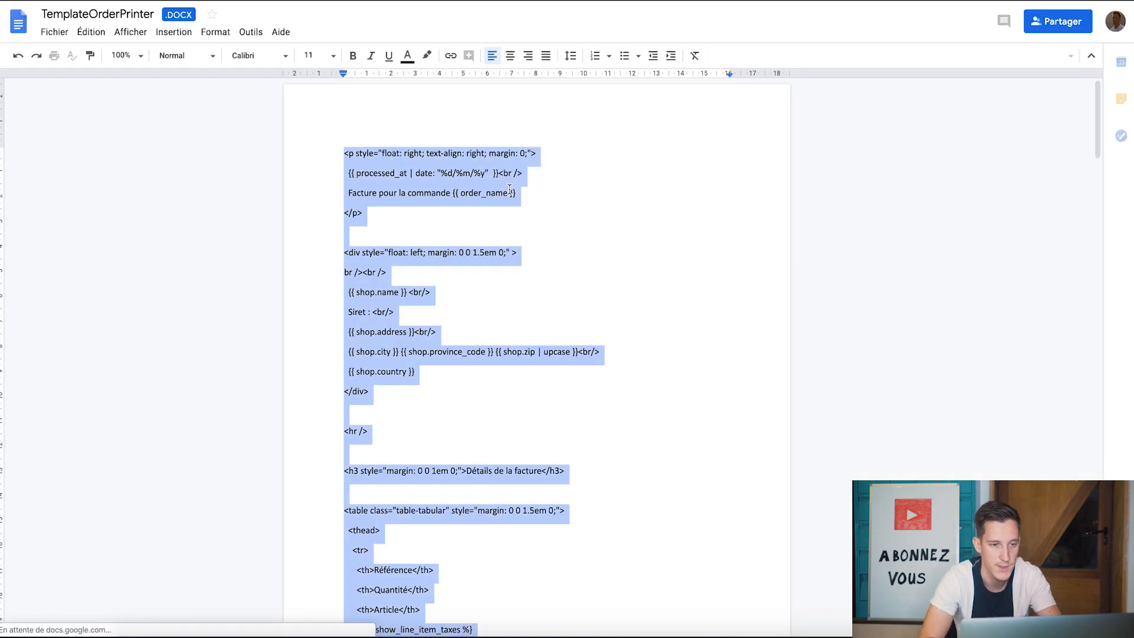
key(ctrl+Tab)
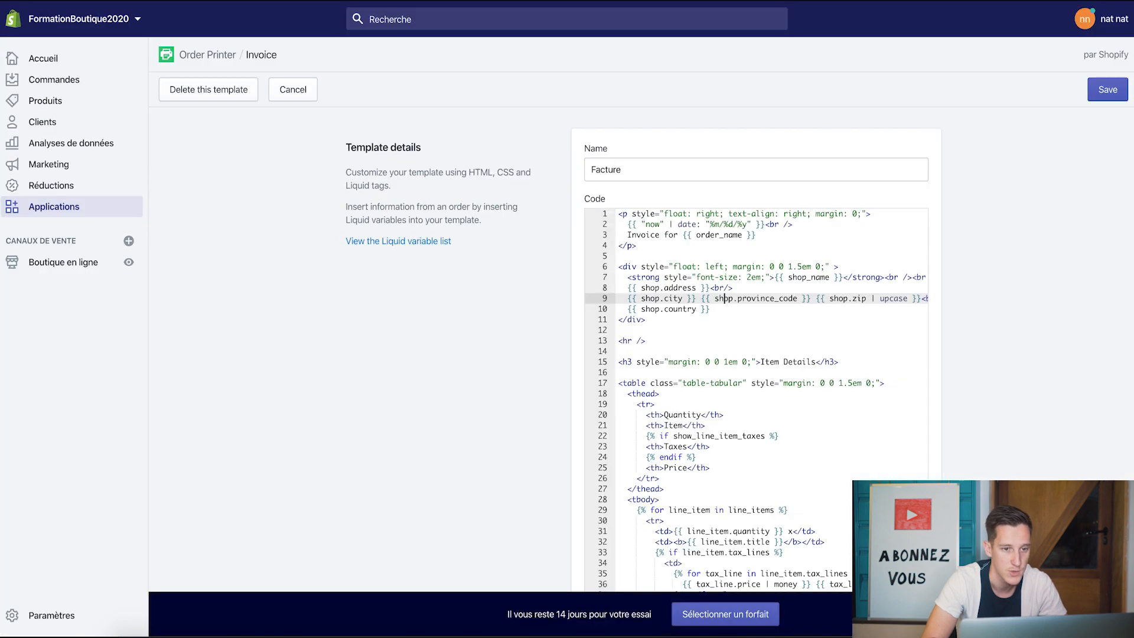
- Replace the Facture template's code with the French invoice code, save, and go to Applications
key(ctrl+a)
key(BackSpace)
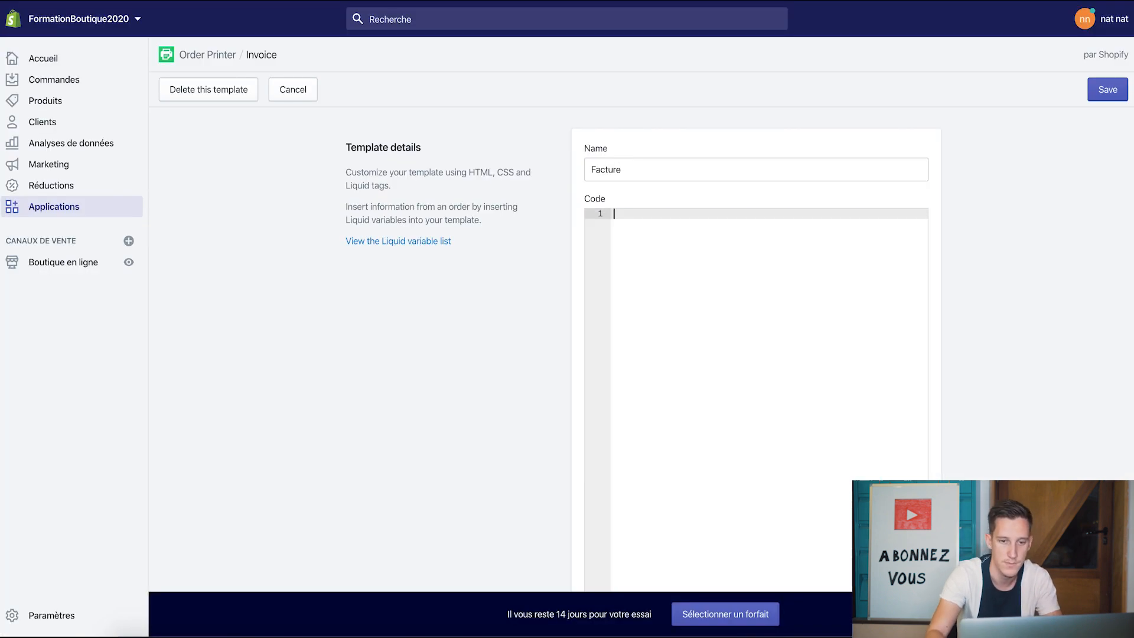
key(ctrl+v)
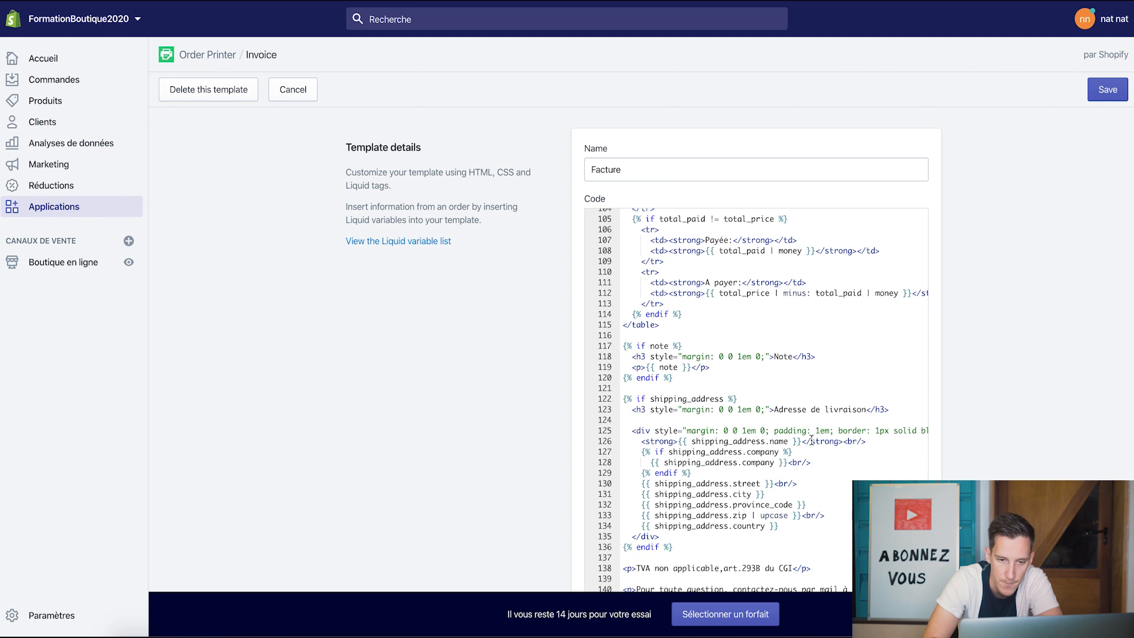
scroll(906, 504, down, 1)
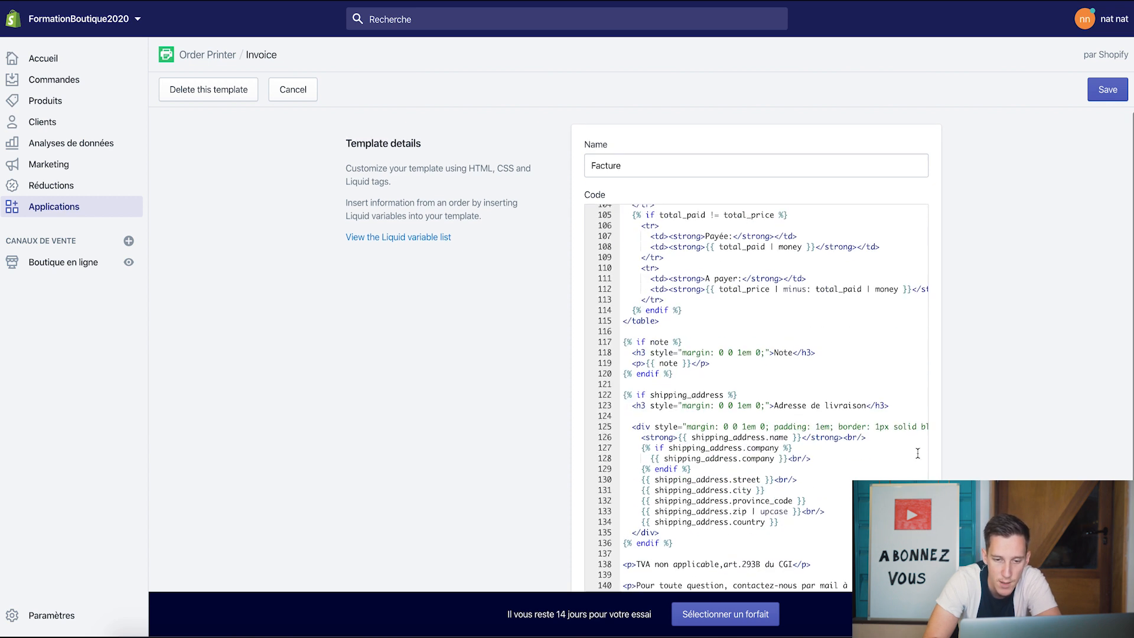
scroll(1001, 454, down, 1)
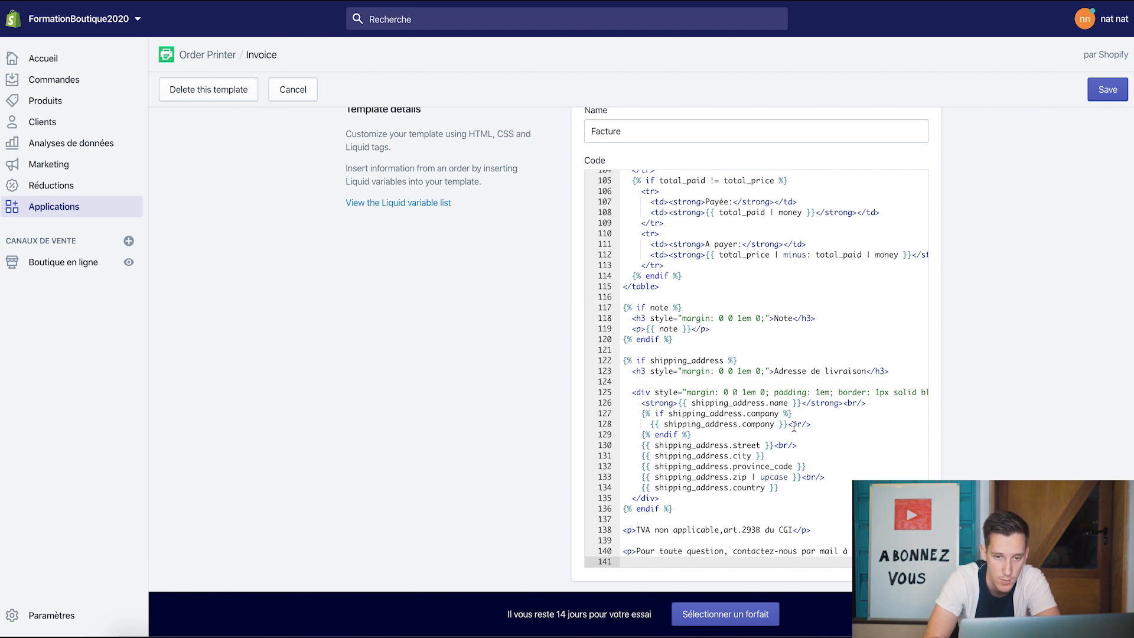
scroll(814, 314, up, 4)
scroll(814, 314, up, 15)
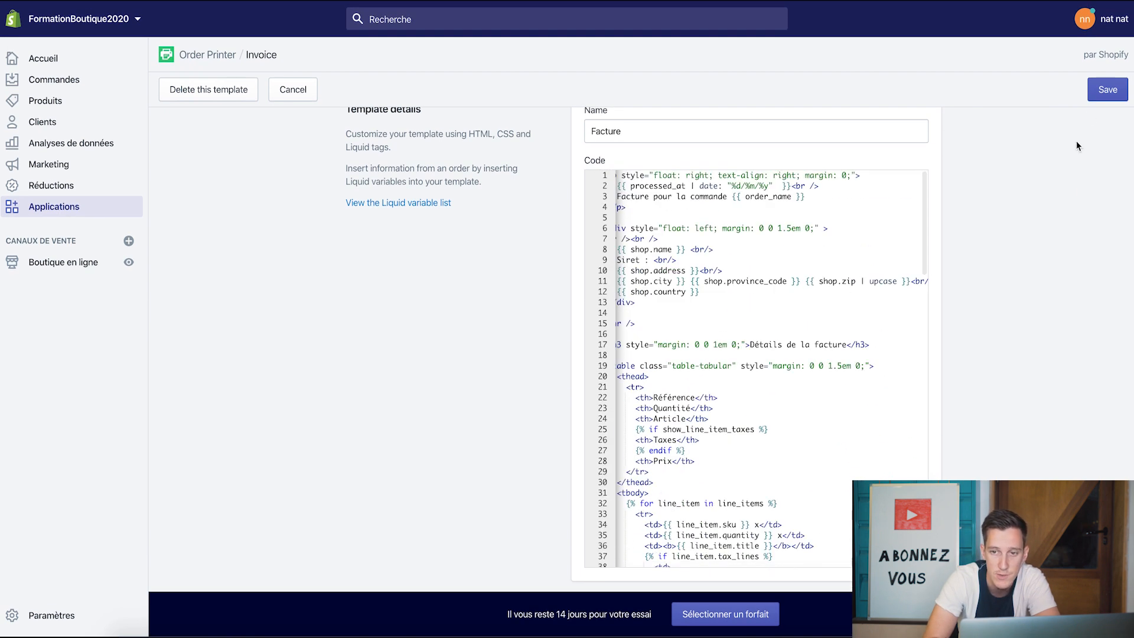
click(1106, 92)
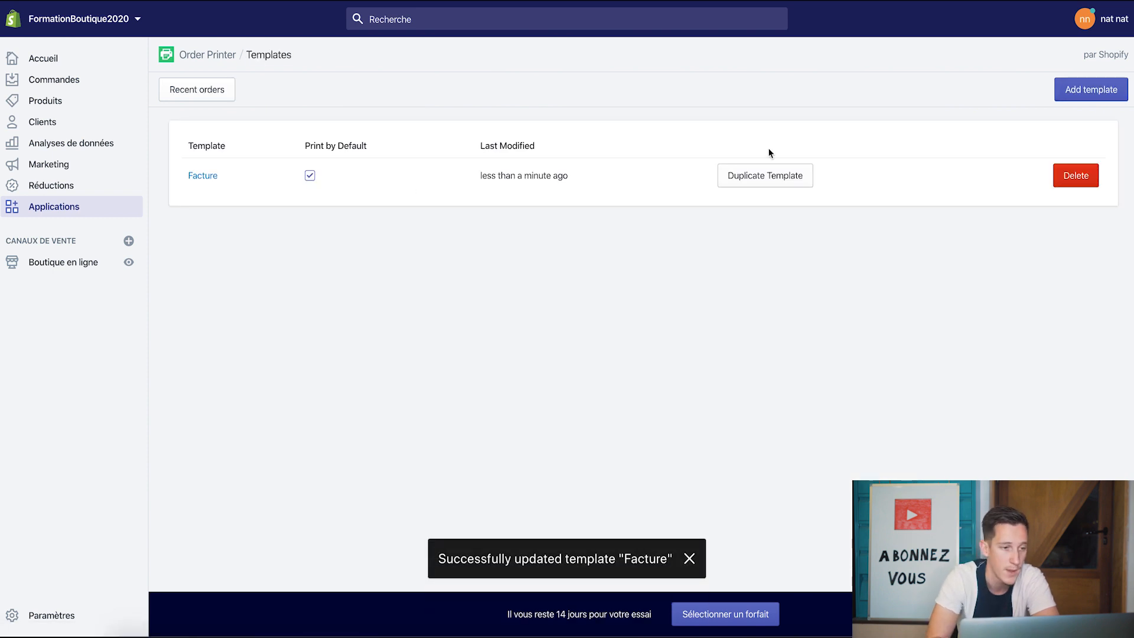
click(75, 215)
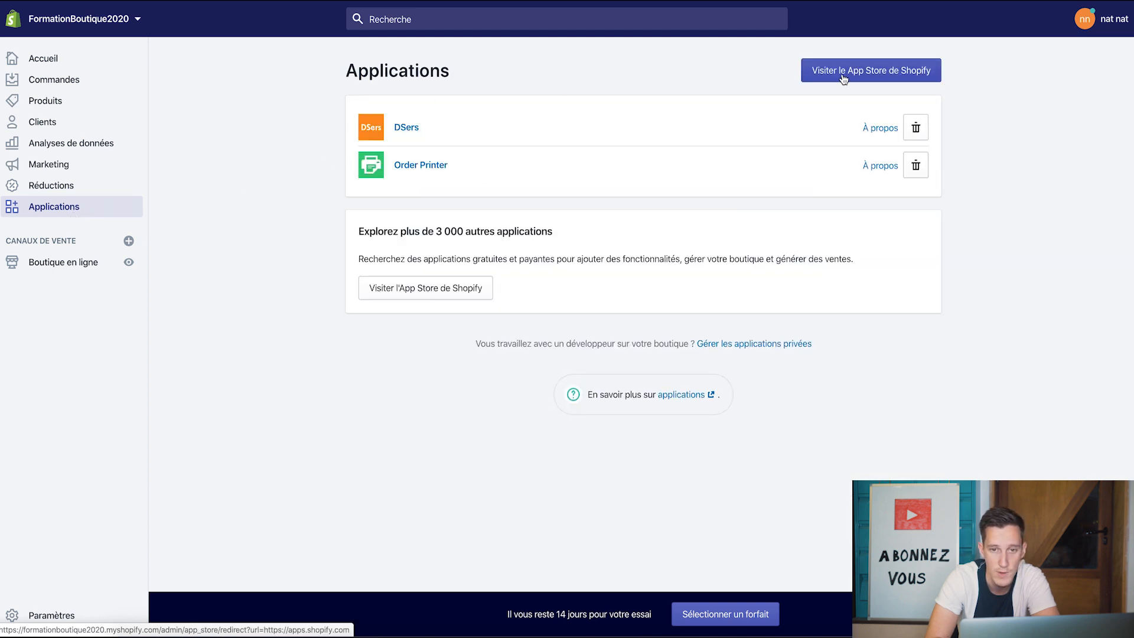
- Search the App Store for 'order printer pro' and install Order Printer Pro
click(843, 79)
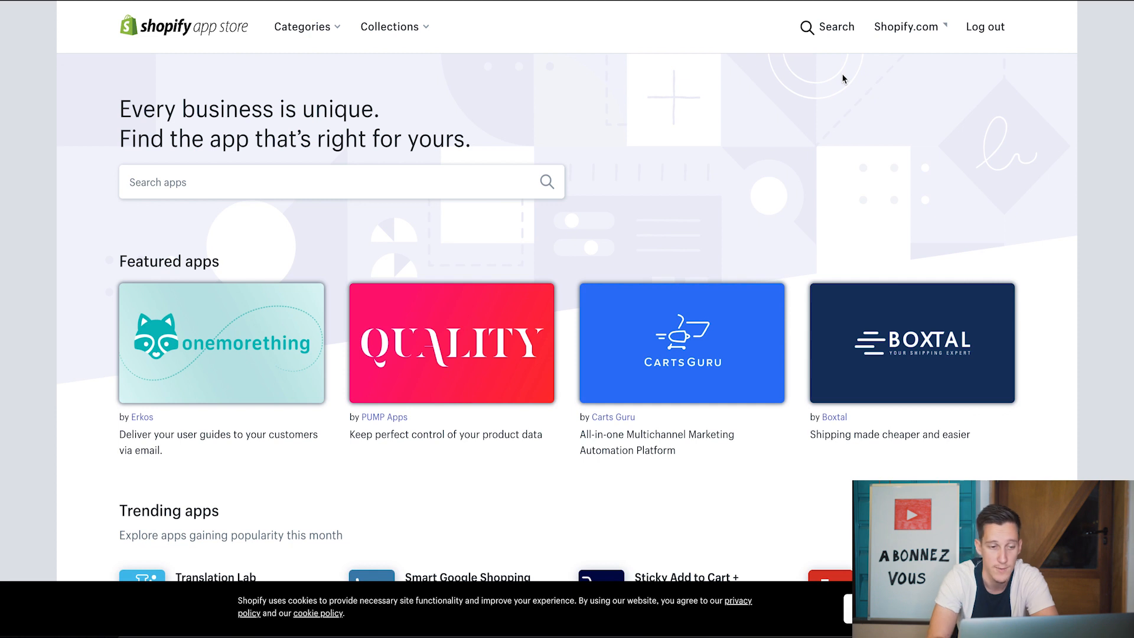
click(378, 182)
text(order )
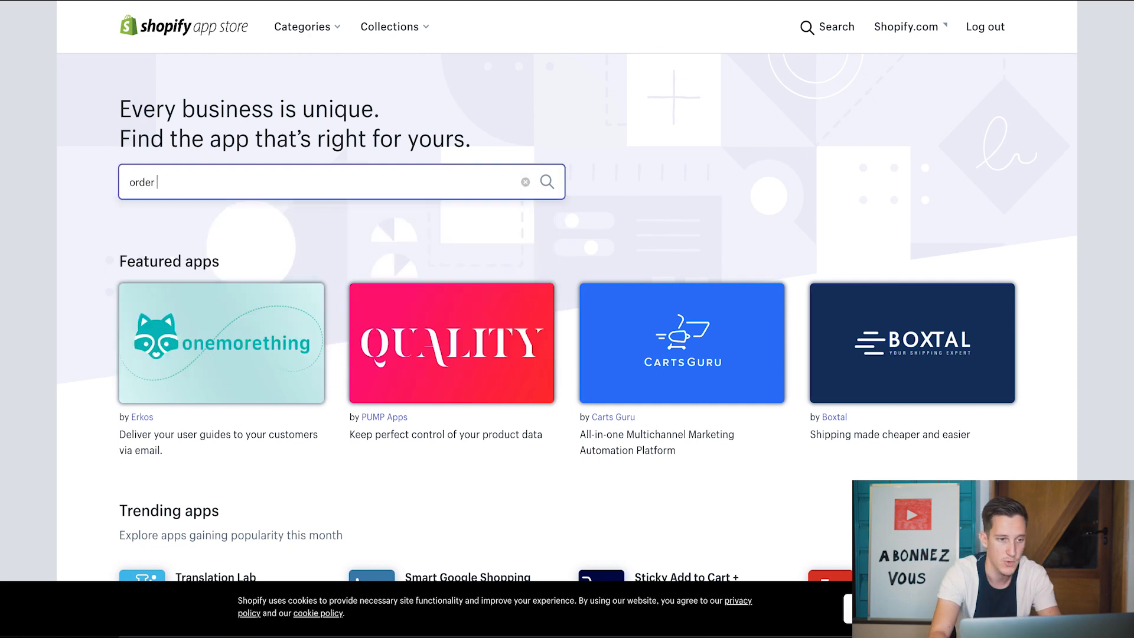
text(printer pro)
key(Return)
click(888, 265)
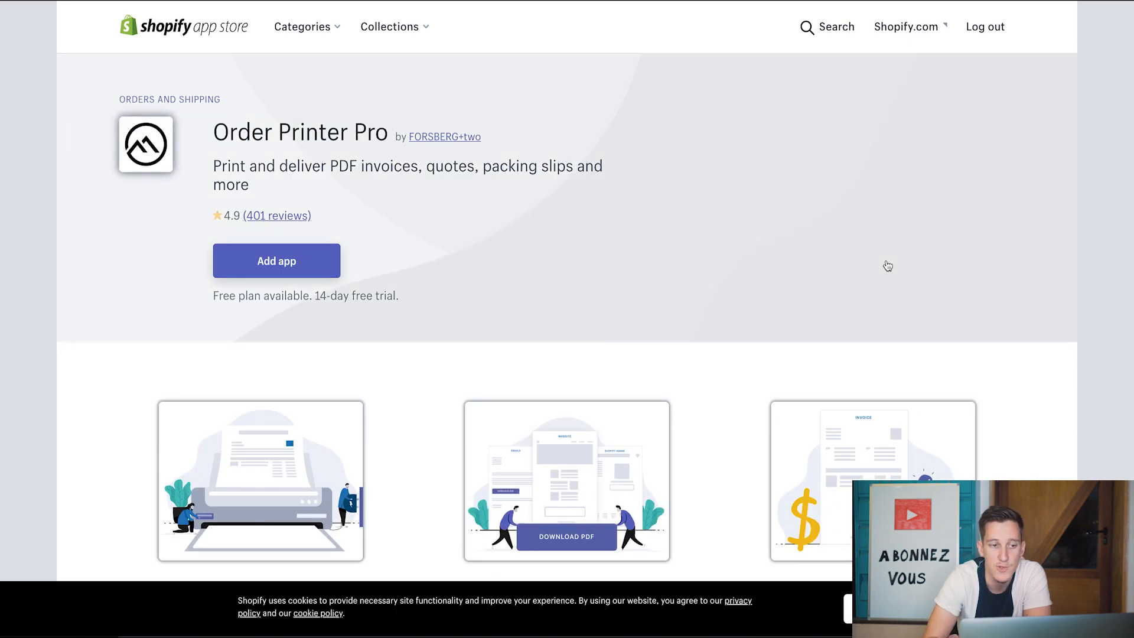
click(275, 251)
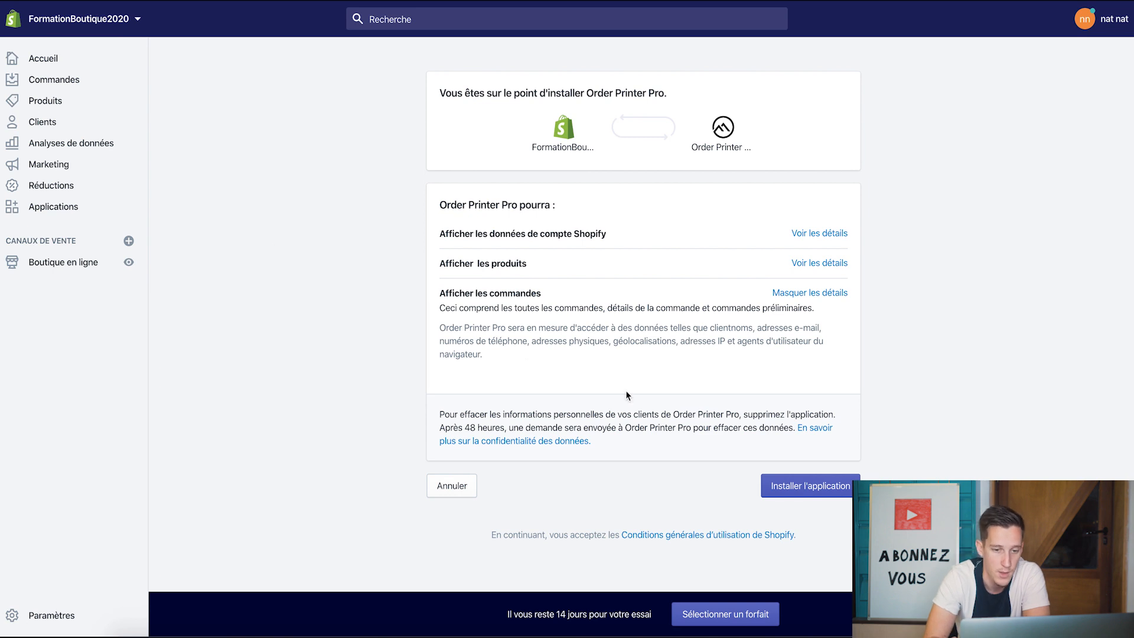
click(806, 486)
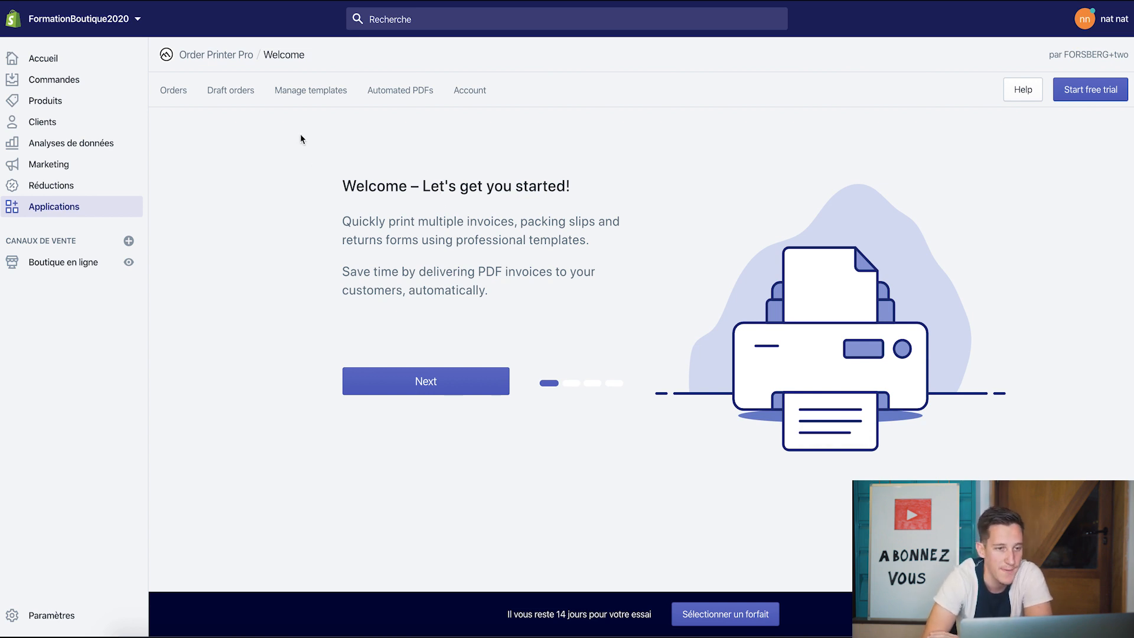
- Step through Order Printer Pro's welcome slides and start the 14-day free trial
click(307, 93)
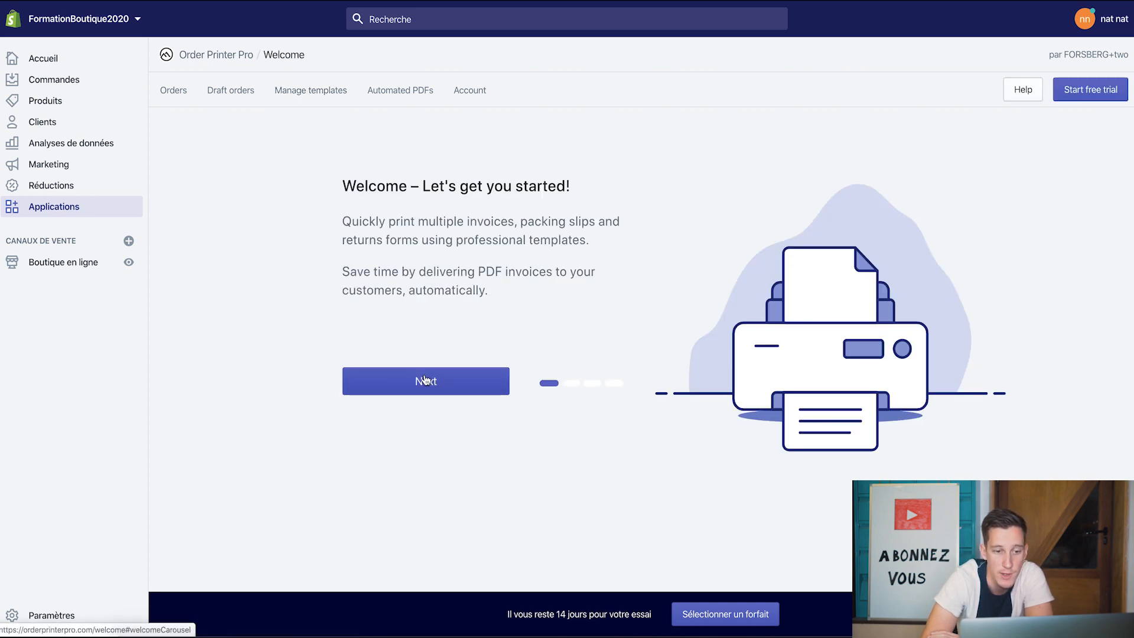
click(425, 380)
click(423, 381)
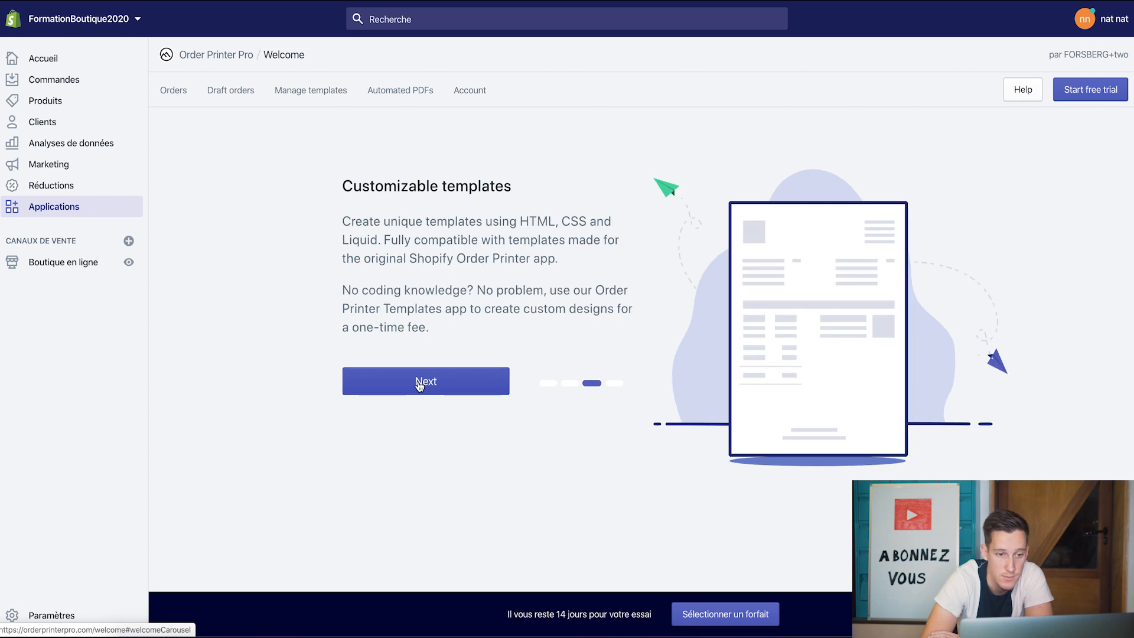
click(418, 384)
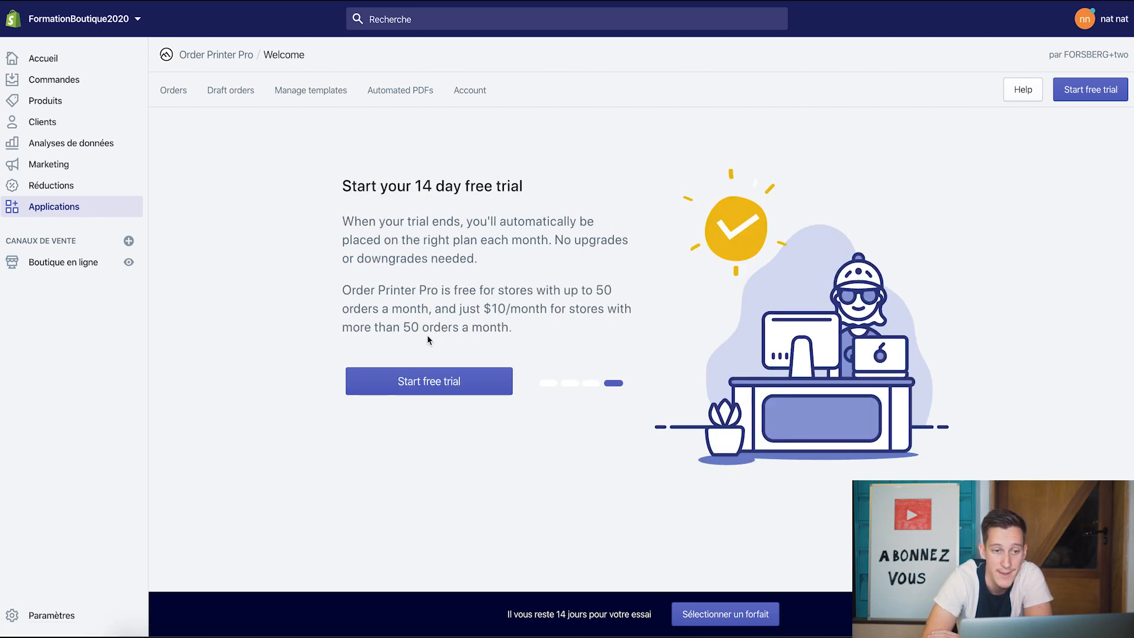
click(414, 381)
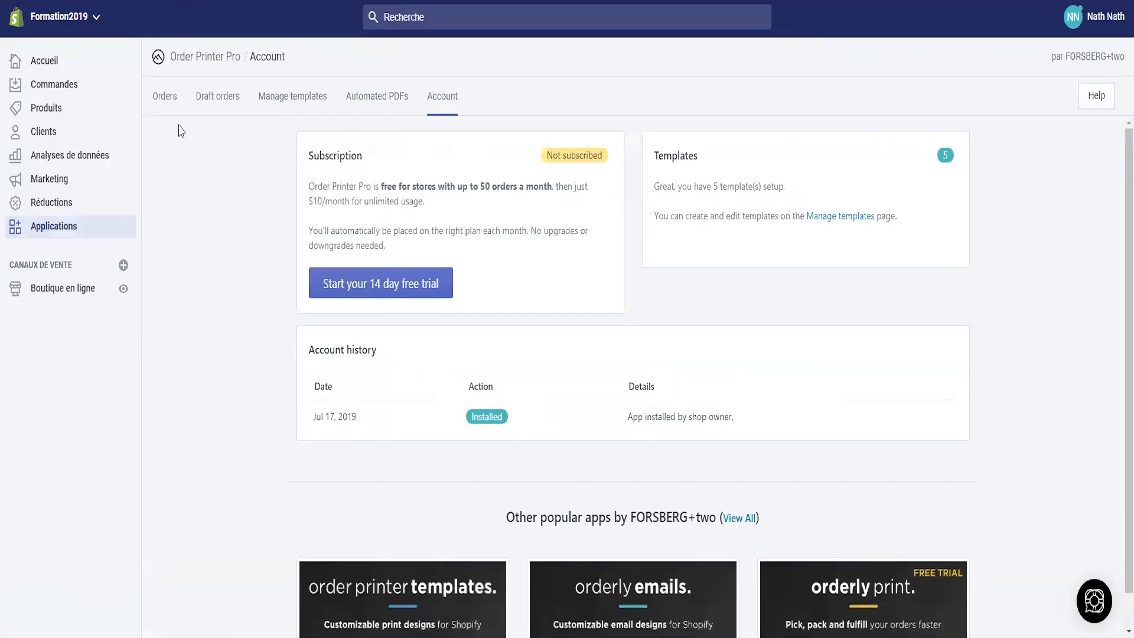
- Open Manage templates, skip the welcome tour, and start the free trial
click(281, 100)
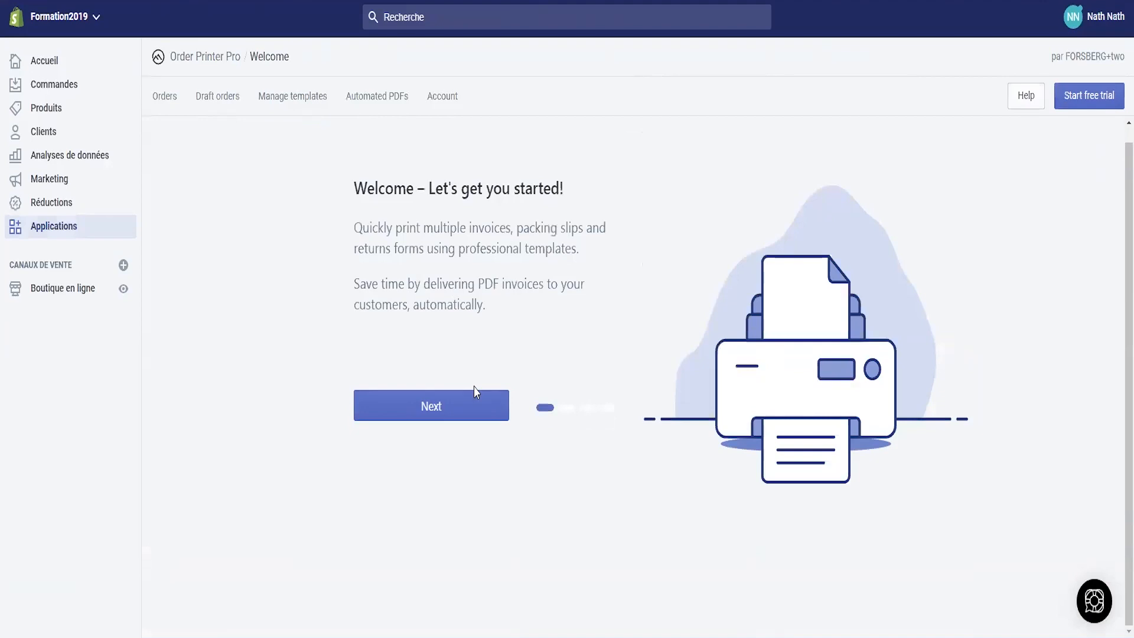
click(452, 409)
click(427, 416)
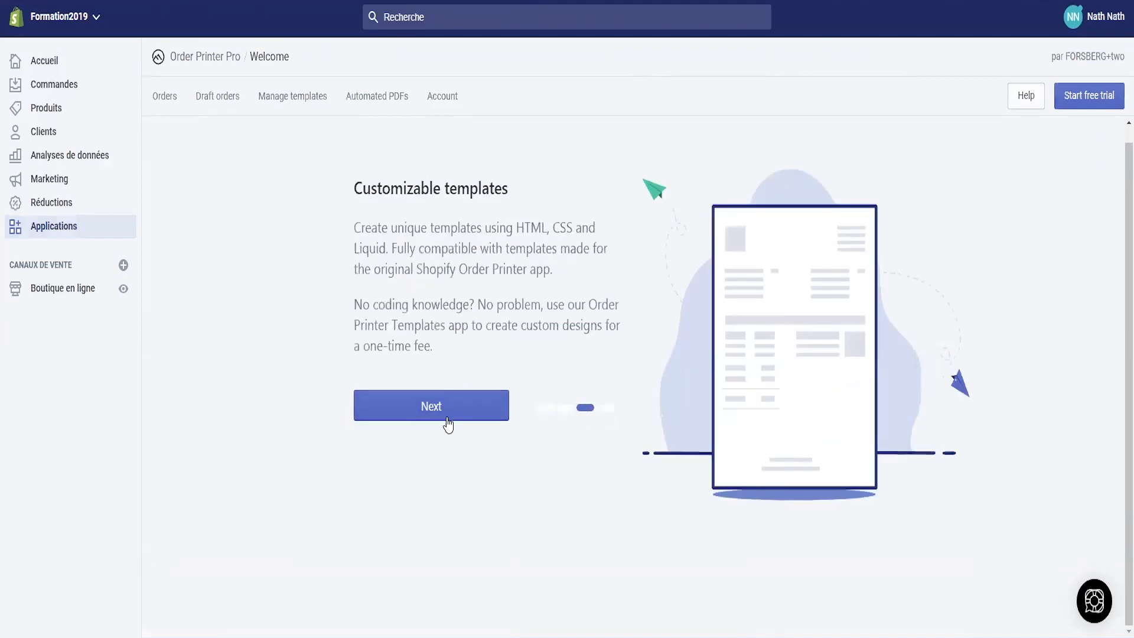
click(444, 414)
click(421, 411)
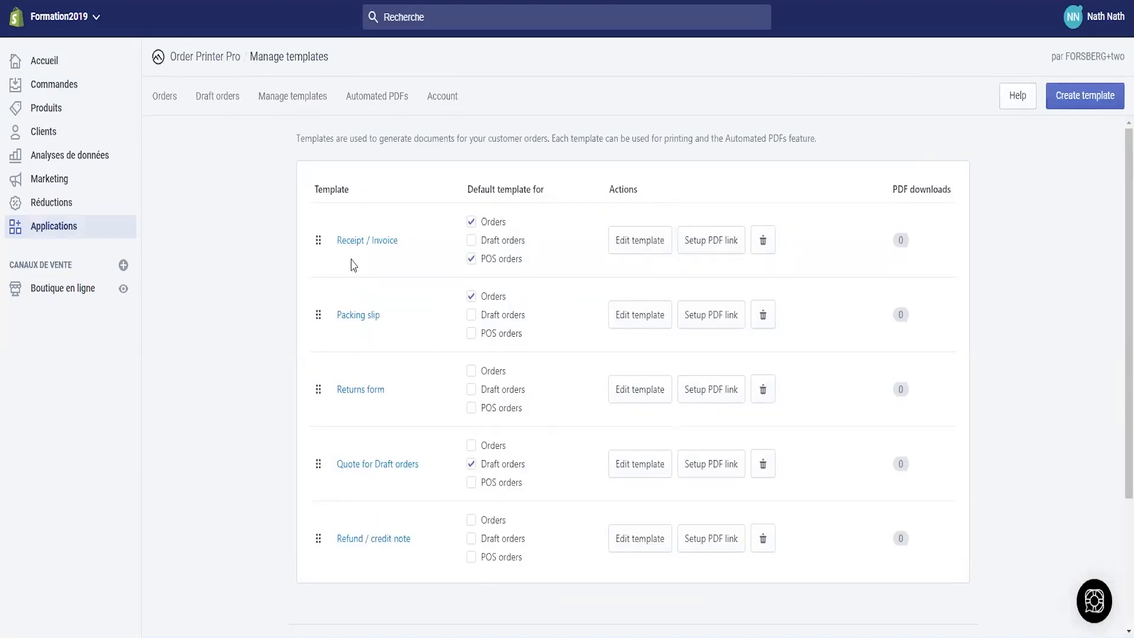
- Rename the Receipt / Invoice template to 'Facture'
click(640, 247)
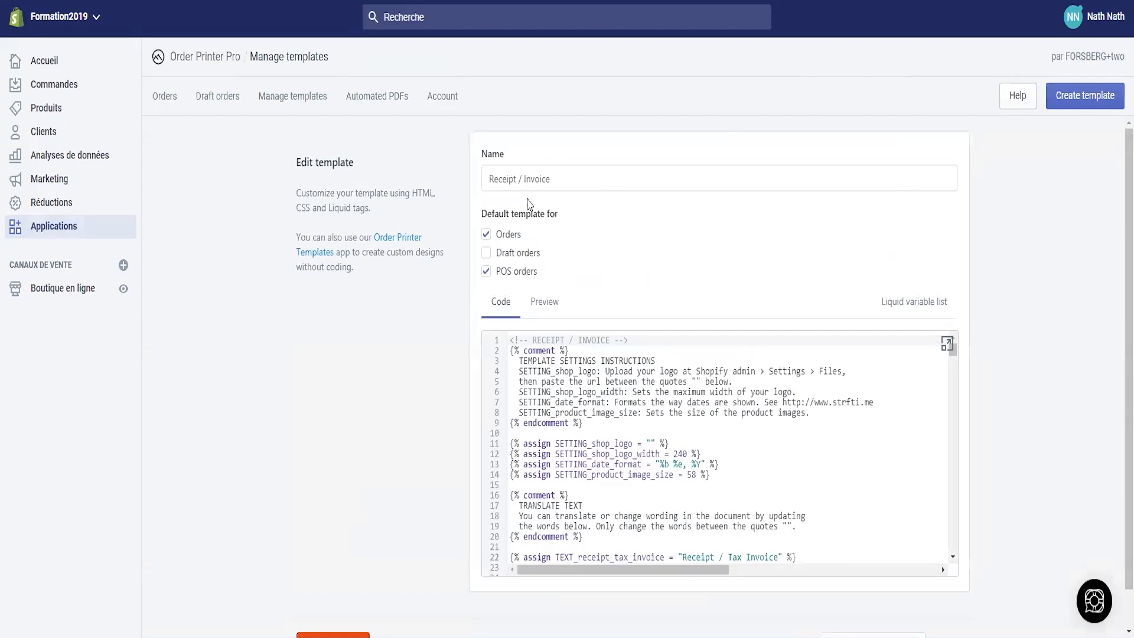
text(Factu)
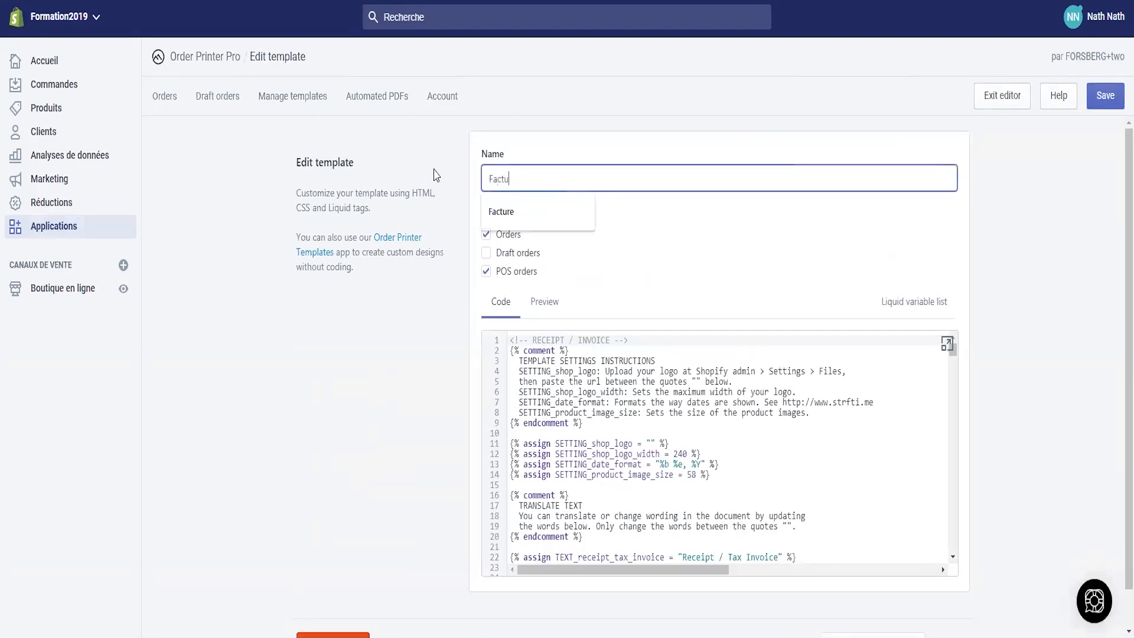
text(re)
click(617, 269)
scroll(564, 414, down, 8)
scroll(564, 437, down, 5)
scroll(564, 437, up, 10)
- Replace the template's code with the French invoice code from the Word document
mouse_move(118, 629)
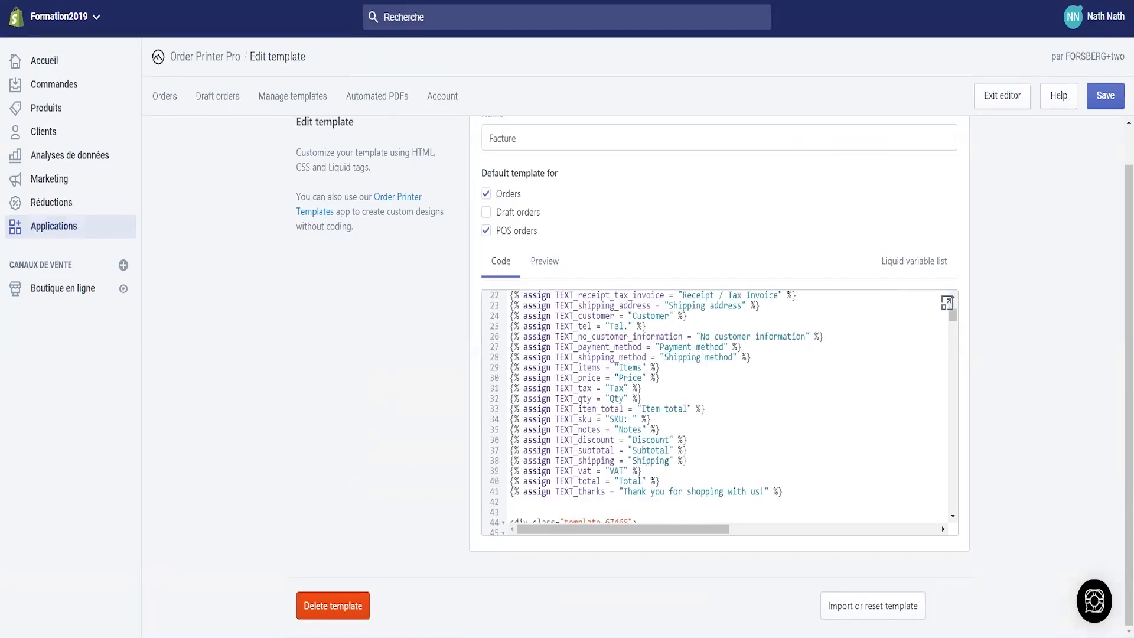
click(118, 635)
key(ctrl+a)
key(ctrl+c)
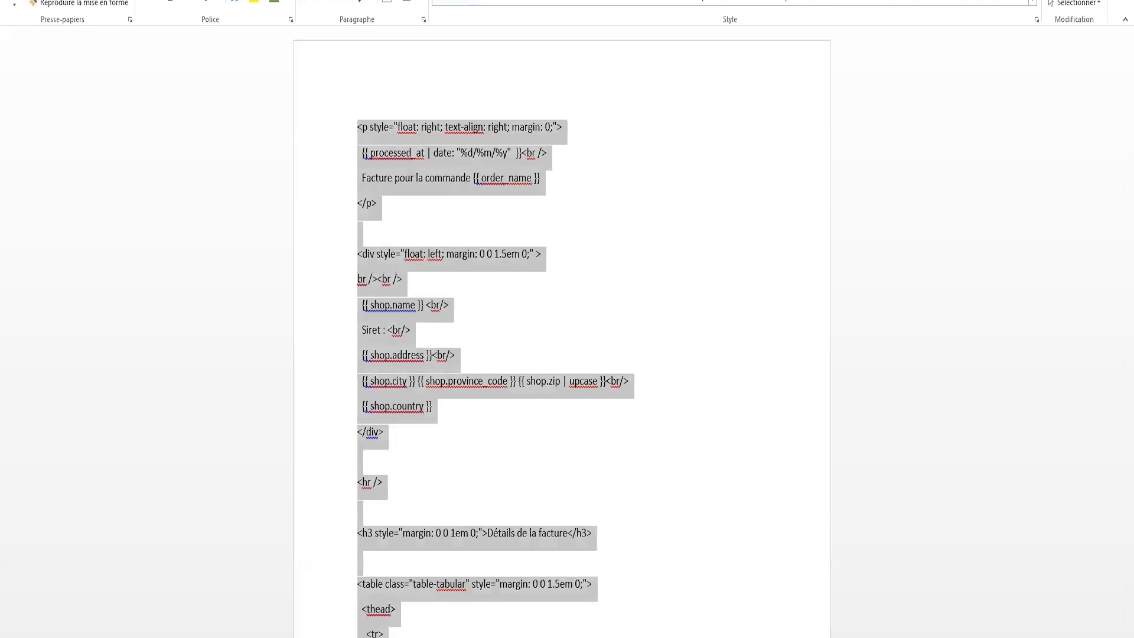
key(alt+Tab)
click(636, 415)
key(ctrl+a)
key(ctrl+v)
scroll(601, 374, up, 20)
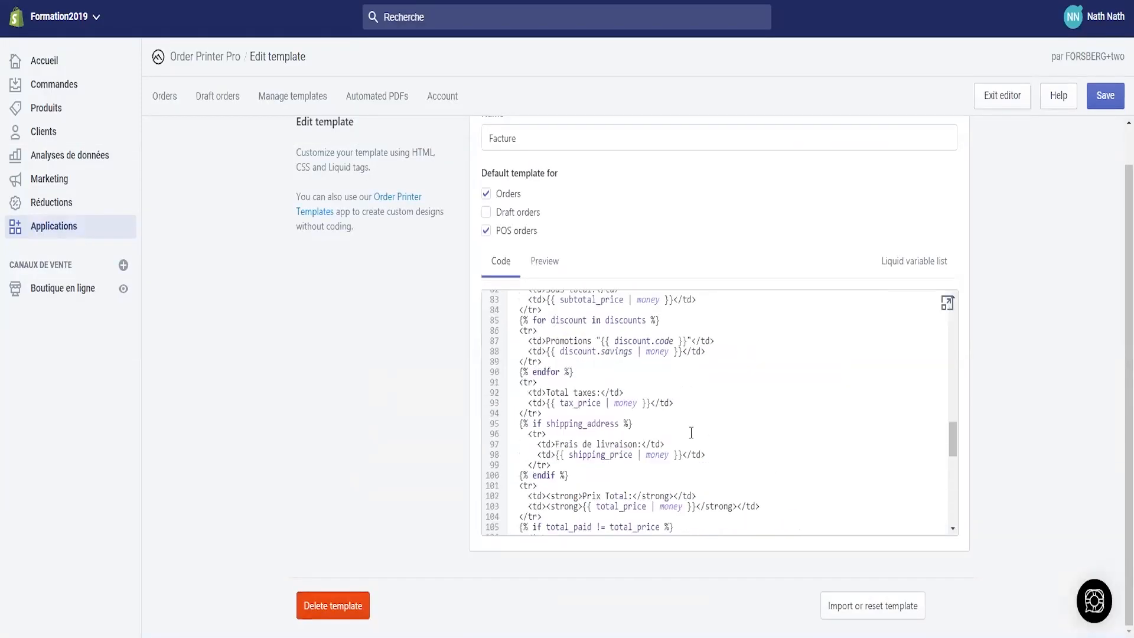
click(555, 384)
click(663, 396)
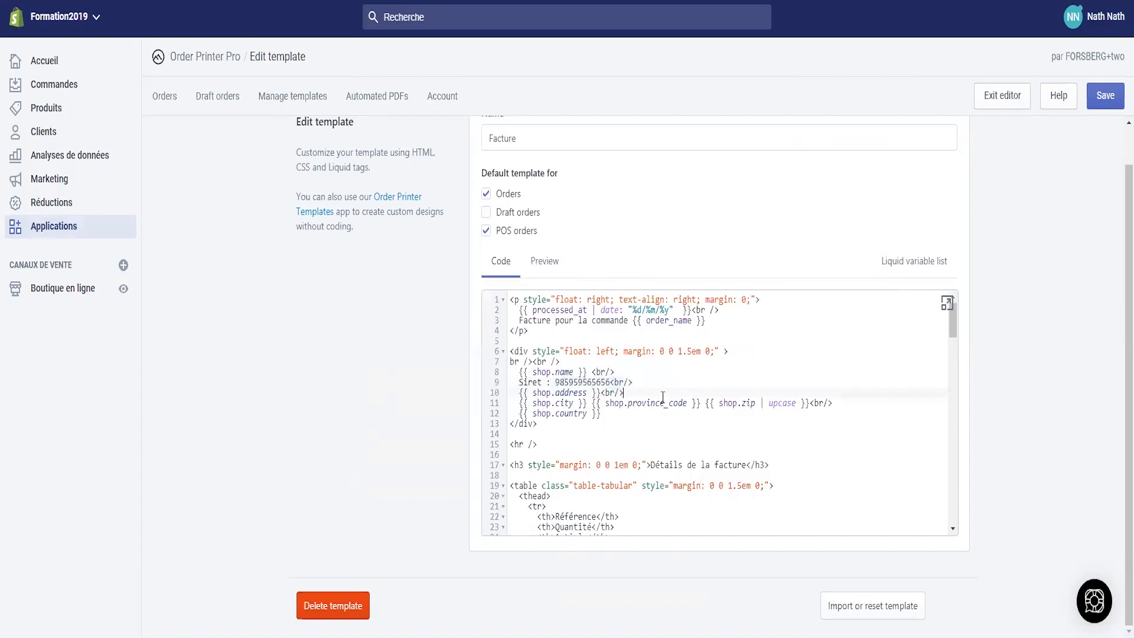
scroll(886, 390, down, 3)
scroll(886, 387, up, 2)
scroll(1028, 374, up, 1)
click(1105, 98)
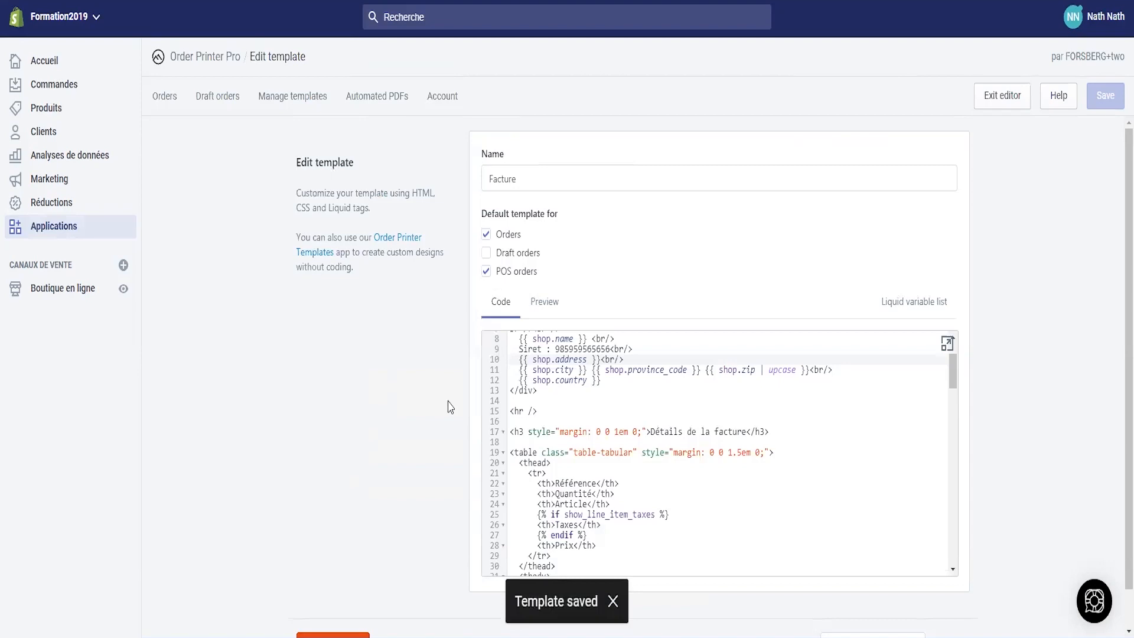
scroll(405, 493, down, 1)
scroll(346, 257, up, 1)
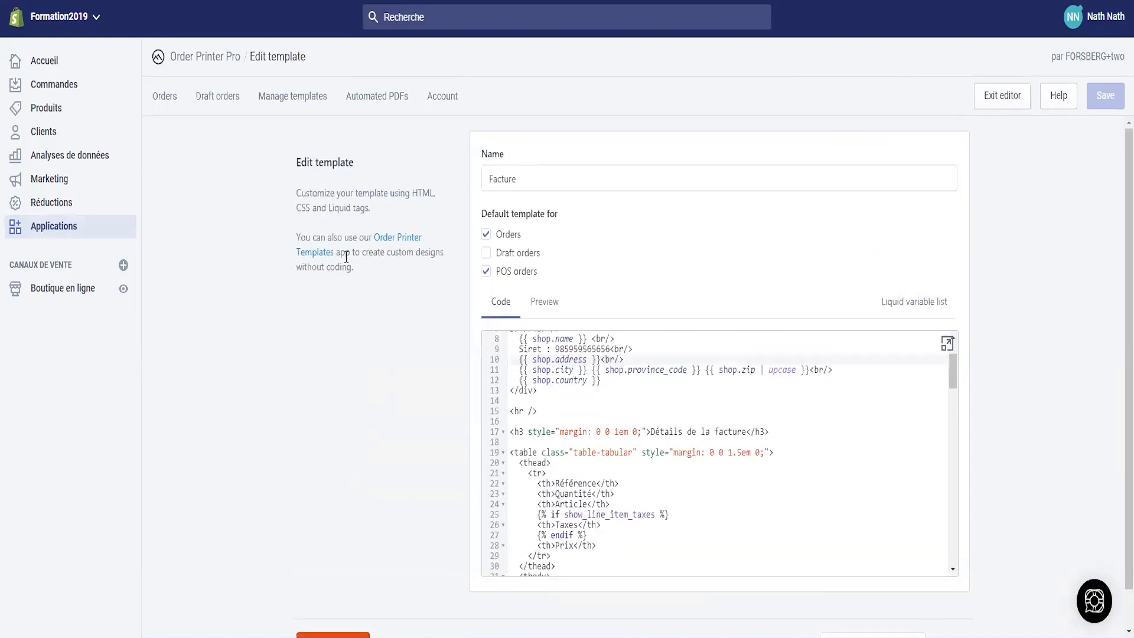
- In Automated PDFs, select the Facture template and begin a PDF link setup
click(379, 100)
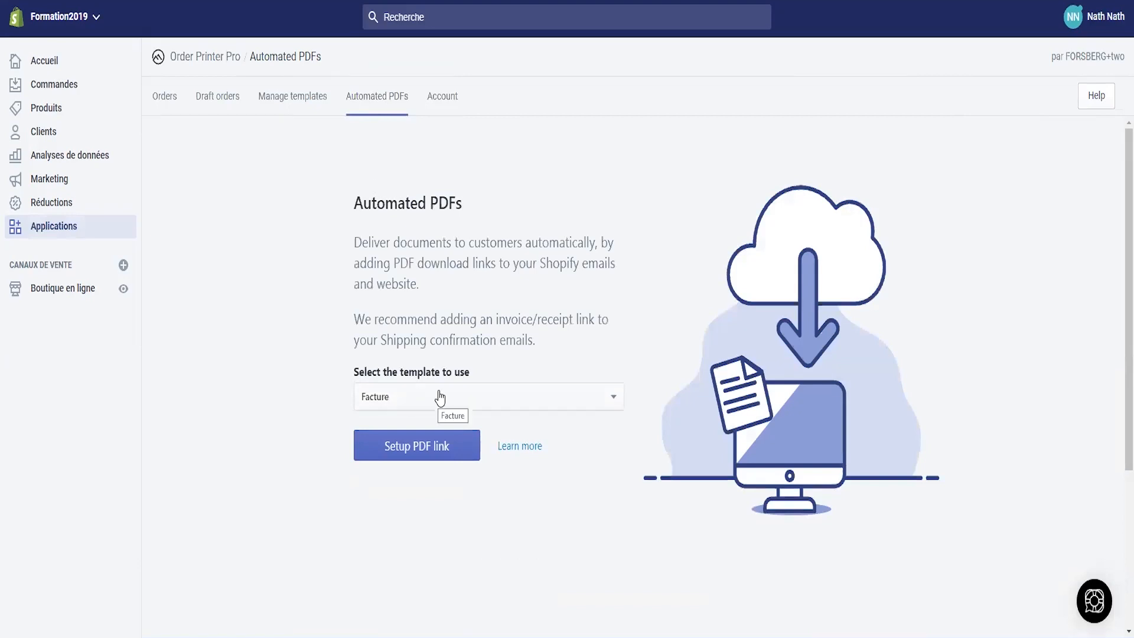
click(376, 403)
click(387, 429)
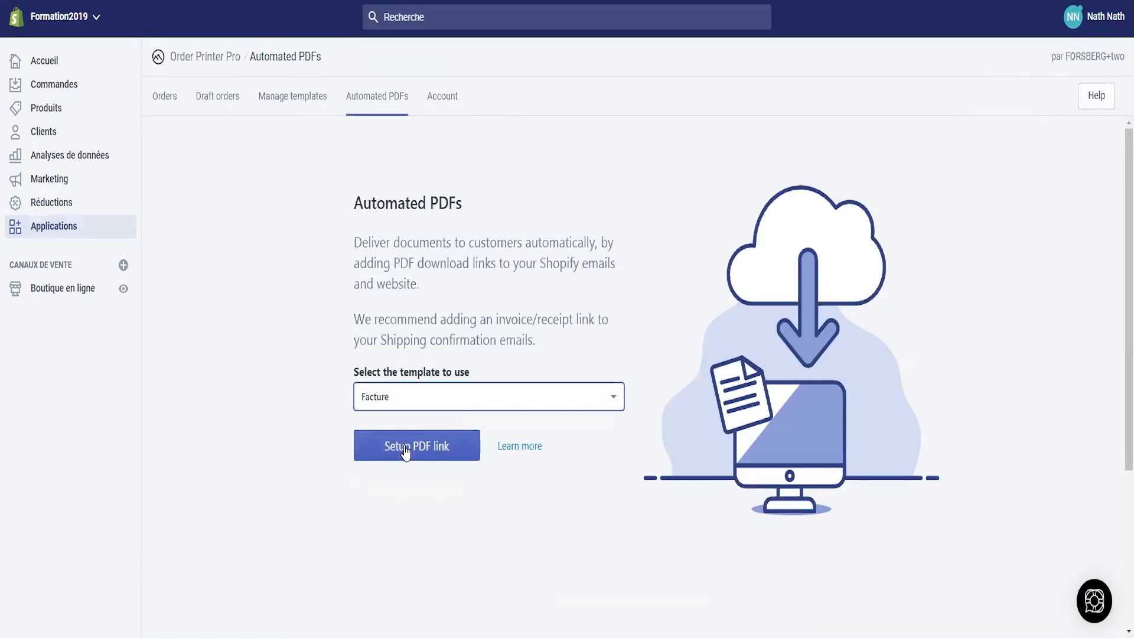
click(413, 455)
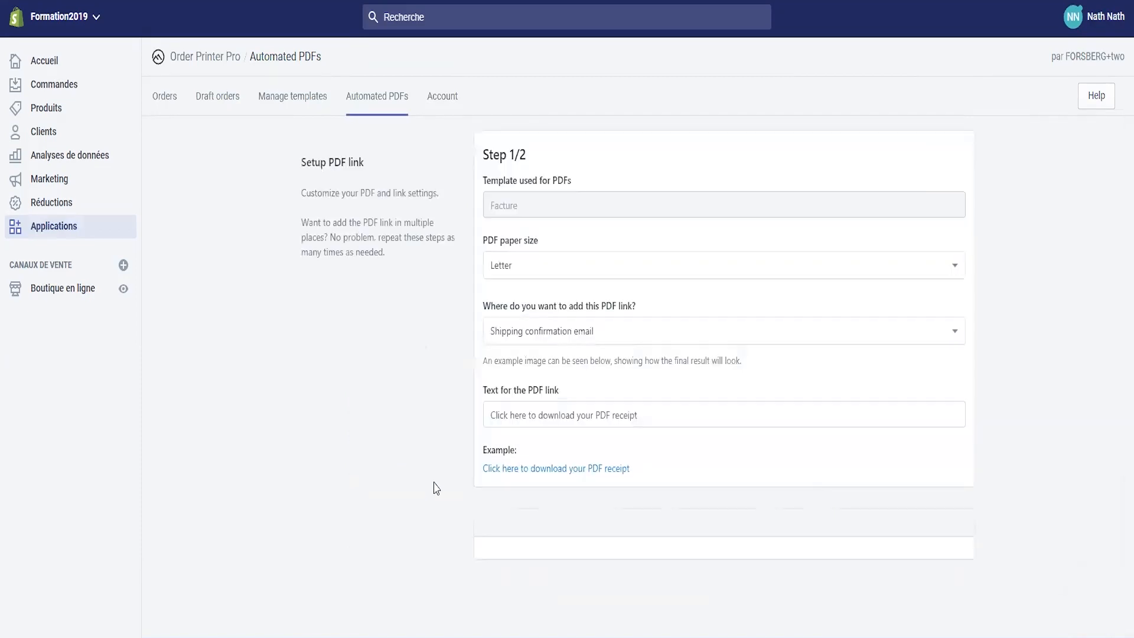
- Set the PDF paper size to A4 and place the link in the order confirmation email
click(522, 273)
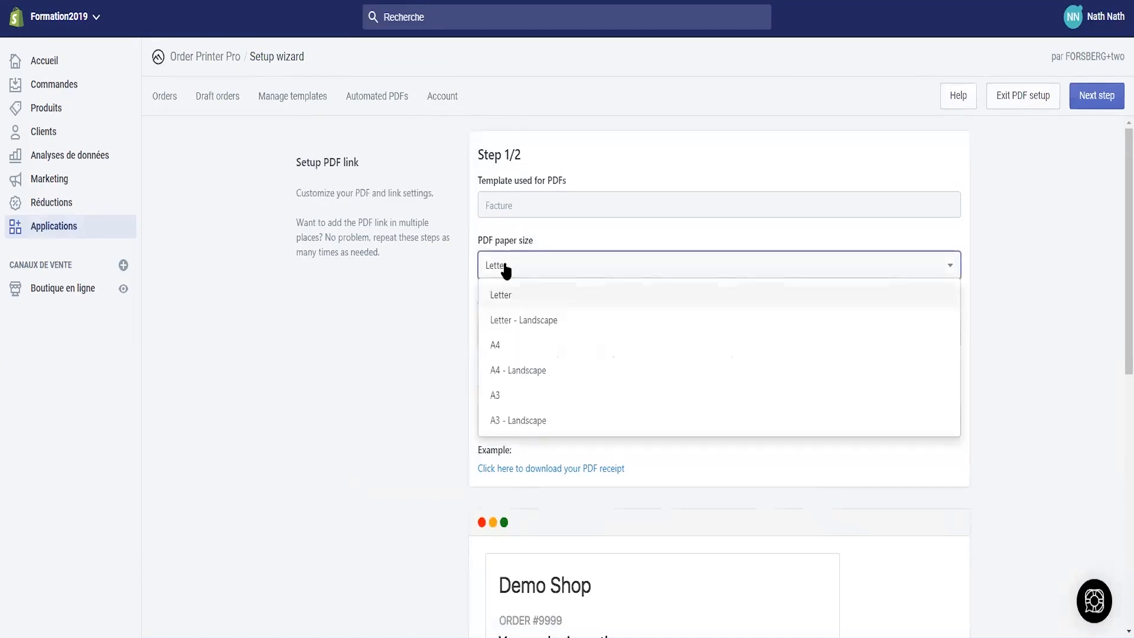
click(504, 343)
scroll(535, 274, down, 1)
click(533, 259)
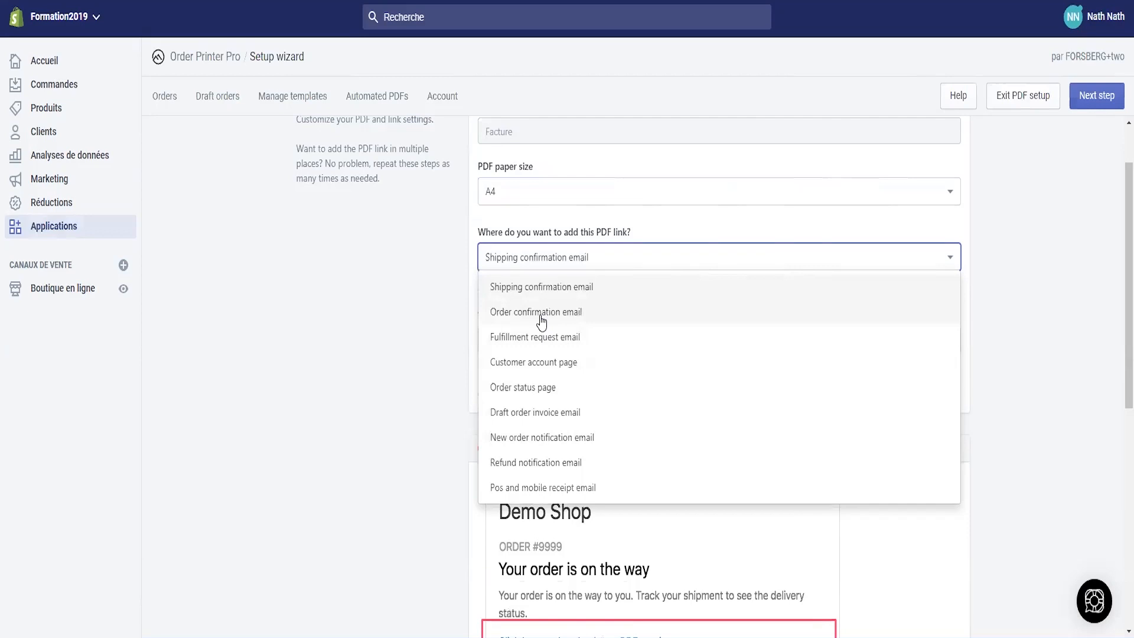
click(541, 317)
- Rewrite the PDF download link text in French and continue to Step 2/2
scroll(378, 413, down, 2)
mouse_move(634, 195)
mouse_down()
mouse_move(470, 192)
mouse_move(645, 195)
mouse_up()
scroll(645, 195, up, 2)
drag(646, 337, 438, 345)
text(Cl)
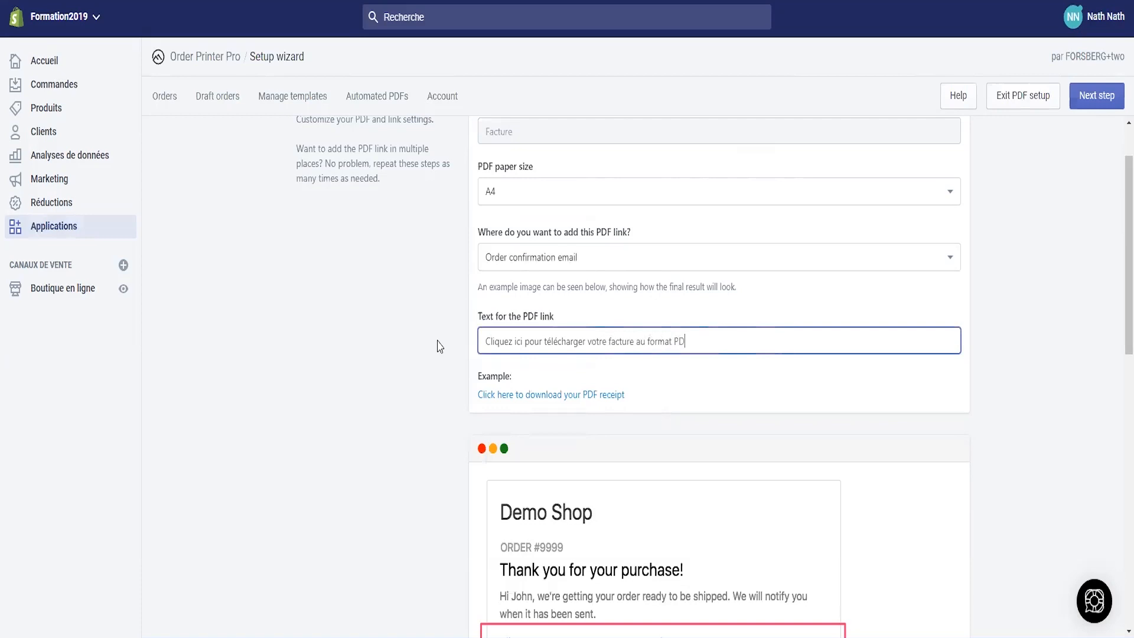
drag(714, 343, 428, 350)
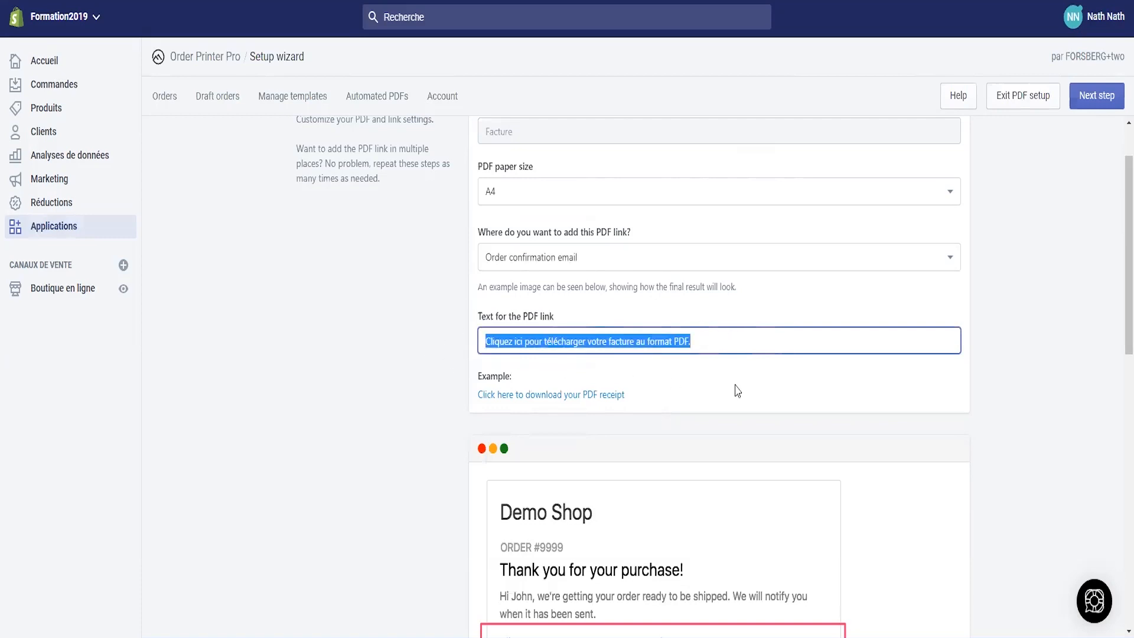
click(586, 344)
scroll(543, 383, down, 4)
scroll(639, 396, up, 6)
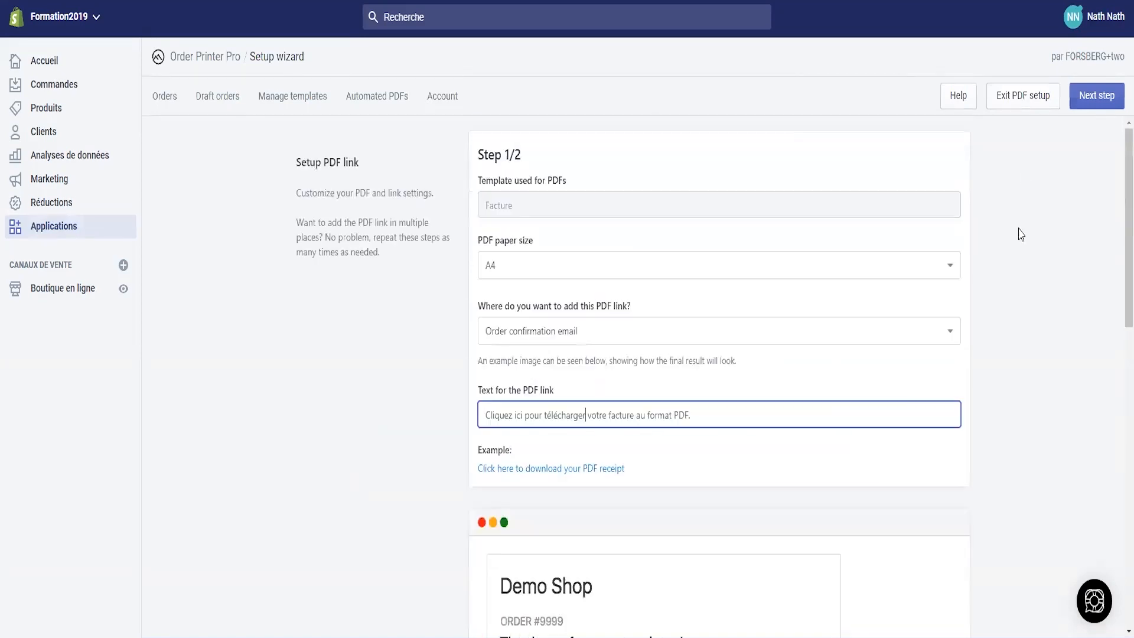
click(1091, 101)
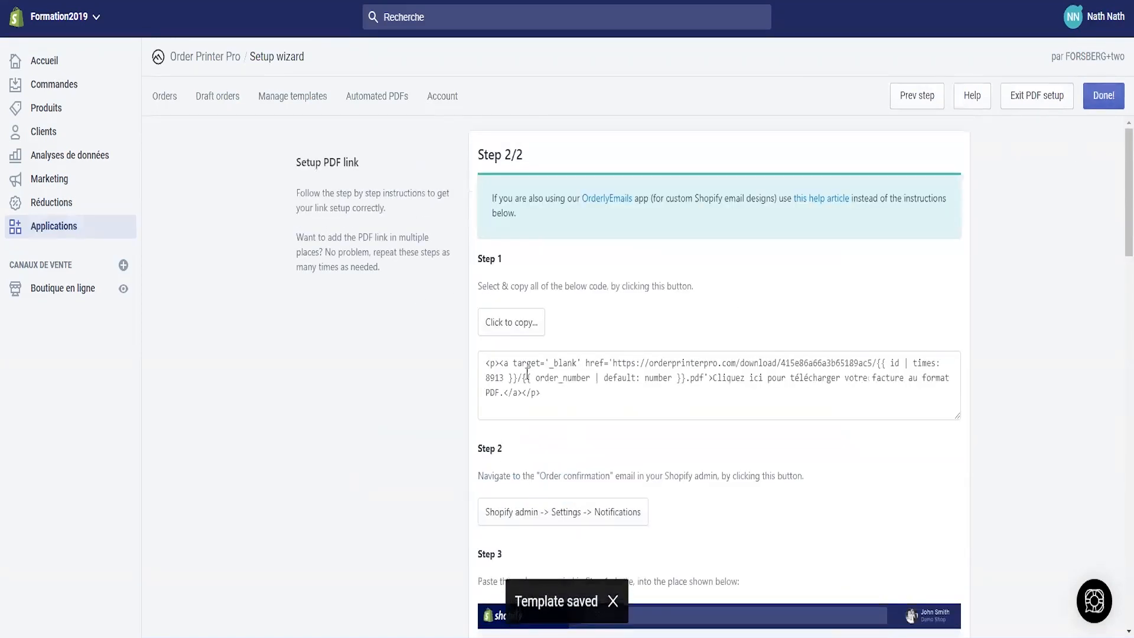
- Paste the Facture PDF download link code into the Confirmation de commande email after the shipping sentence and save
click(546, 390)
click(508, 323)
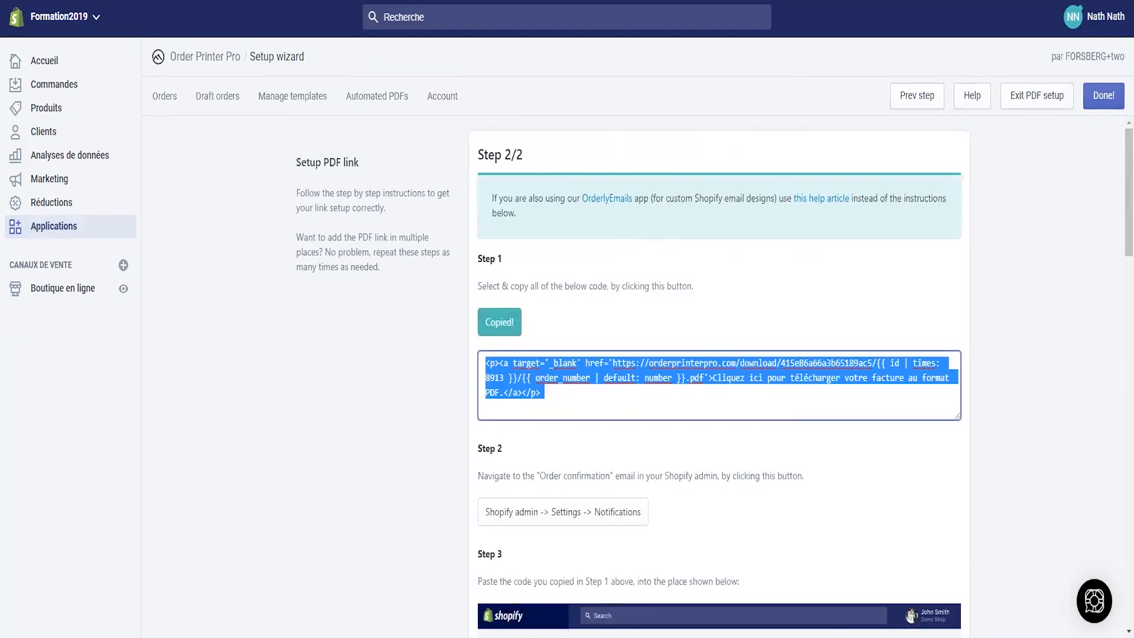
click(563, 511)
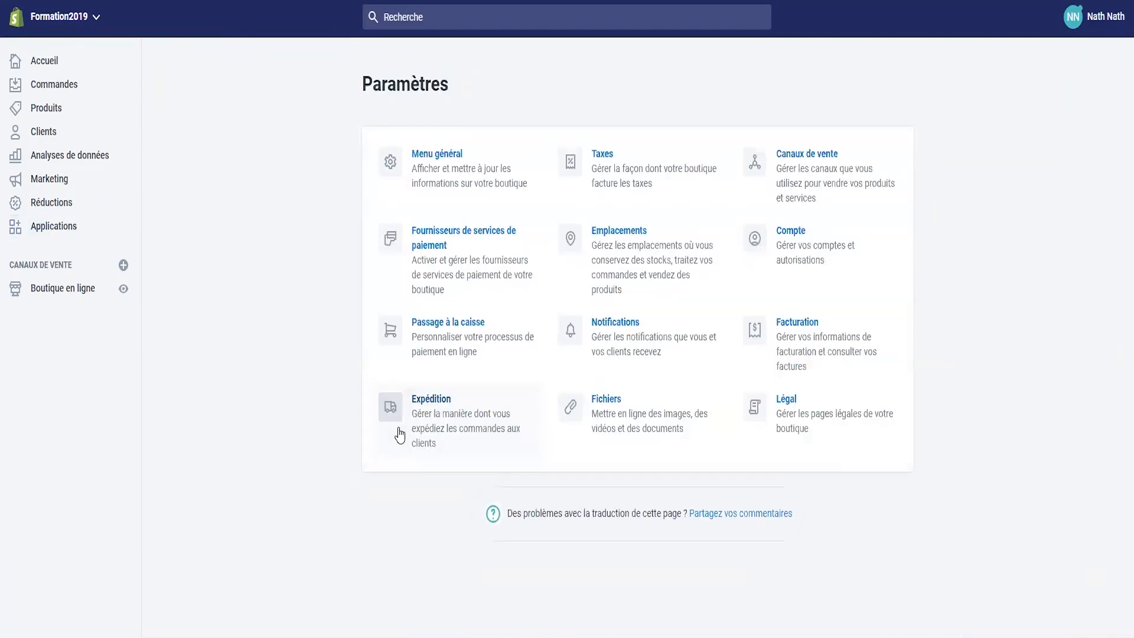
click(612, 336)
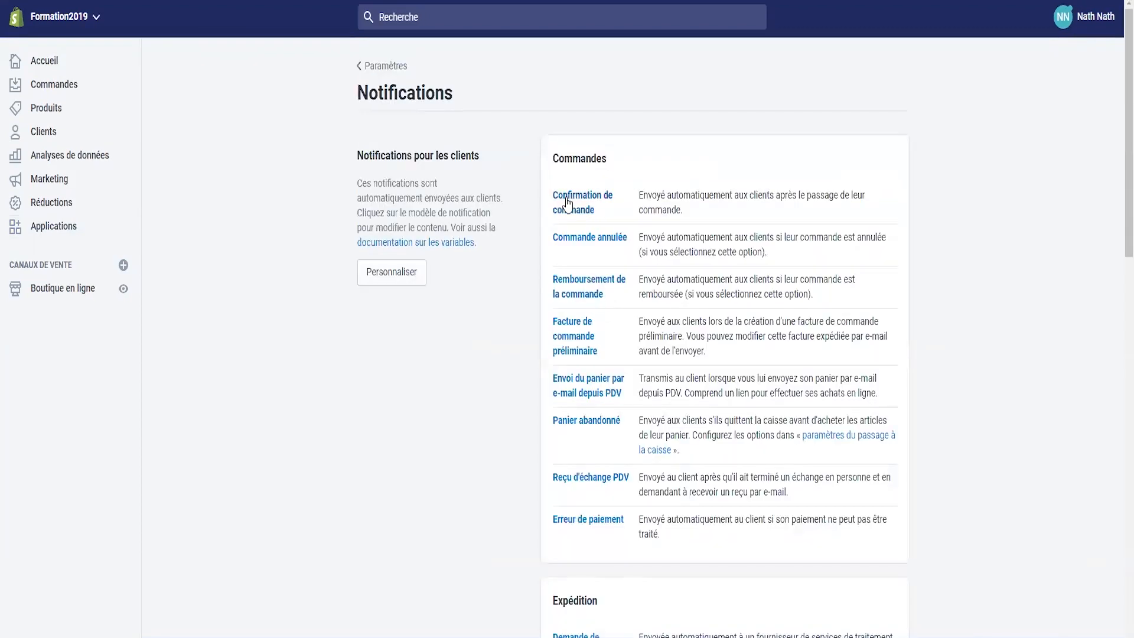
click(567, 203)
click(562, 356)
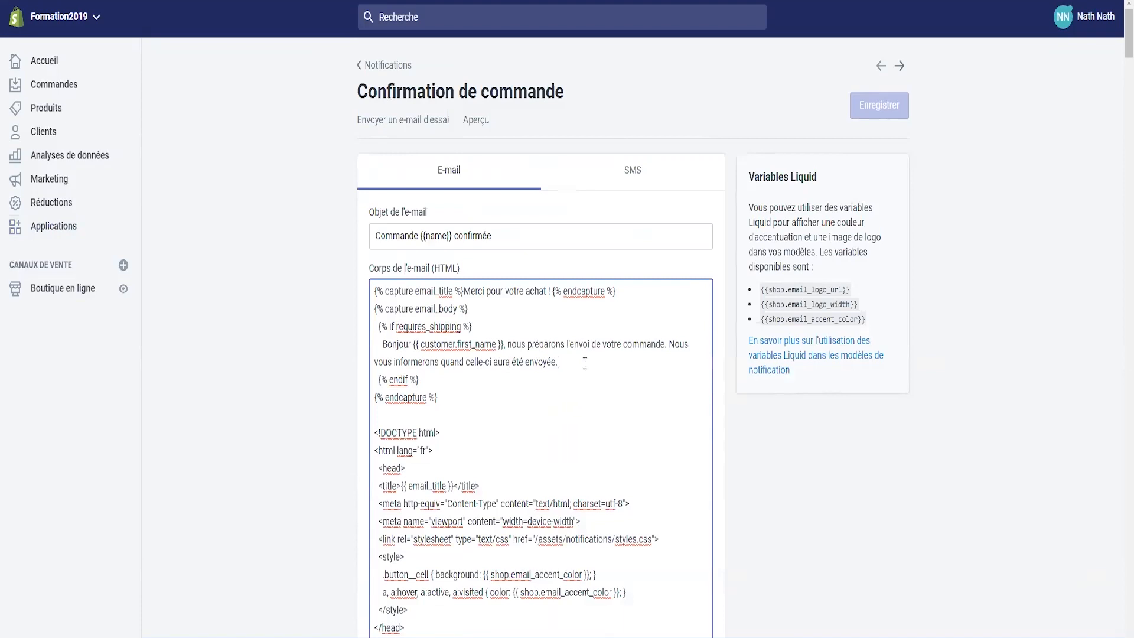
key(ctrl+v)
key(BackSpace)
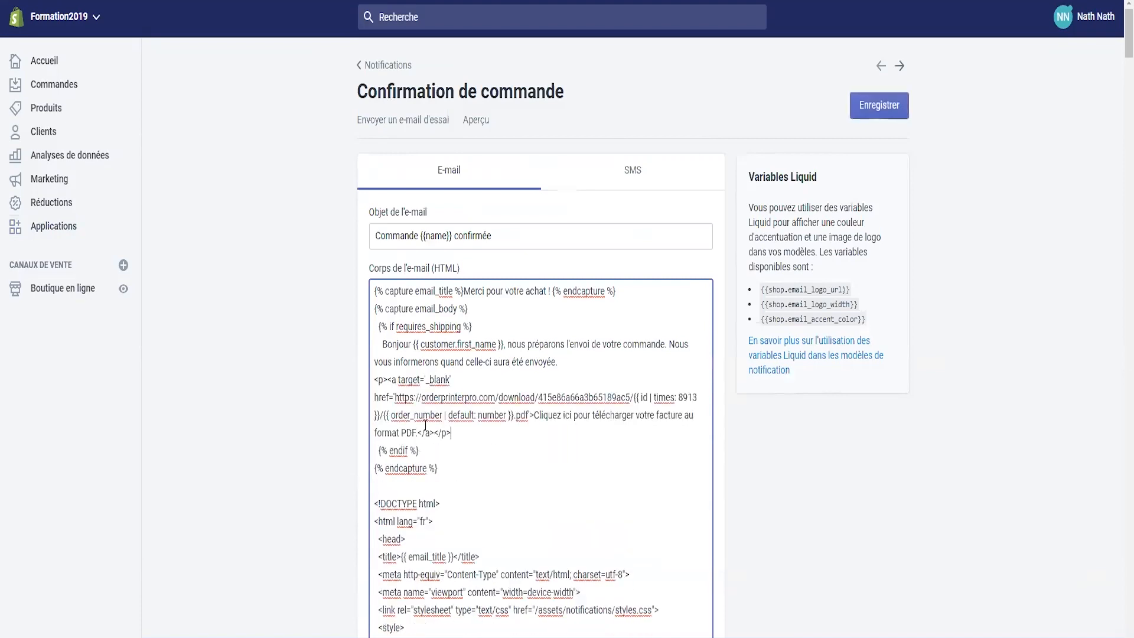
click(896, 109)
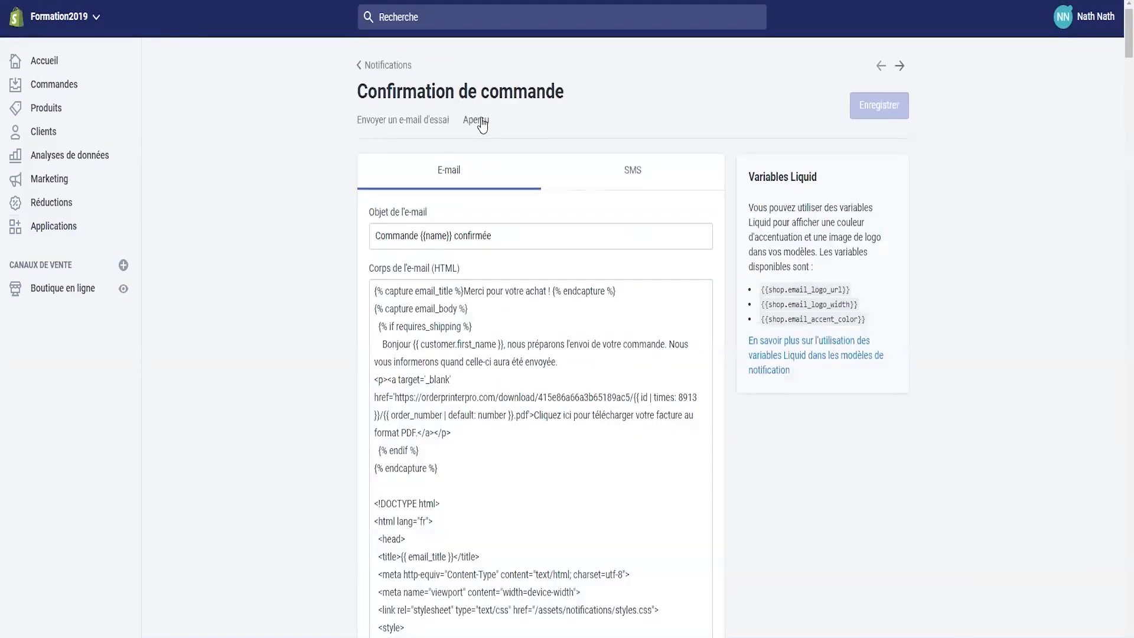
- Preview the order confirmation email and scroll through it to check the invoice lines and totals
click(480, 120)
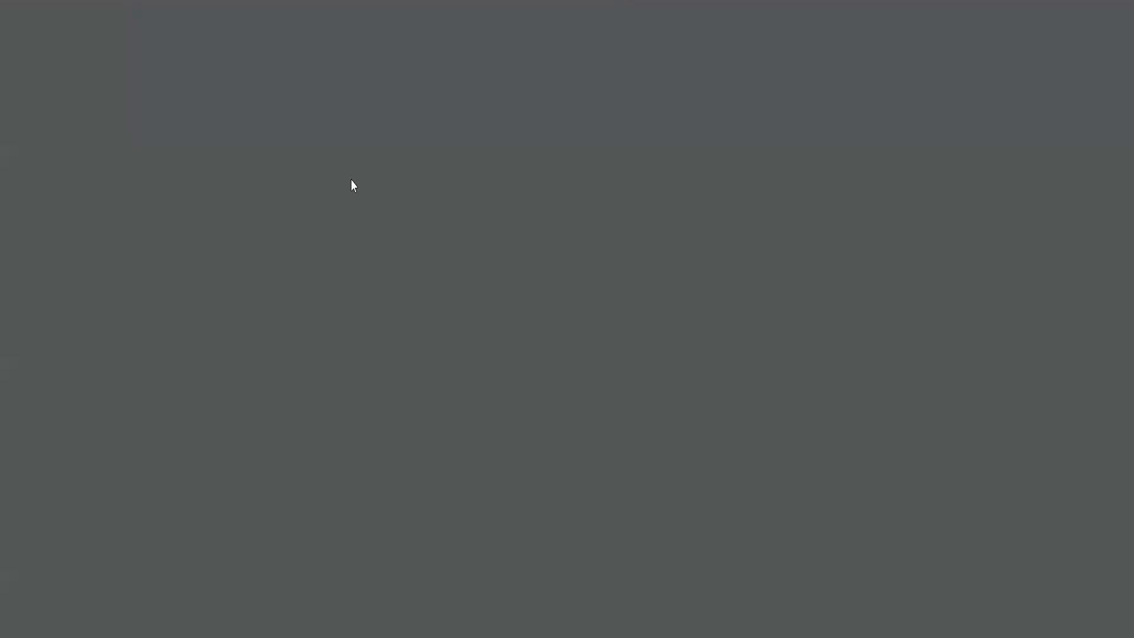
scroll(475, 295, down, 3)
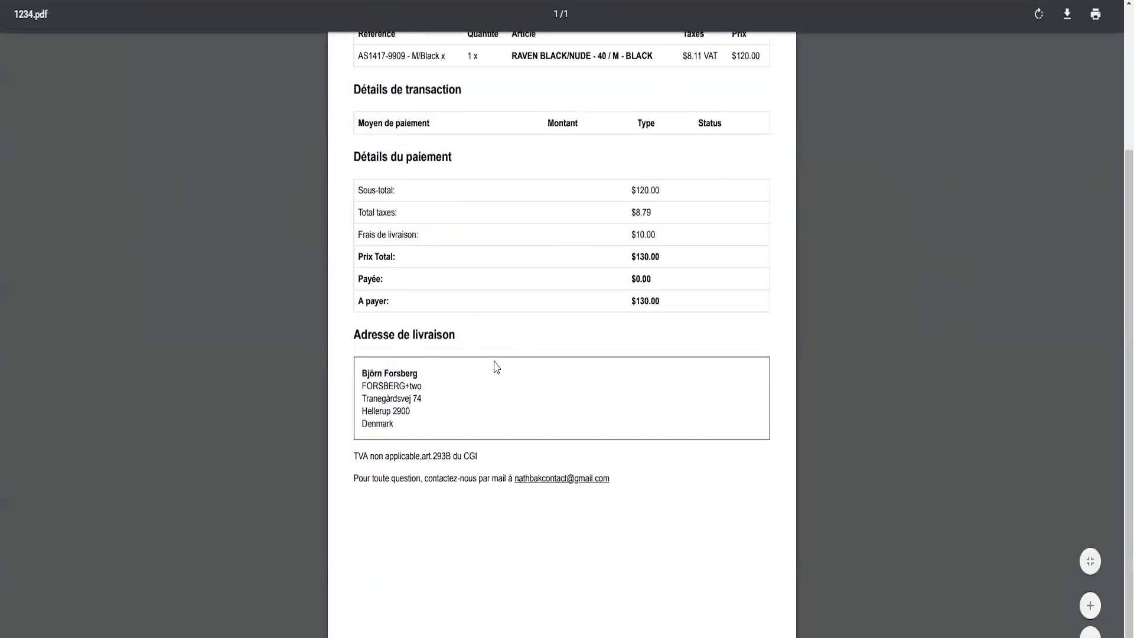
scroll(474, 358, up, 2)
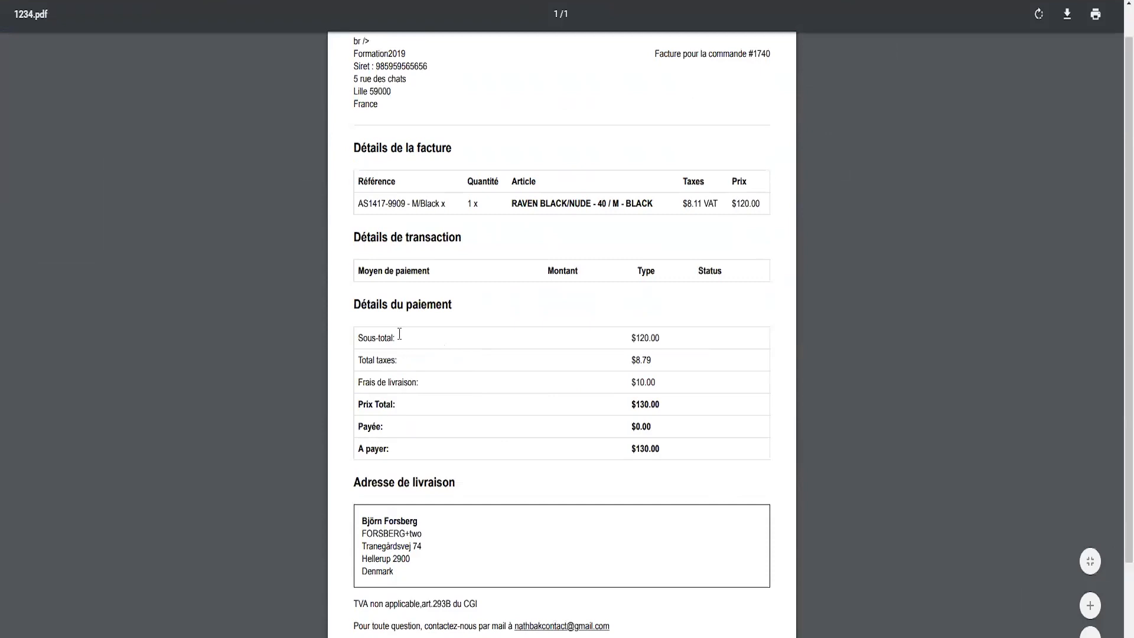
scroll(399, 334, down, 2)
scroll(428, 370, up, 3)
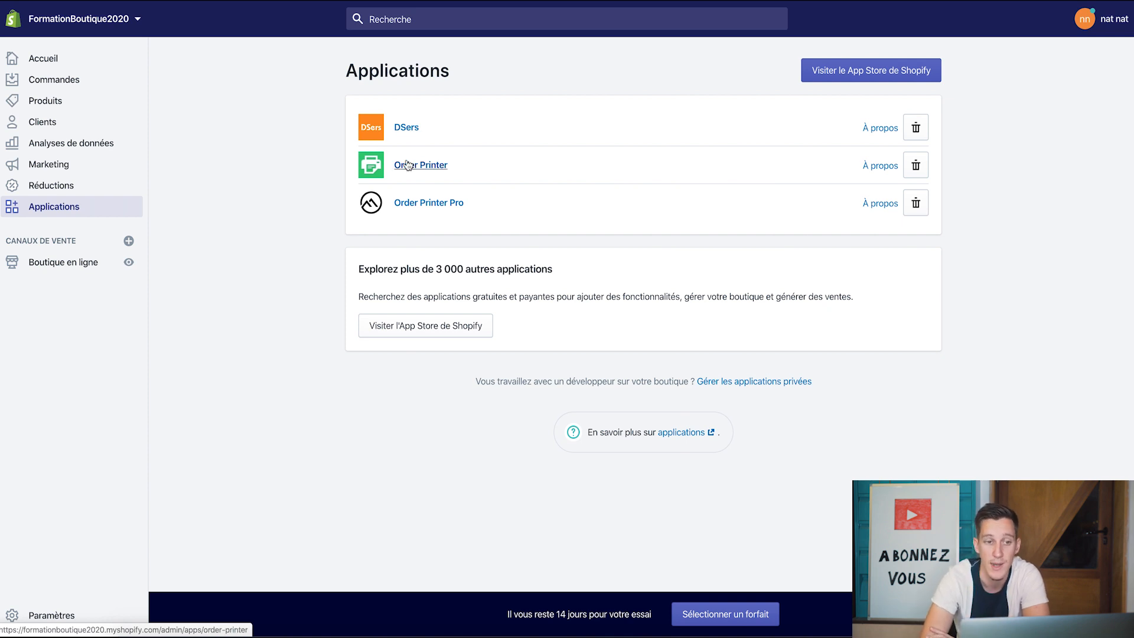
- Search the Shopify App Store for 'loox' and open the Loox - Photo Reviews app
click(870, 76)
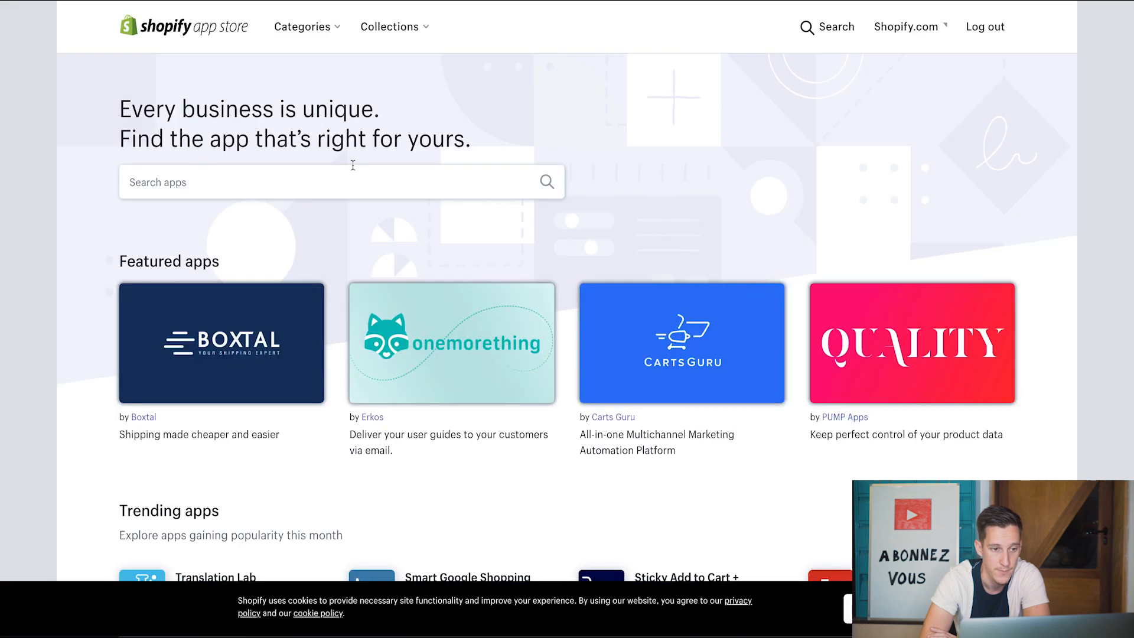
click(341, 171)
text(loox)
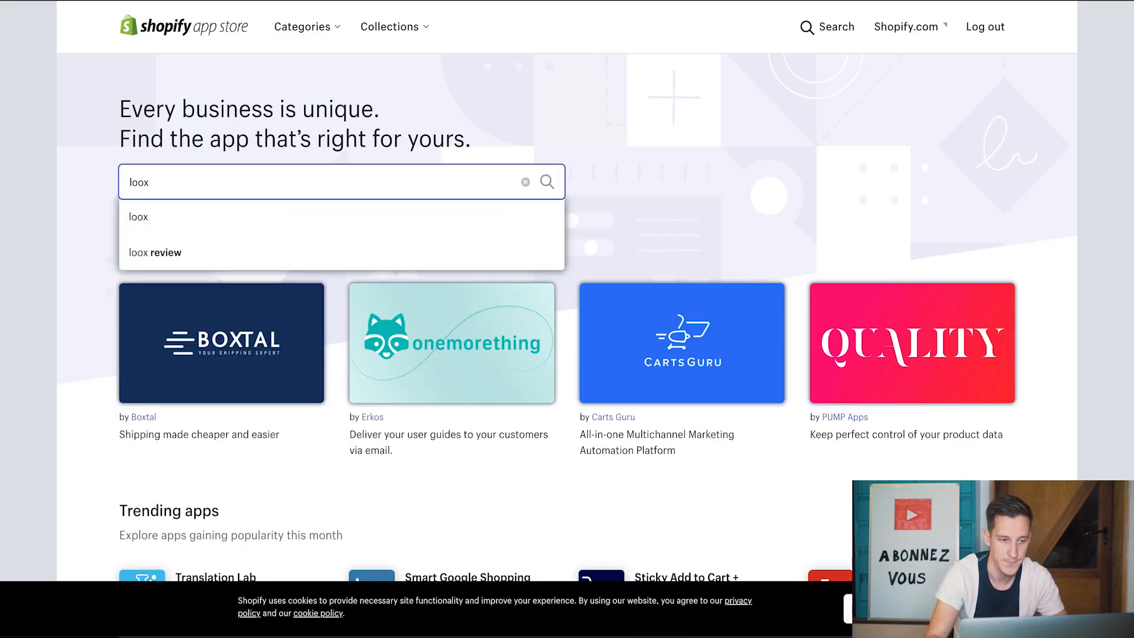
key(Return)
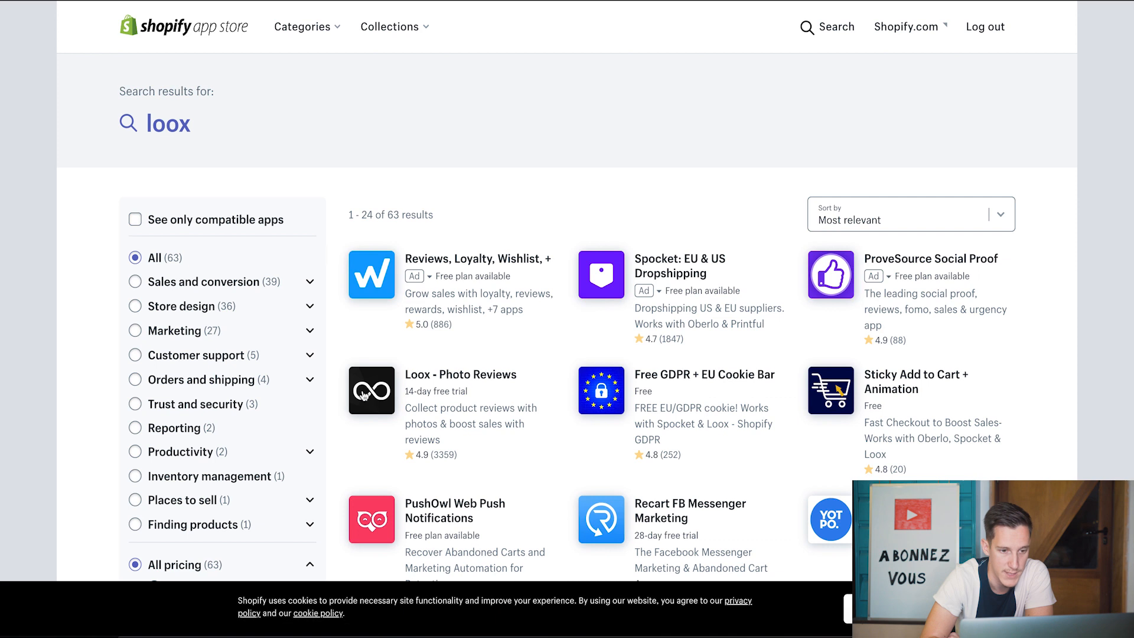
click(422, 376)
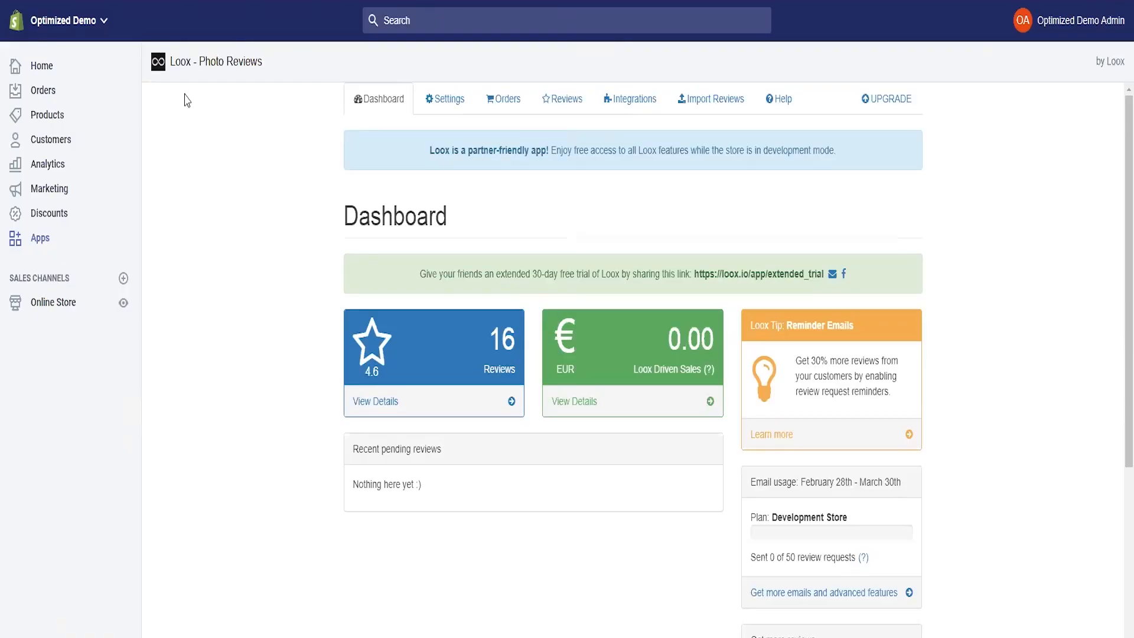
- Scroll through the Loox Dashboard to review its review count, average rating and sales figures
scroll(473, 291, down, 1)
scroll(489, 287, up, 1)
scroll(540, 362, down, 5)
scroll(596, 444, up, 1)
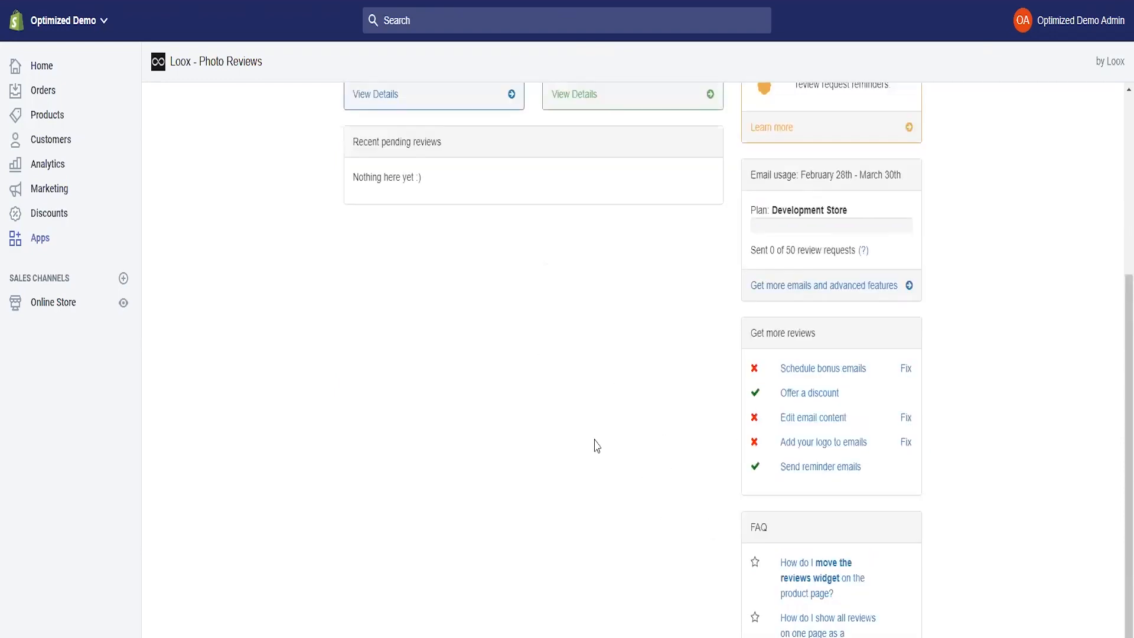
scroll(596, 446, up, 5)
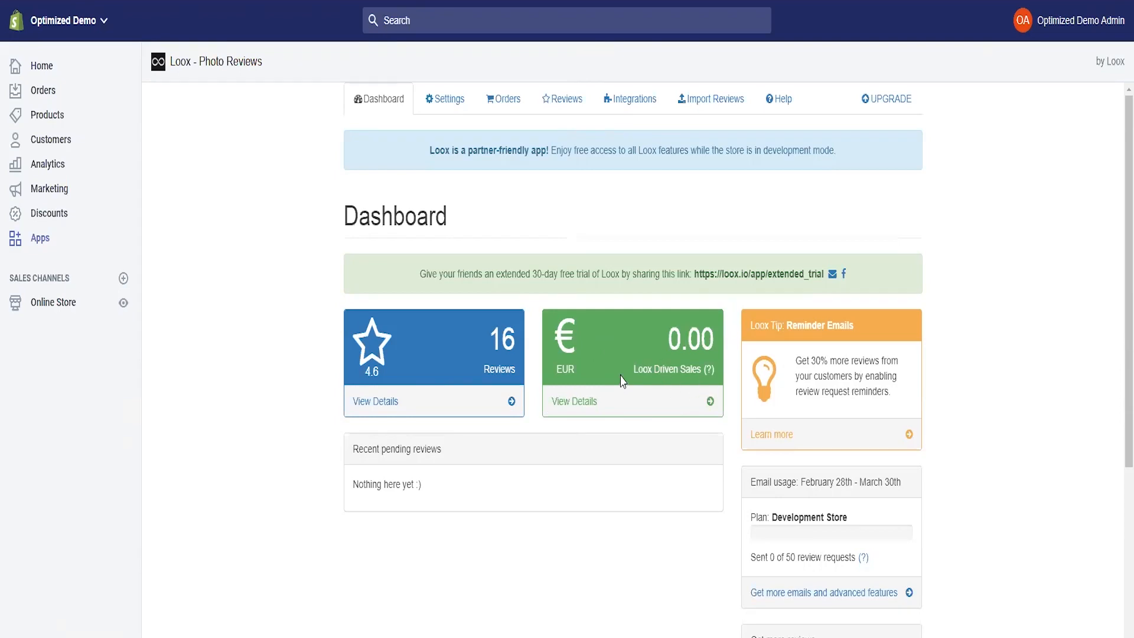
scroll(632, 417, down, 6)
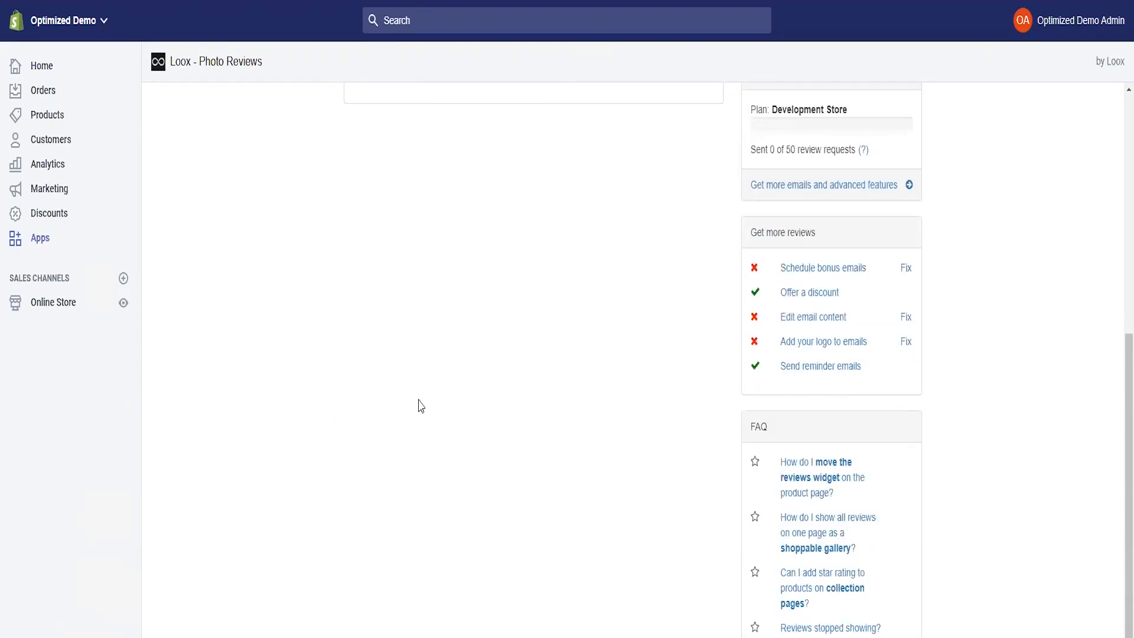
scroll(645, 455, up, 6)
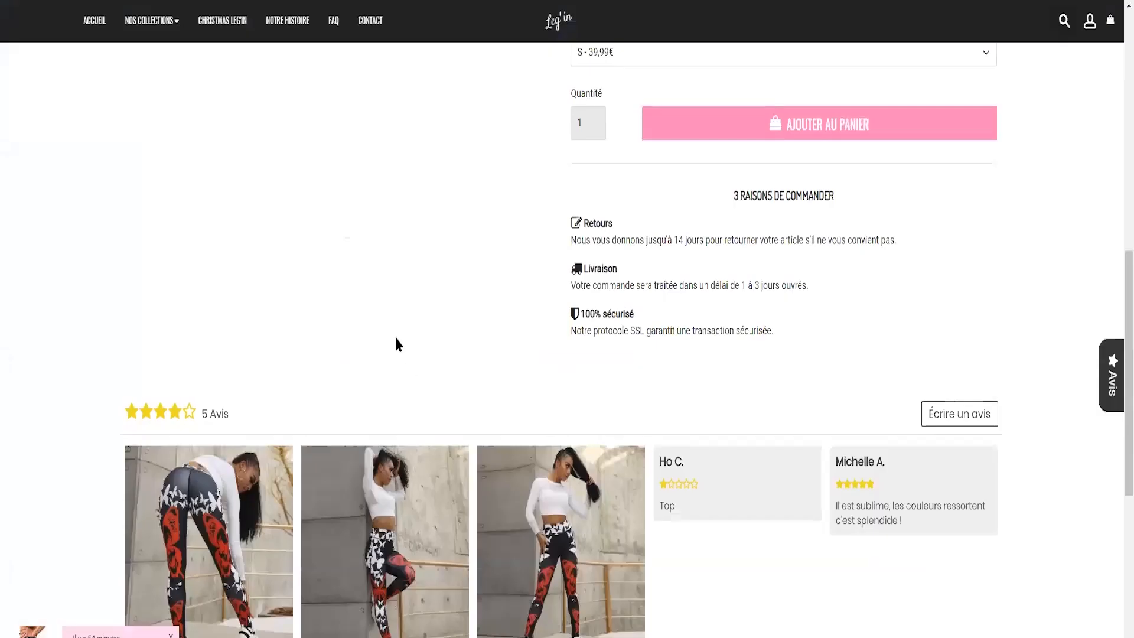
scroll(395, 334, up, 10)
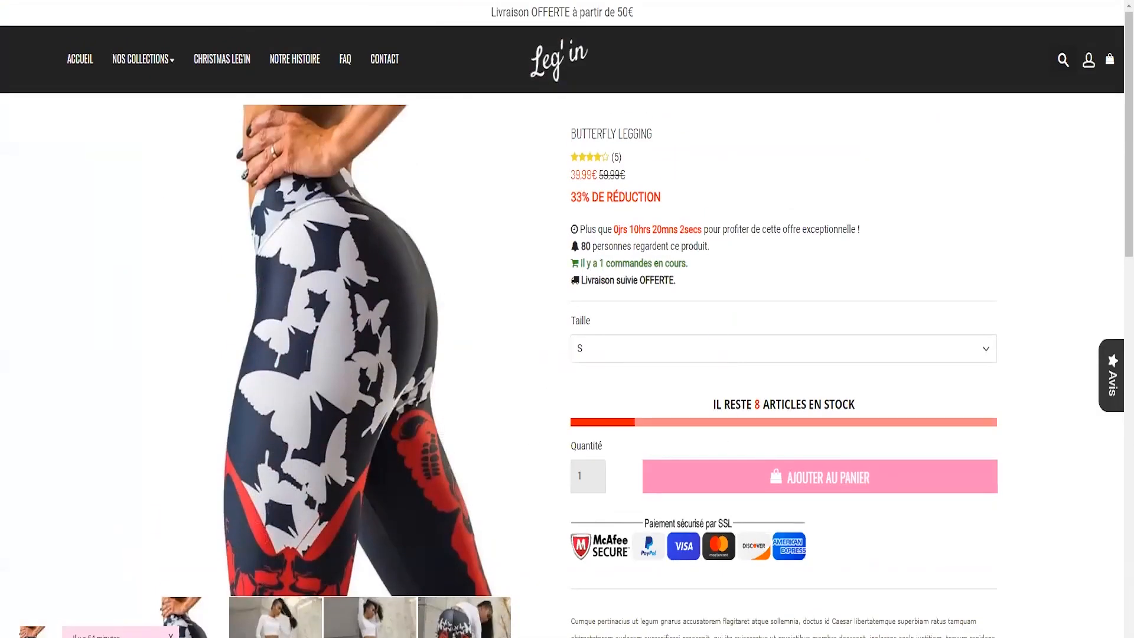
scroll(348, 292, up, 5)
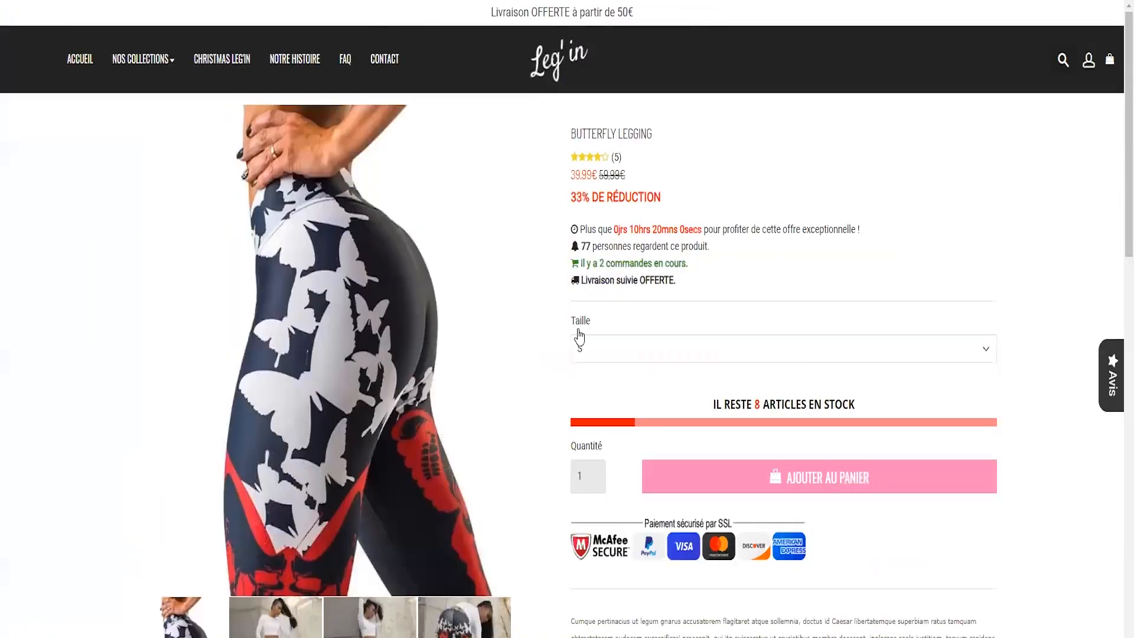
double_click(617, 158)
click(621, 158)
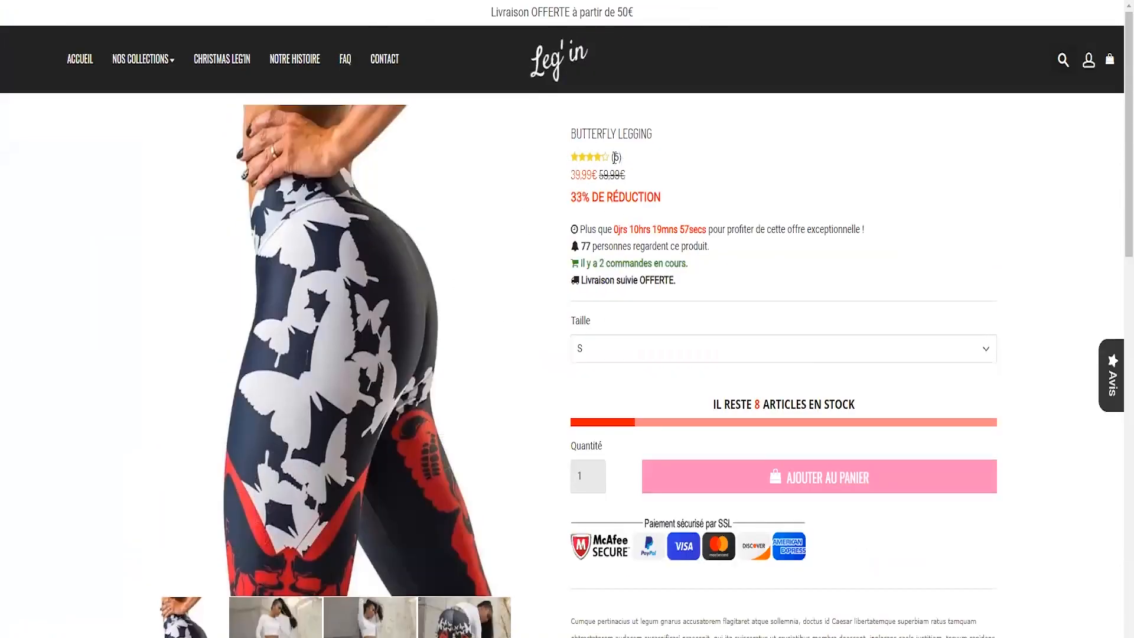
scroll(451, 321, down, 10)
scroll(266, 293, down, 8)
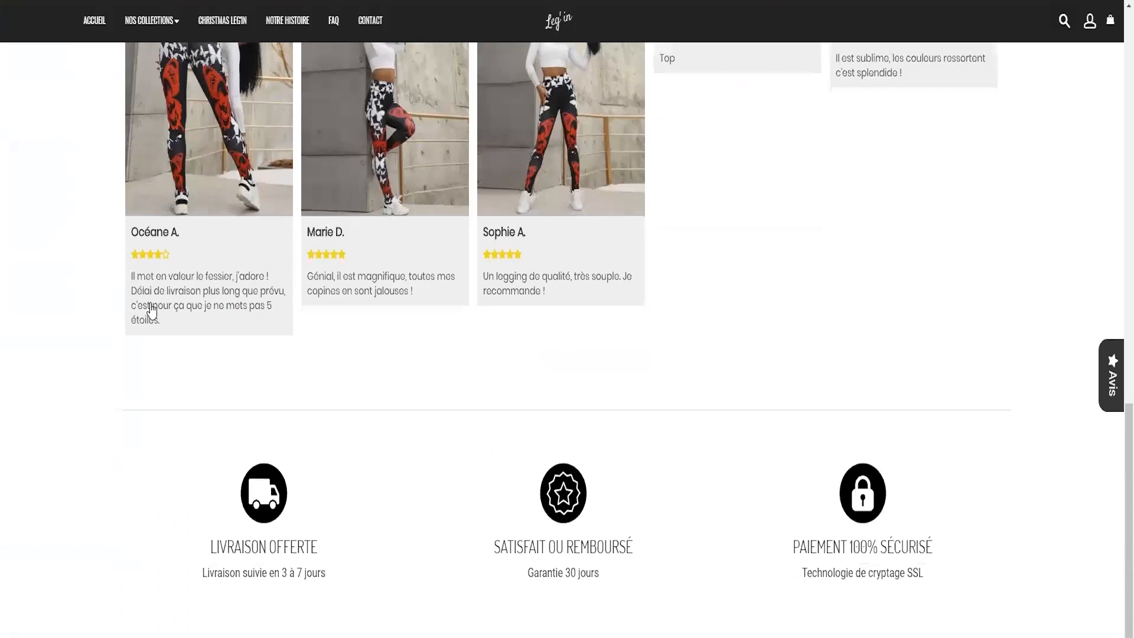
scroll(177, 215, up, 4)
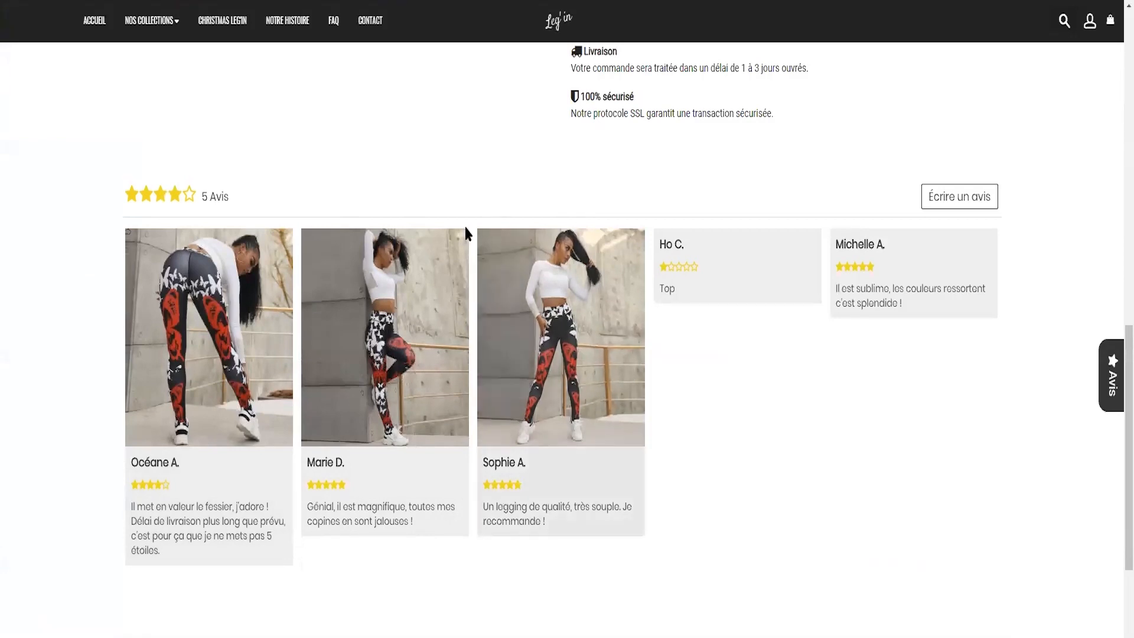
drag(209, 197, 234, 206)
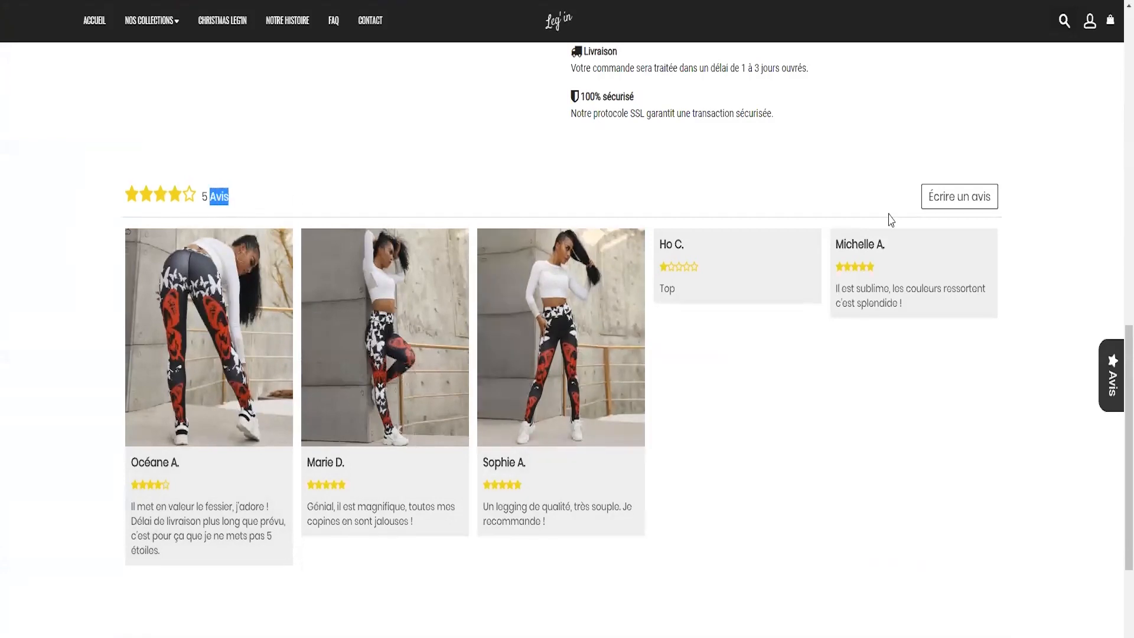
click(756, 472)
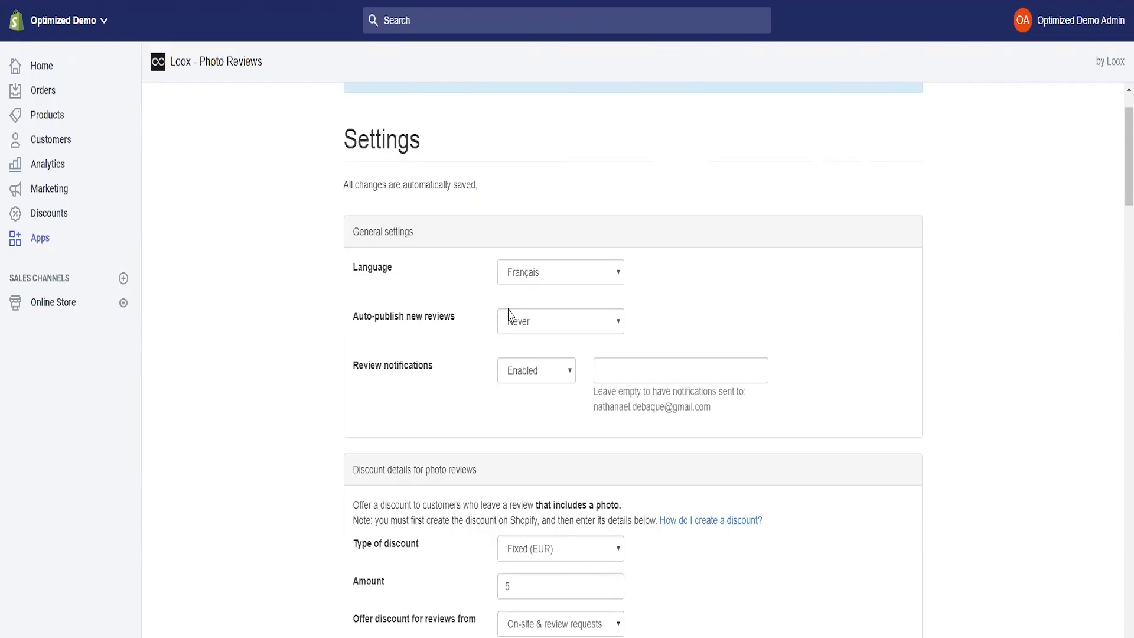
click(523, 328)
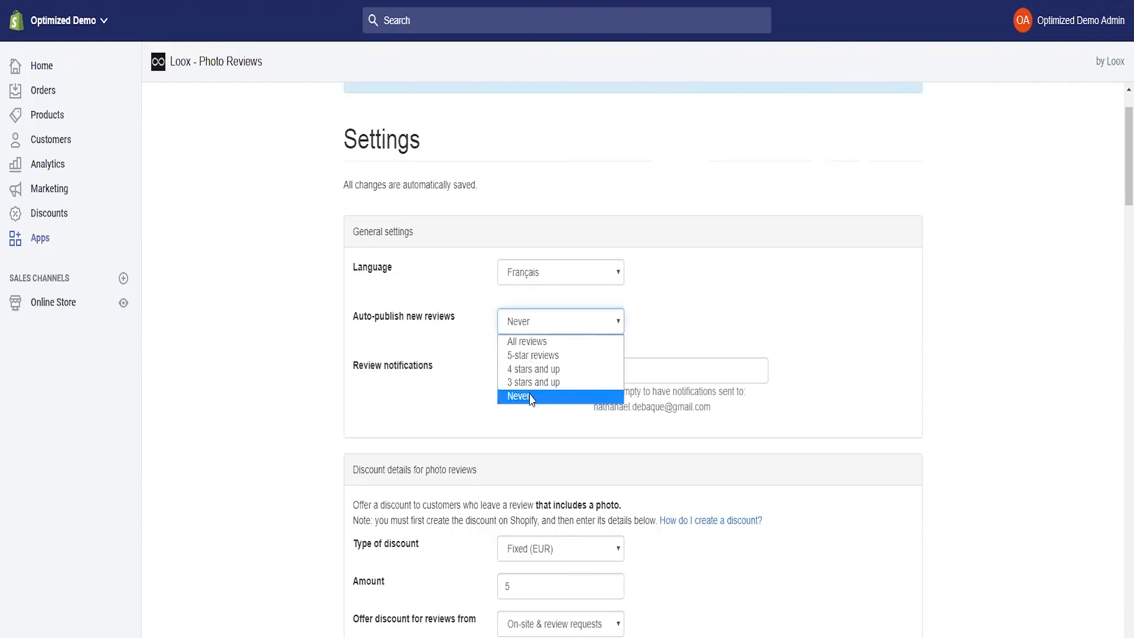
click(531, 397)
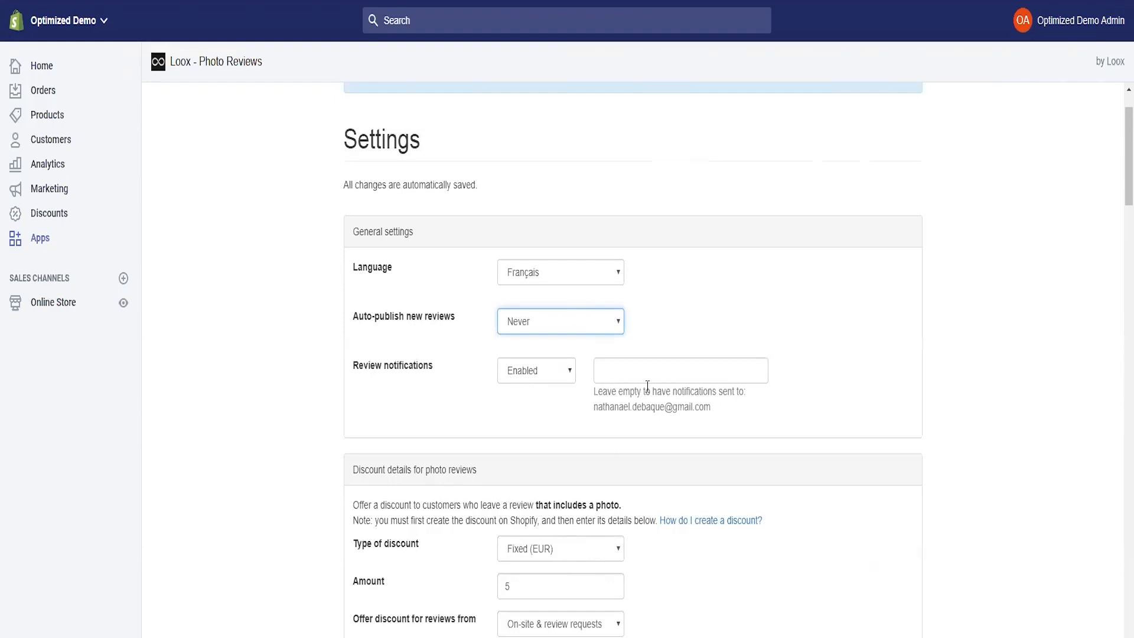
scroll(539, 340, down, 5)
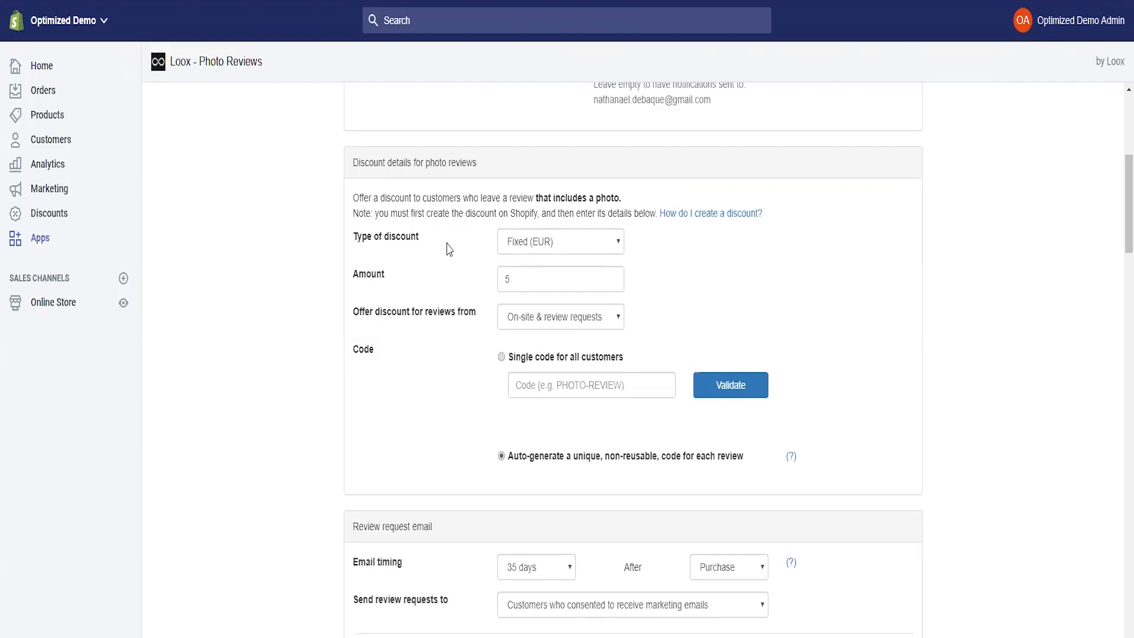
- Change the photo-review discount type to Percentage (%) with an amount of 10
click(534, 245)
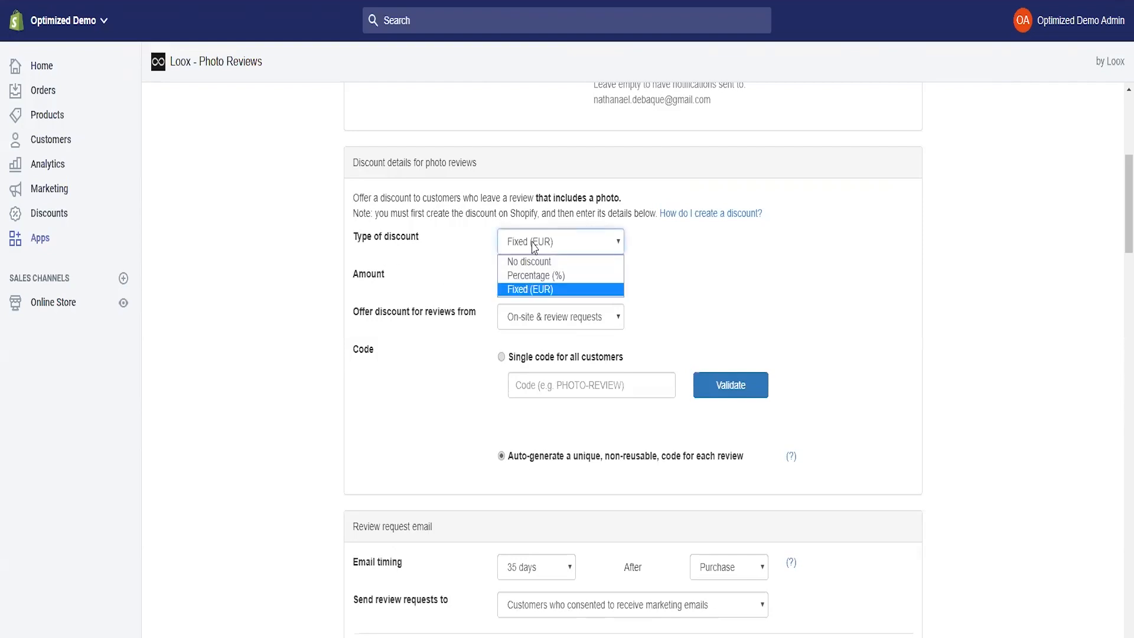
click(544, 290)
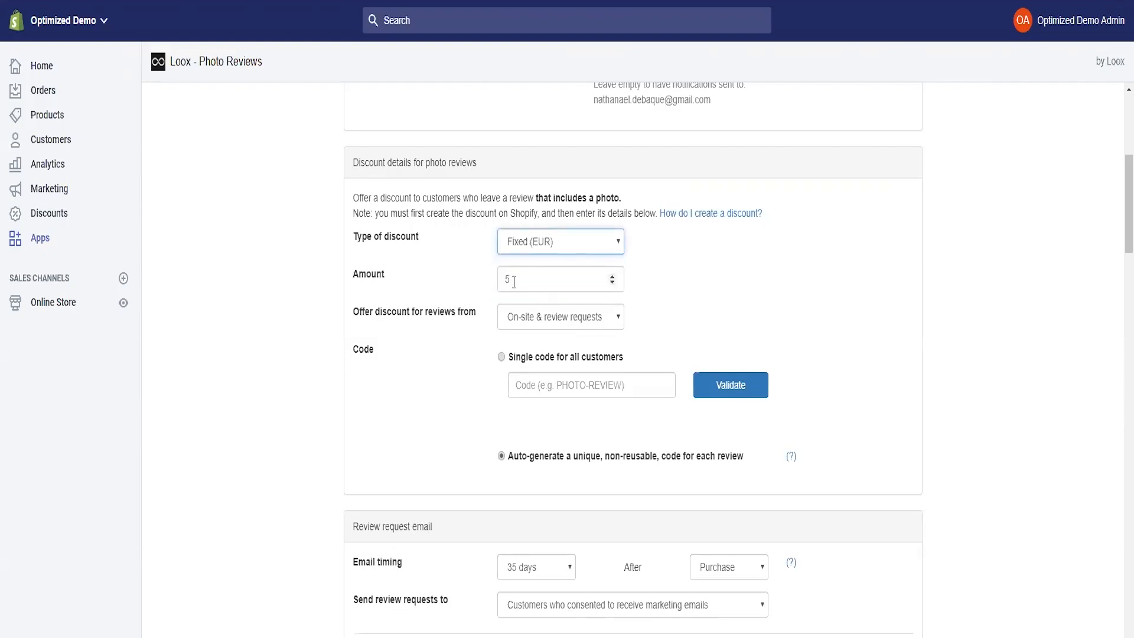
click(538, 246)
click(523, 274)
click(514, 280)
key(BackSpace)
text(10)
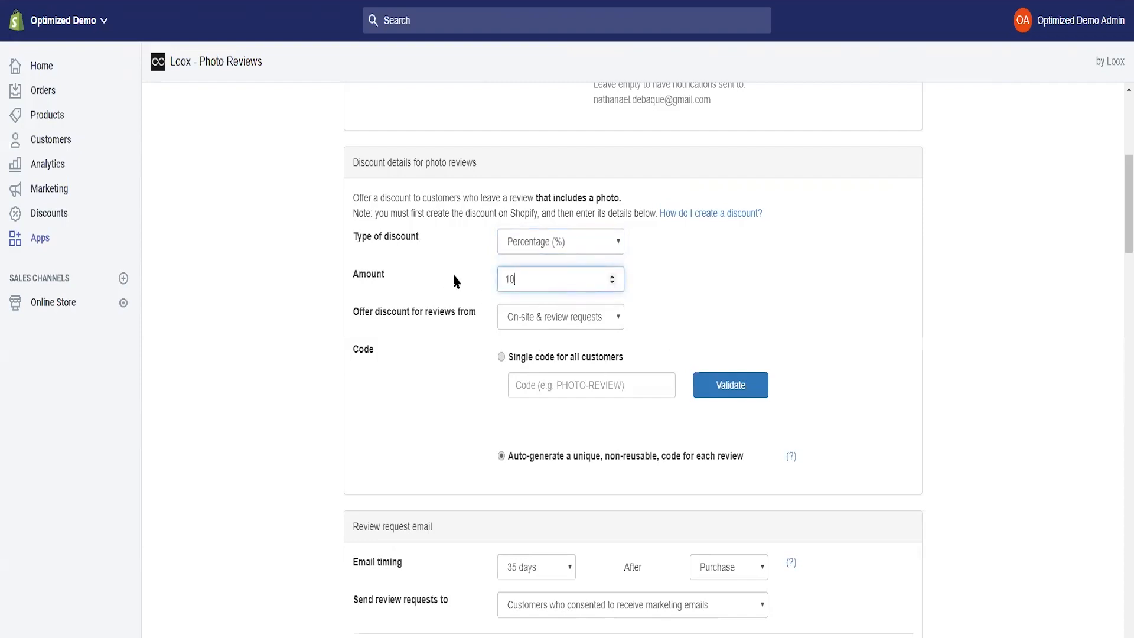
click(663, 264)
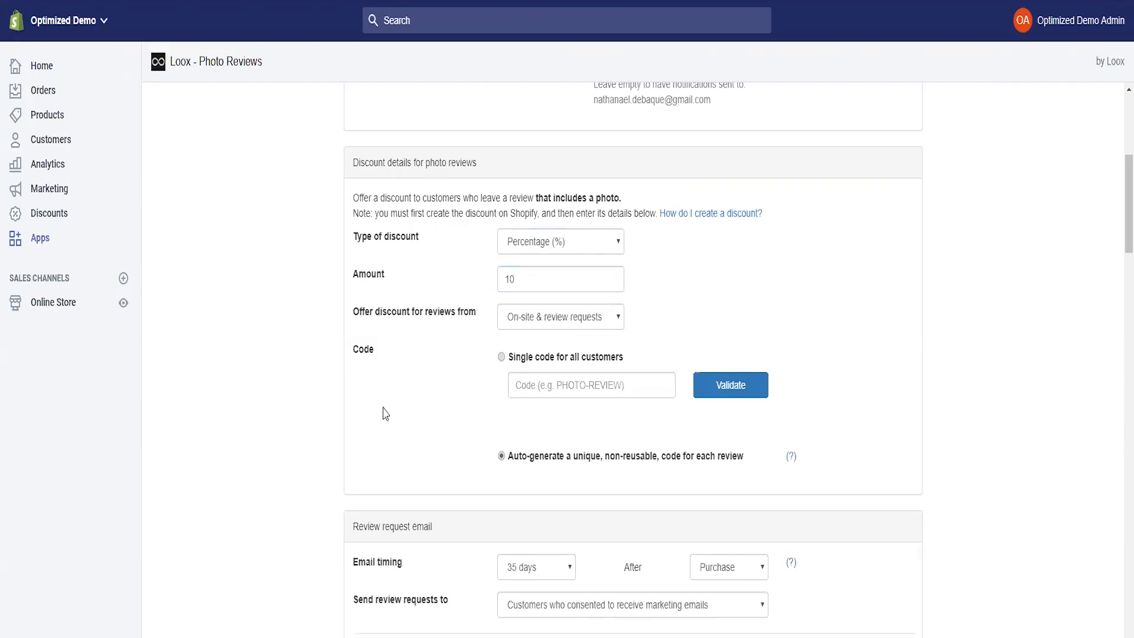
- Try the single shared code 10PROMO, then switch to auto-generating a unique code per review
click(501, 357)
click(537, 381)
text(10)
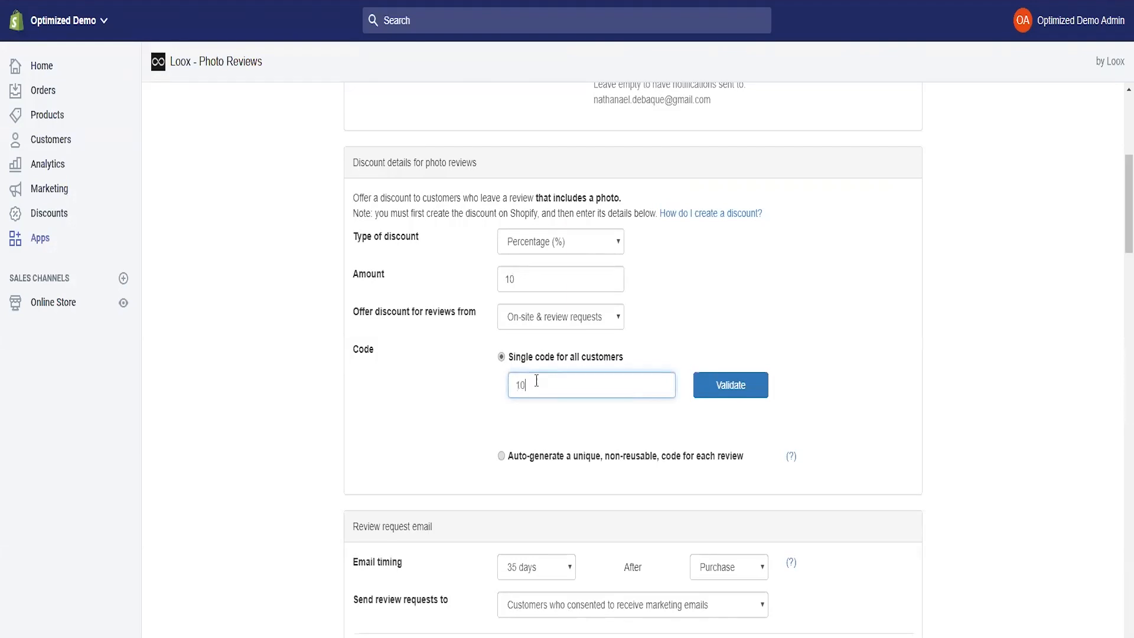
text(PROMO)
key(ctrl+a)
click(594, 423)
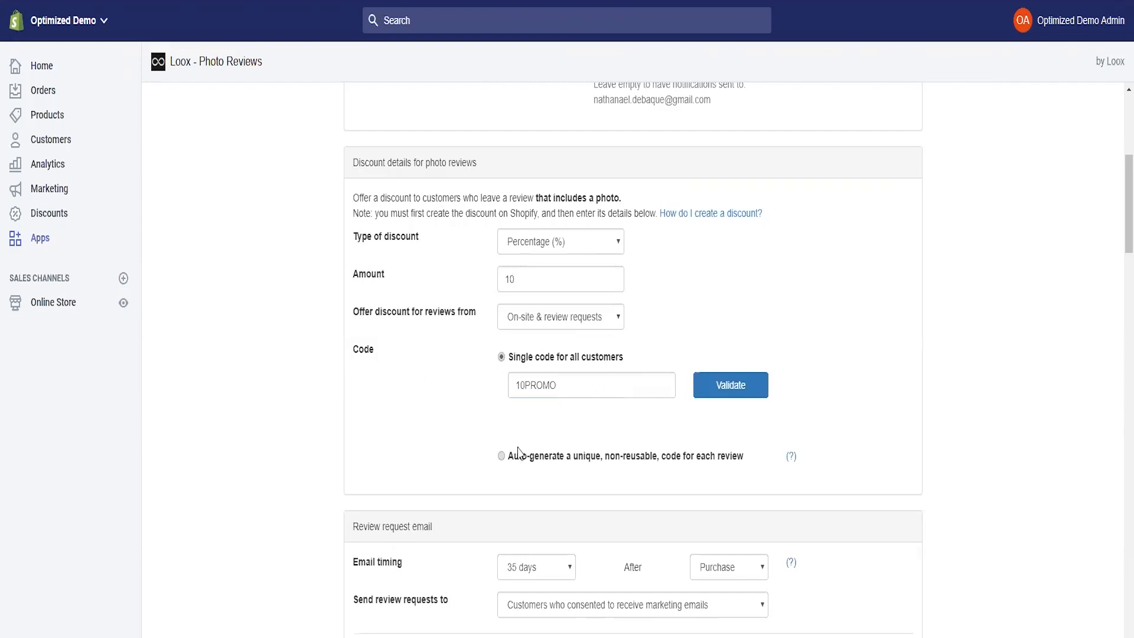
click(502, 458)
scroll(362, 328, down, 4)
- Set review request emails to go out 28 days after Purchase
scroll(362, 329, down, 3)
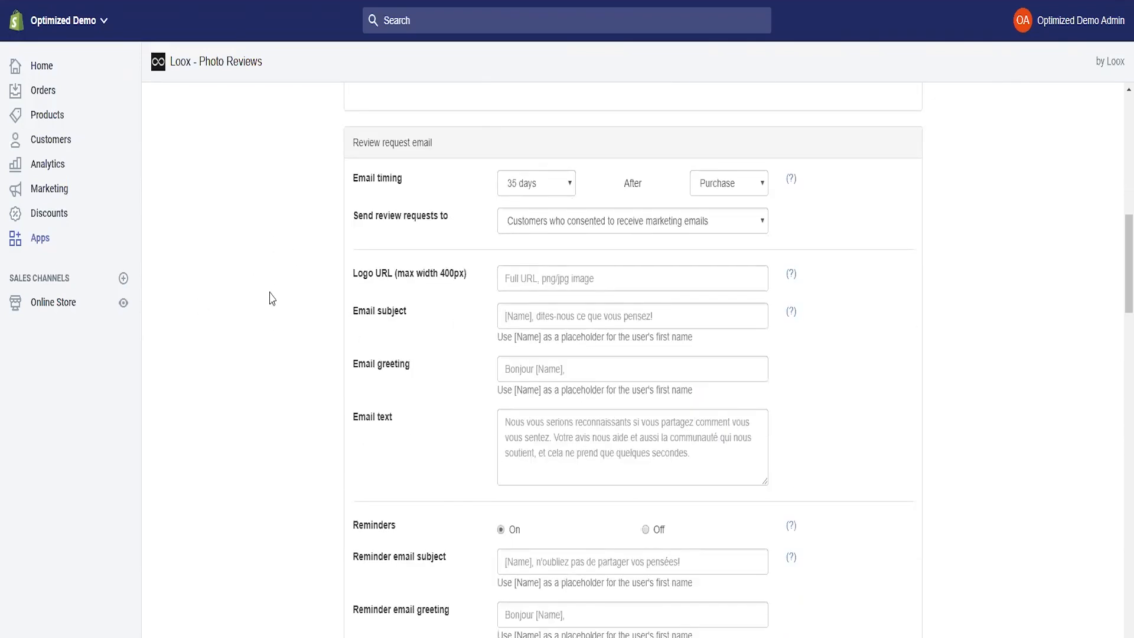
click(539, 181)
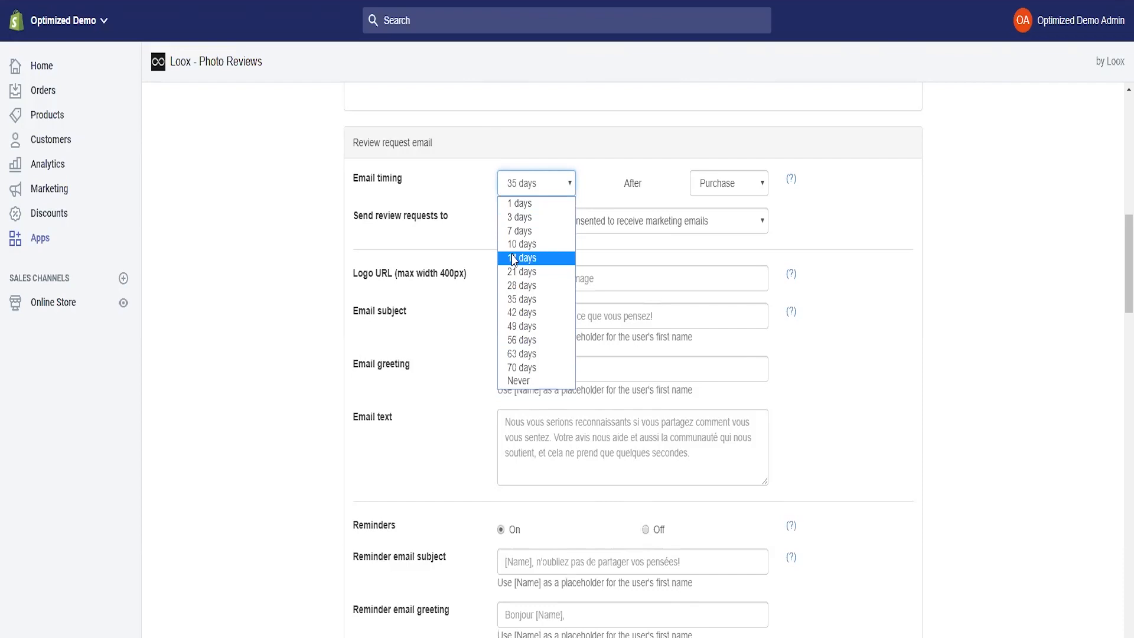
click(521, 286)
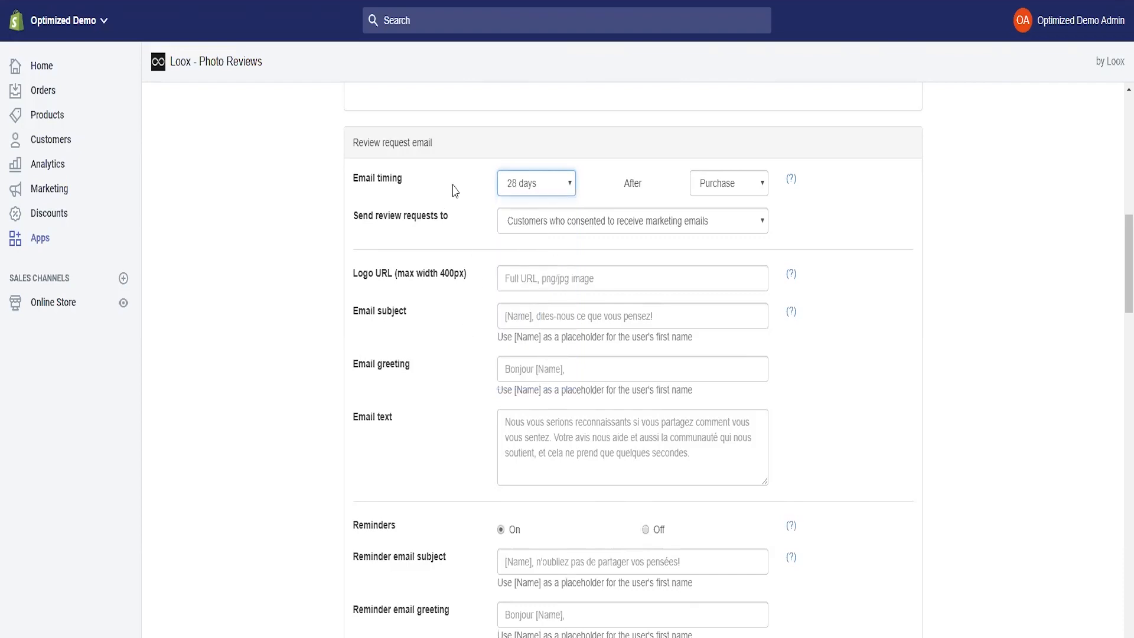
click(732, 188)
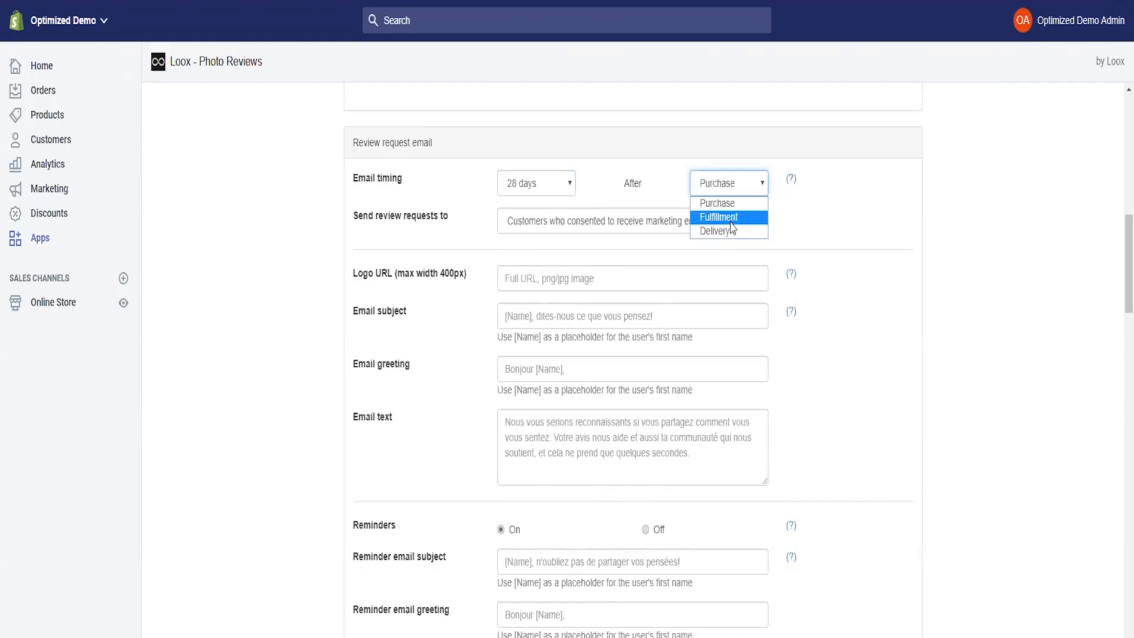
click(706, 203)
click(896, 211)
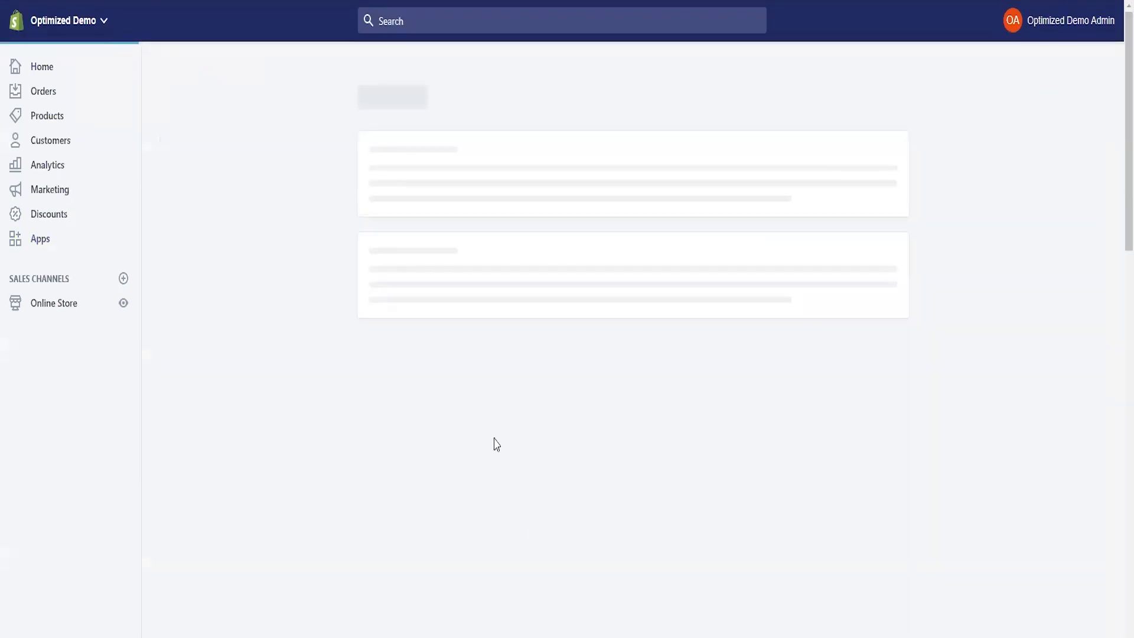
- Copy the slideproduit.jpg URL from Settings > Files and paste it into the Loox Logo URL field
click(599, 378)
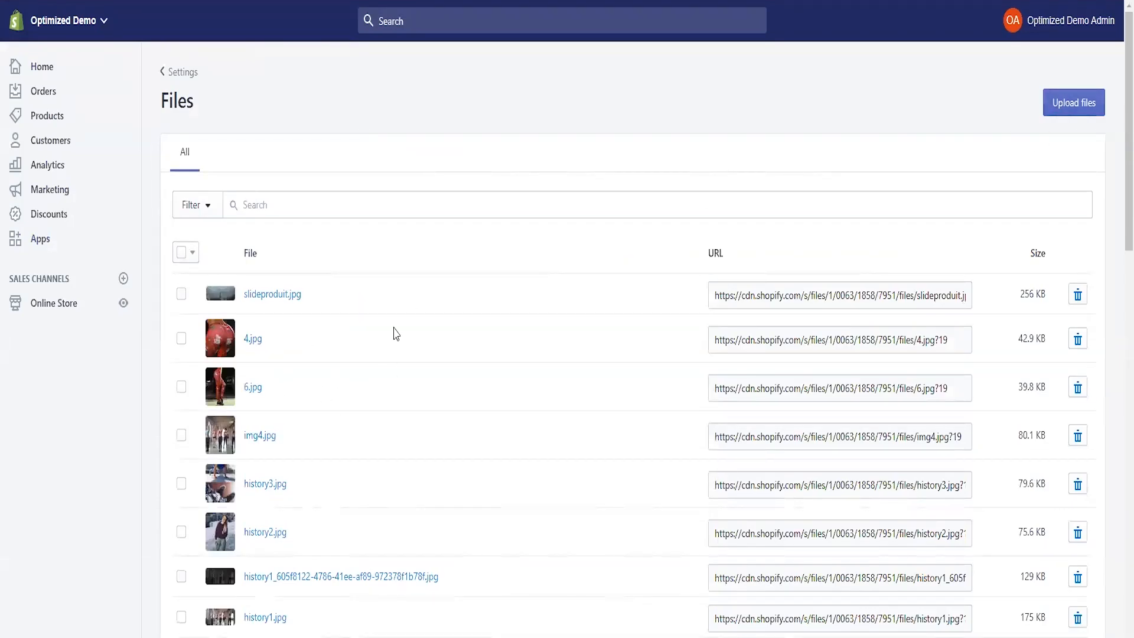
click(762, 299)
right_click(764, 300)
click(786, 304)
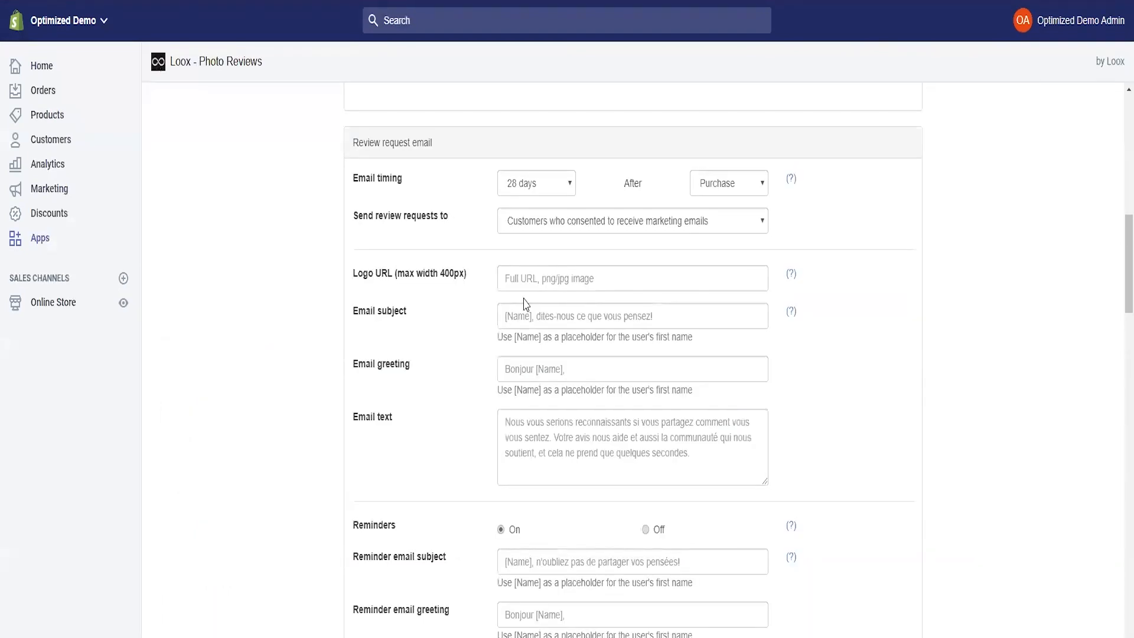
click(528, 282)
right_click(527, 283)
click(563, 367)
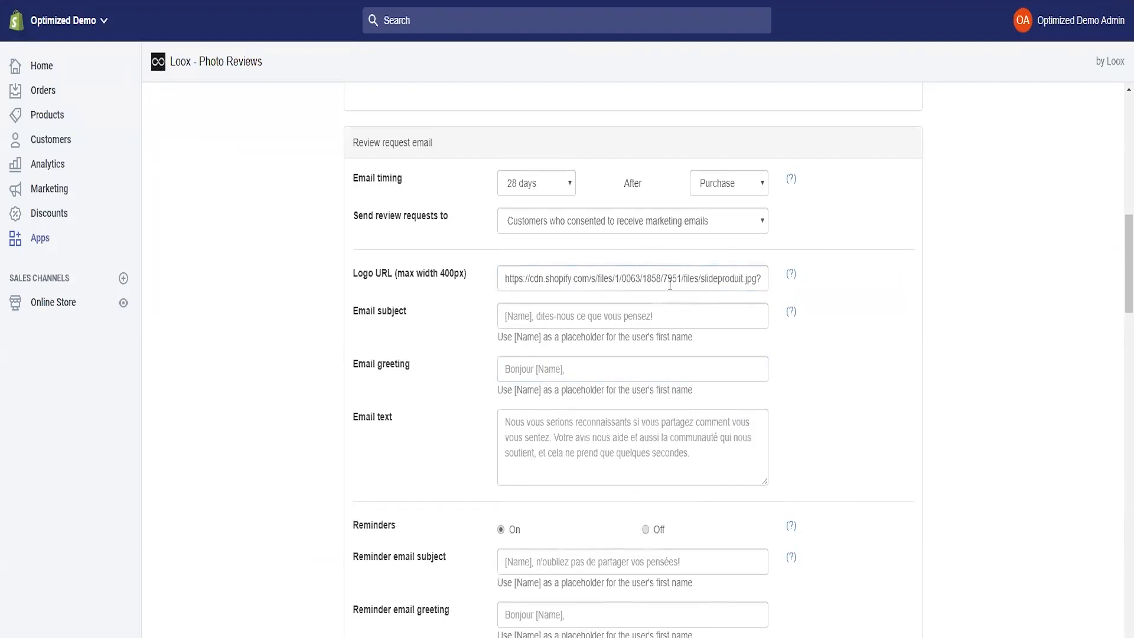
click(553, 318)
click(526, 371)
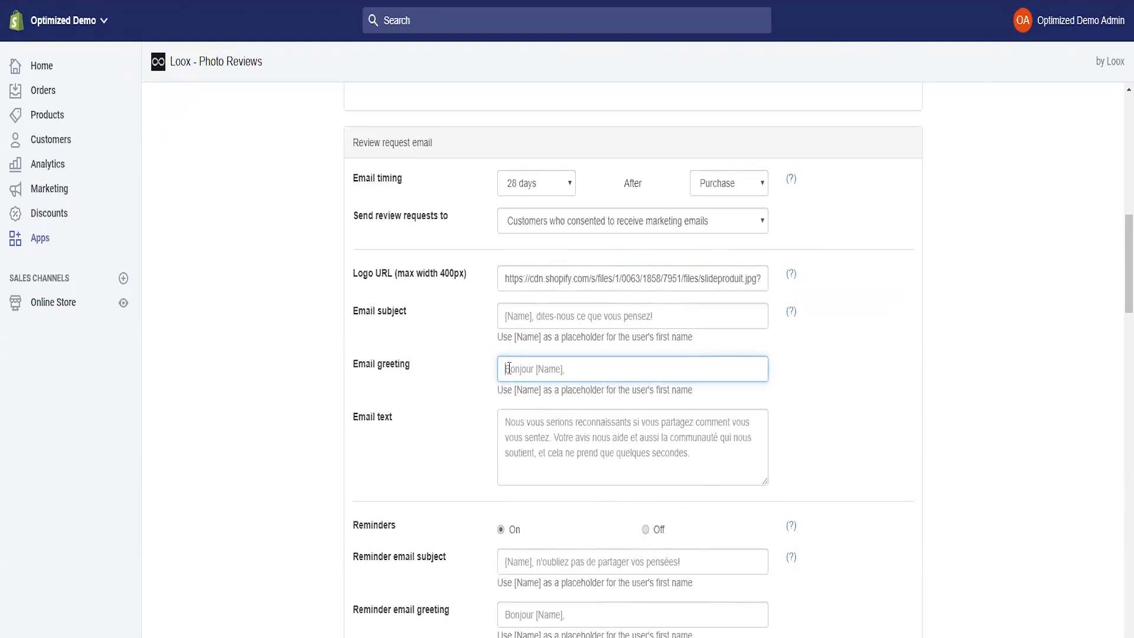
click(533, 442)
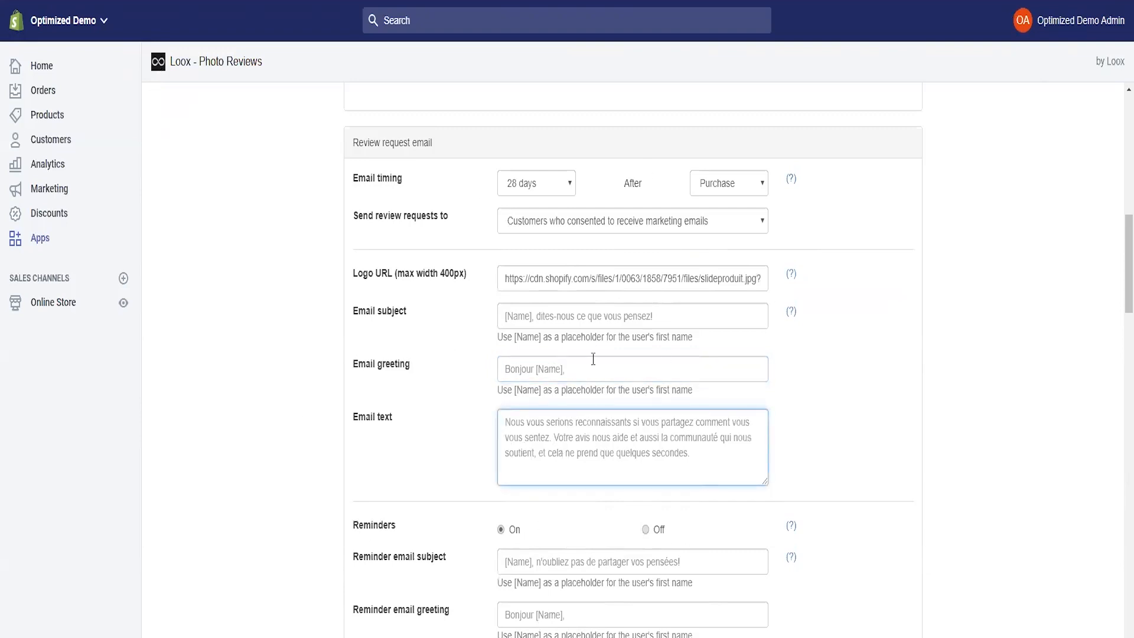
scroll(593, 359, down, 5)
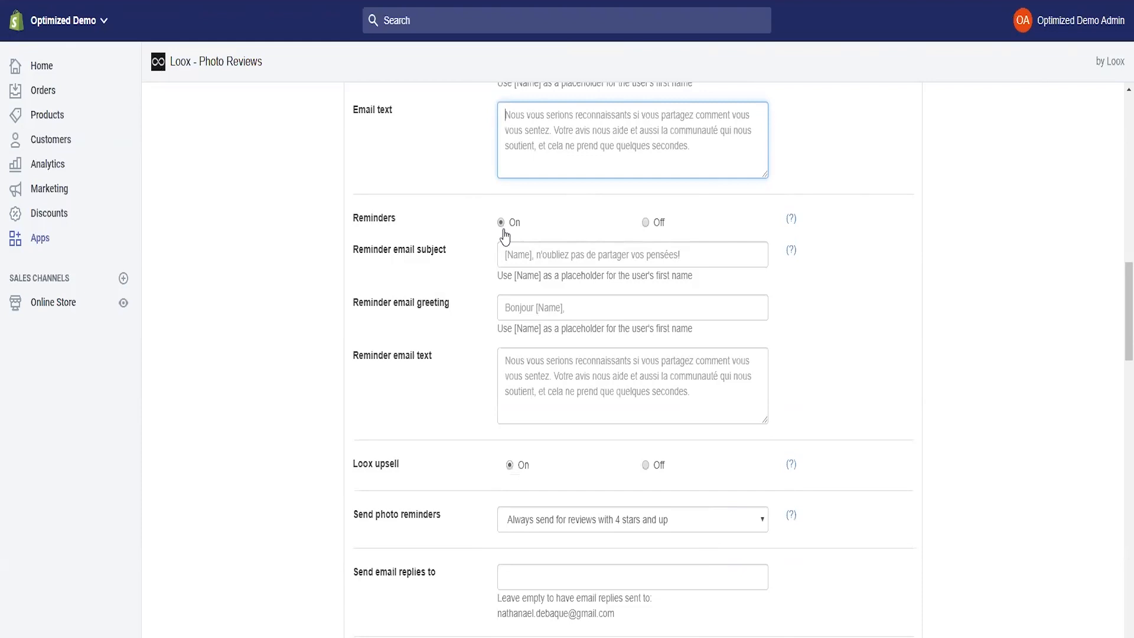
click(652, 222)
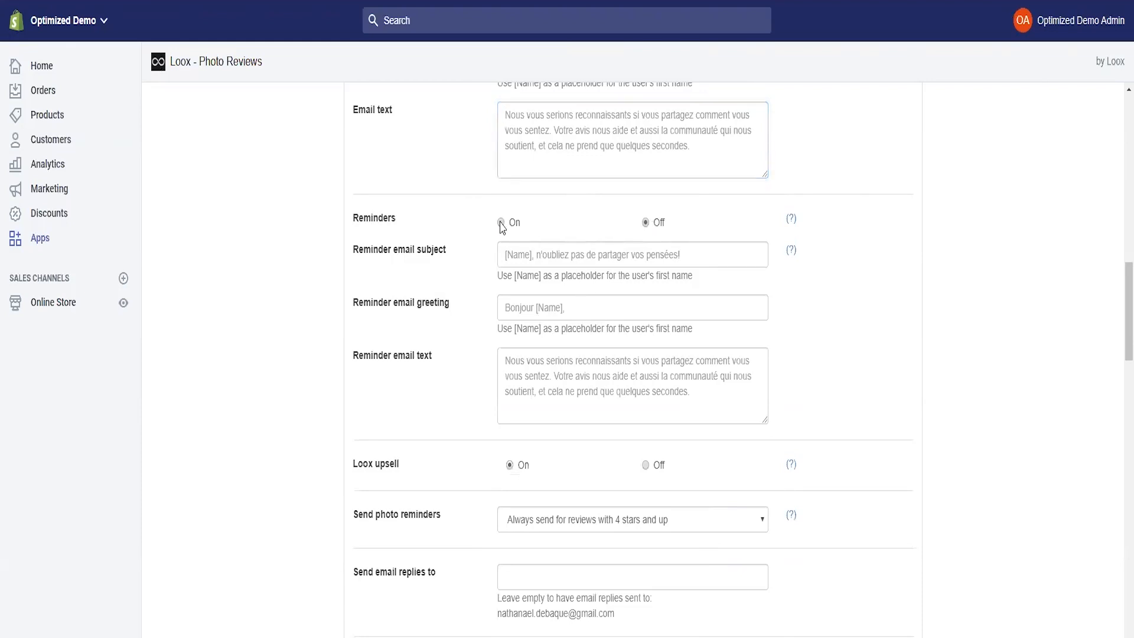
click(501, 223)
scroll(803, 337, up, 5)
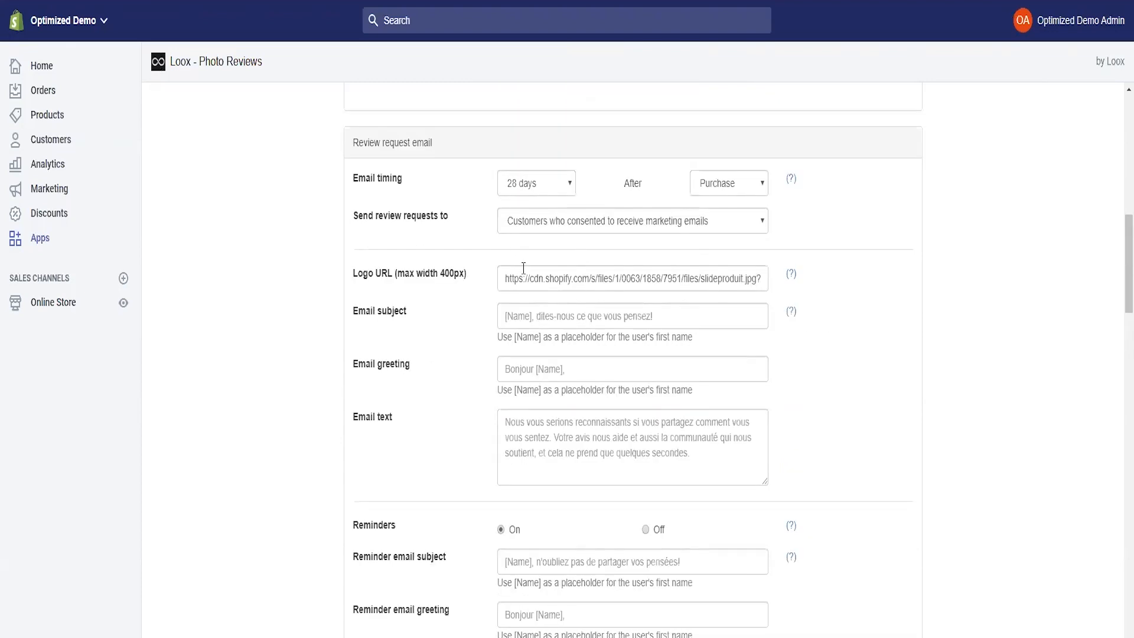
scroll(637, 391, down, 5)
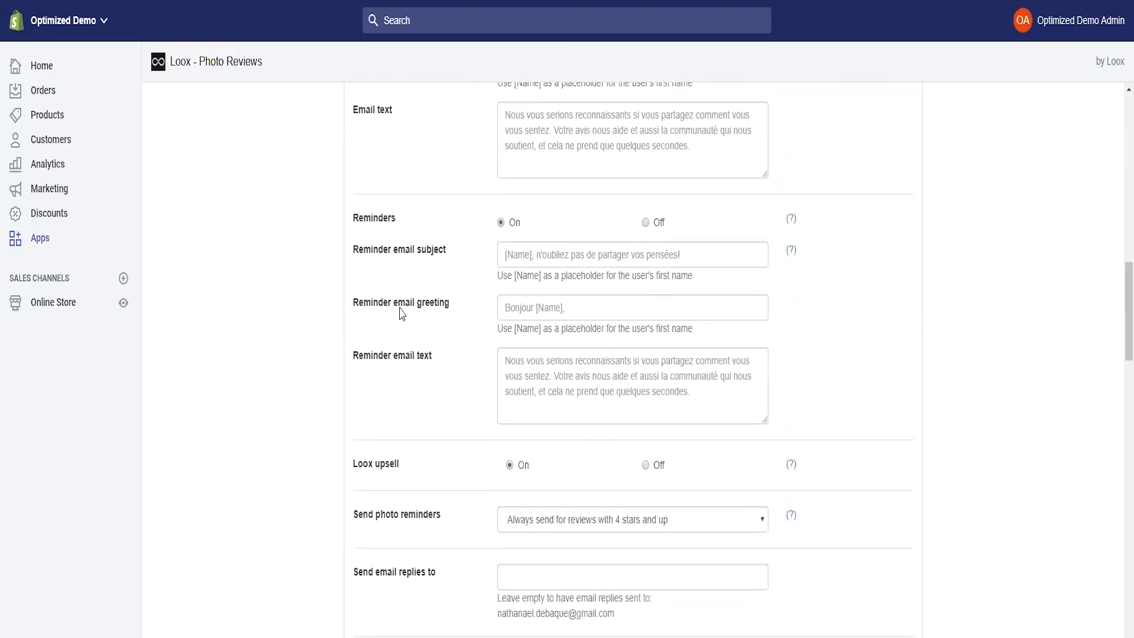
click(550, 257)
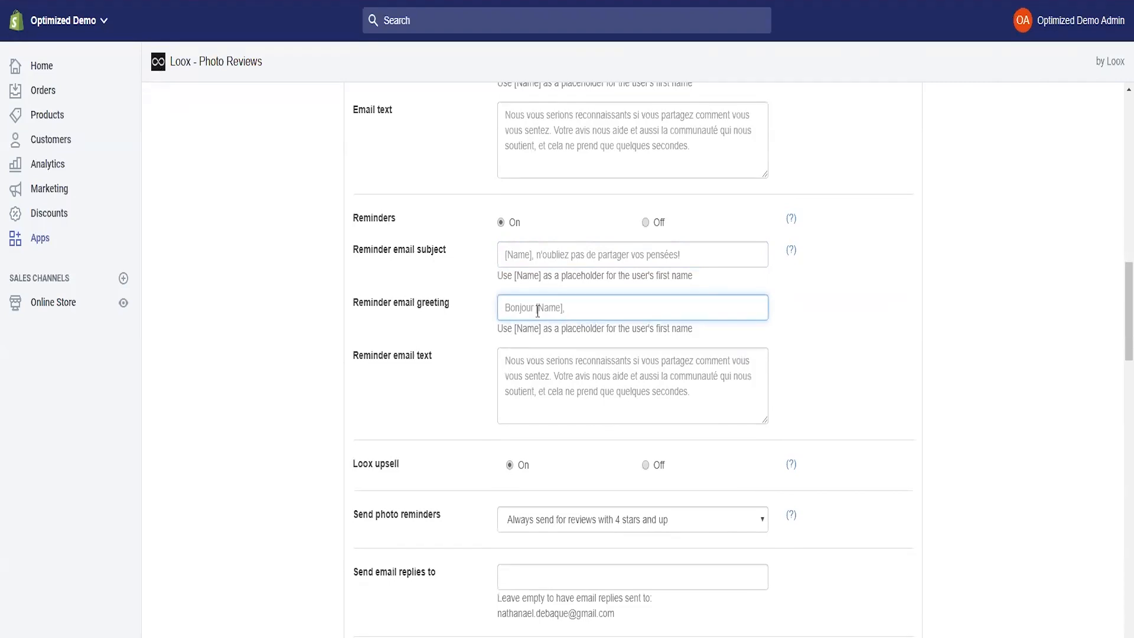
click(583, 384)
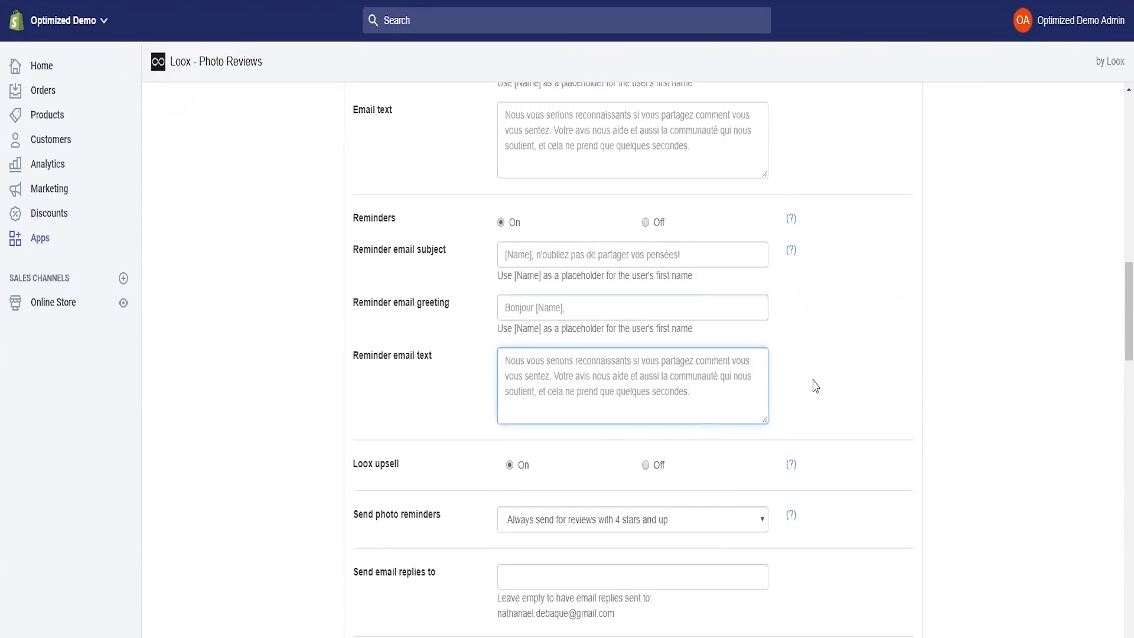
scroll(656, 331, down, 1)
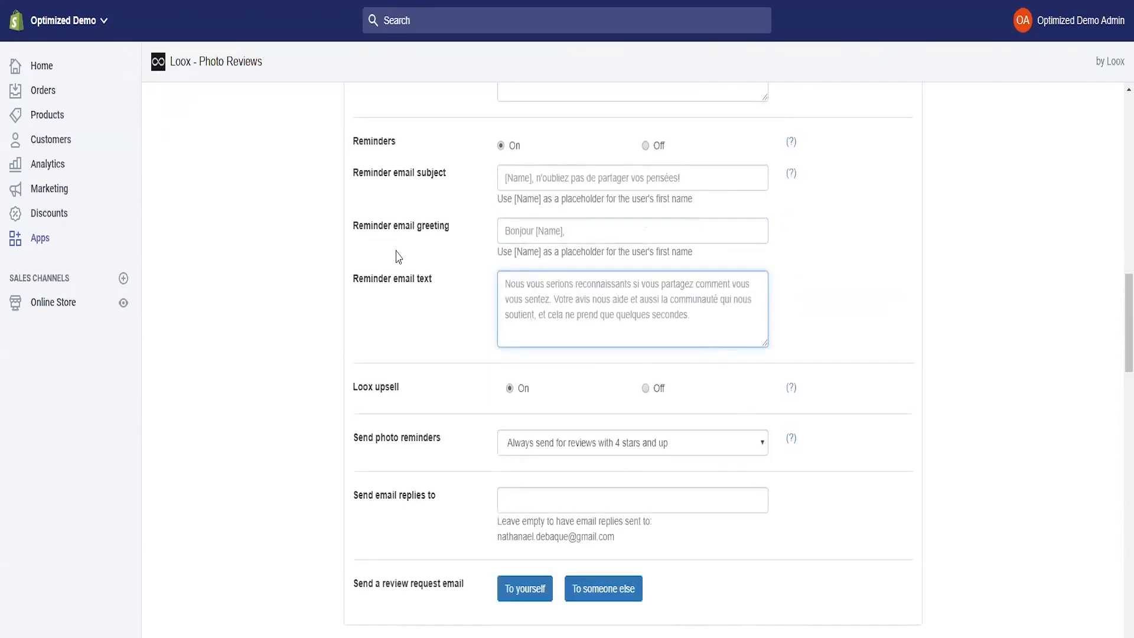
scroll(500, 328, down, 1)
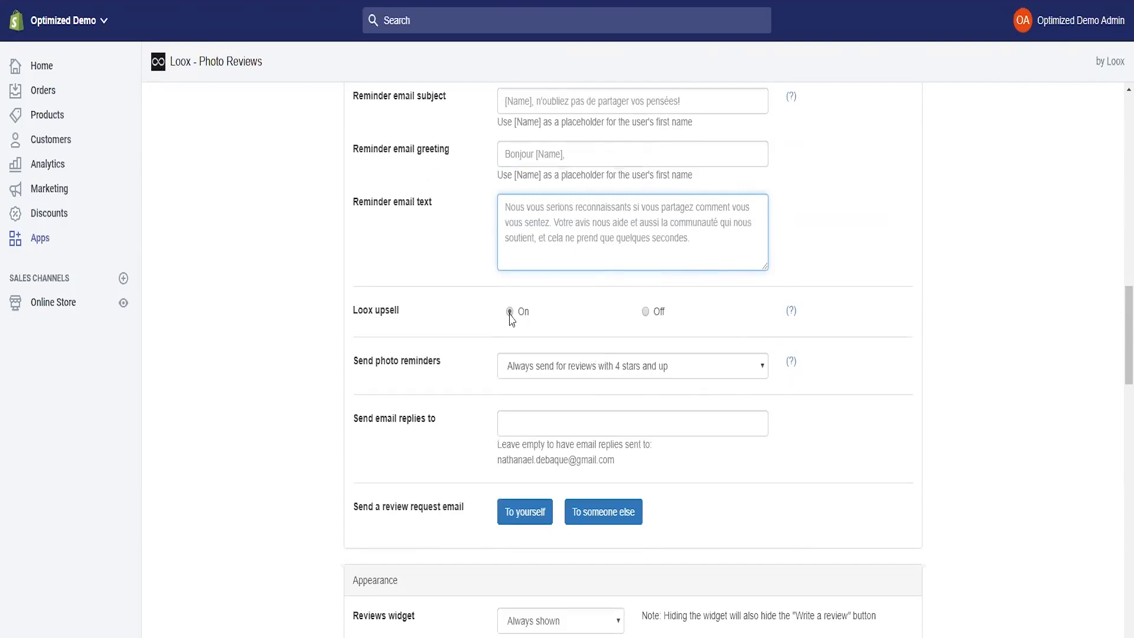
click(792, 311)
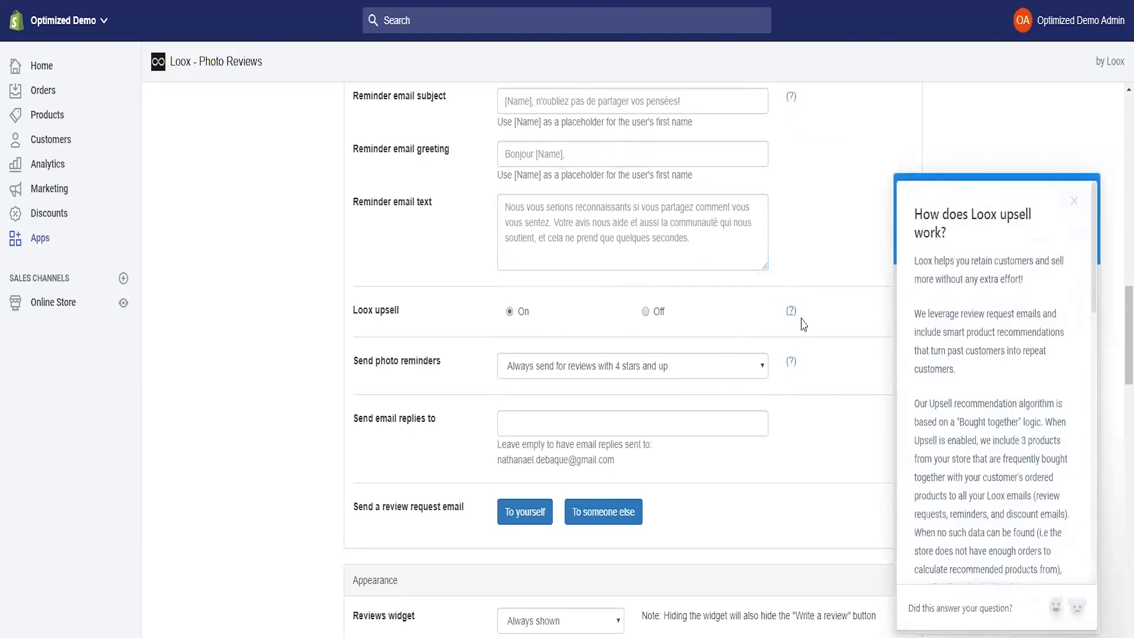
scroll(979, 341, down, 2)
scroll(979, 341, down, 10)
scroll(1003, 451, up, 3)
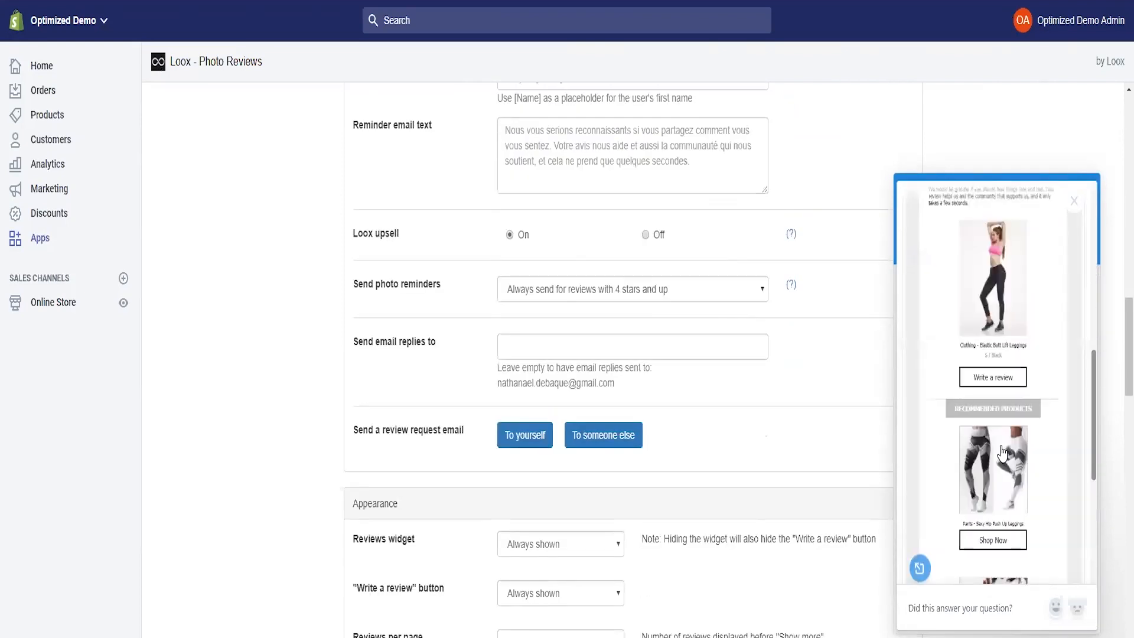
scroll(1002, 452, up, 10)
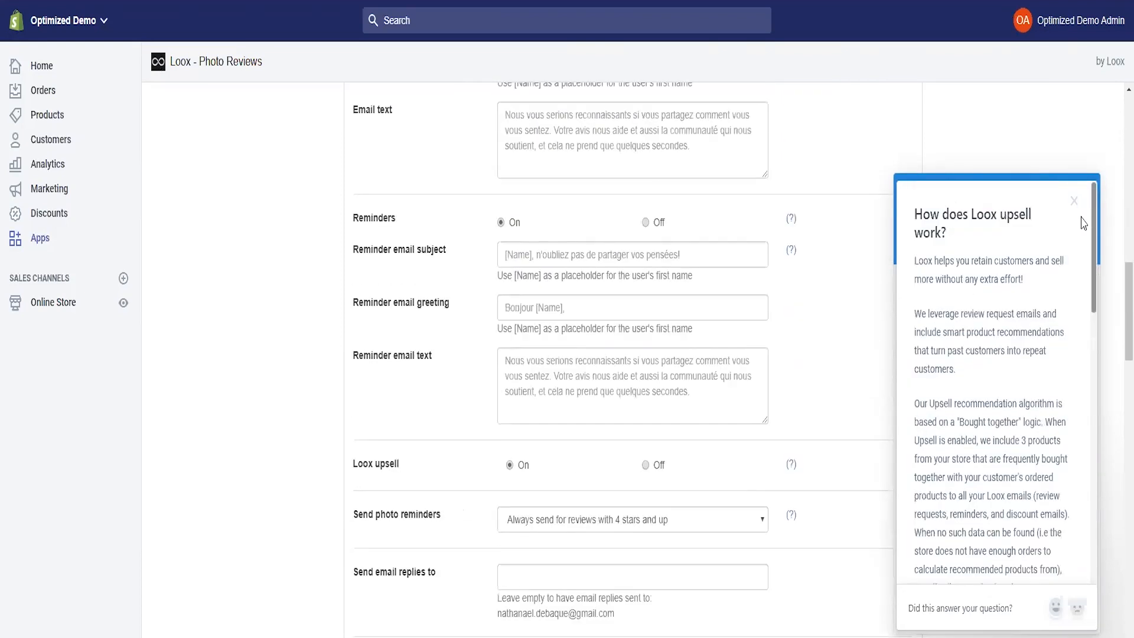
click(1074, 201)
scroll(568, 360, down, 3)
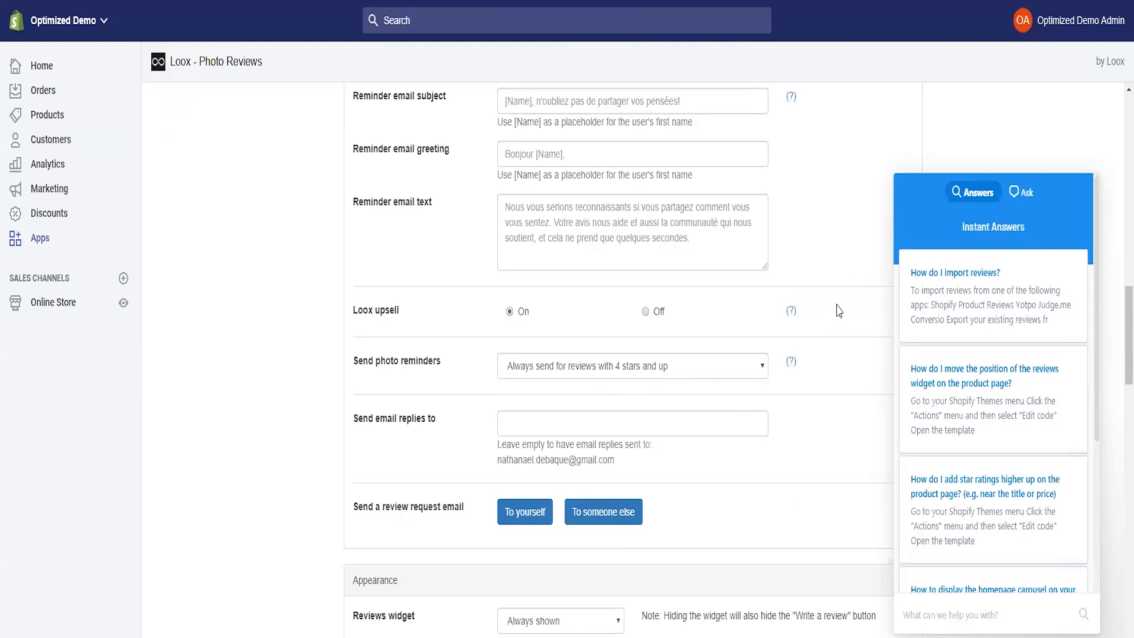
click(791, 311)
scroll(989, 408, down, 5)
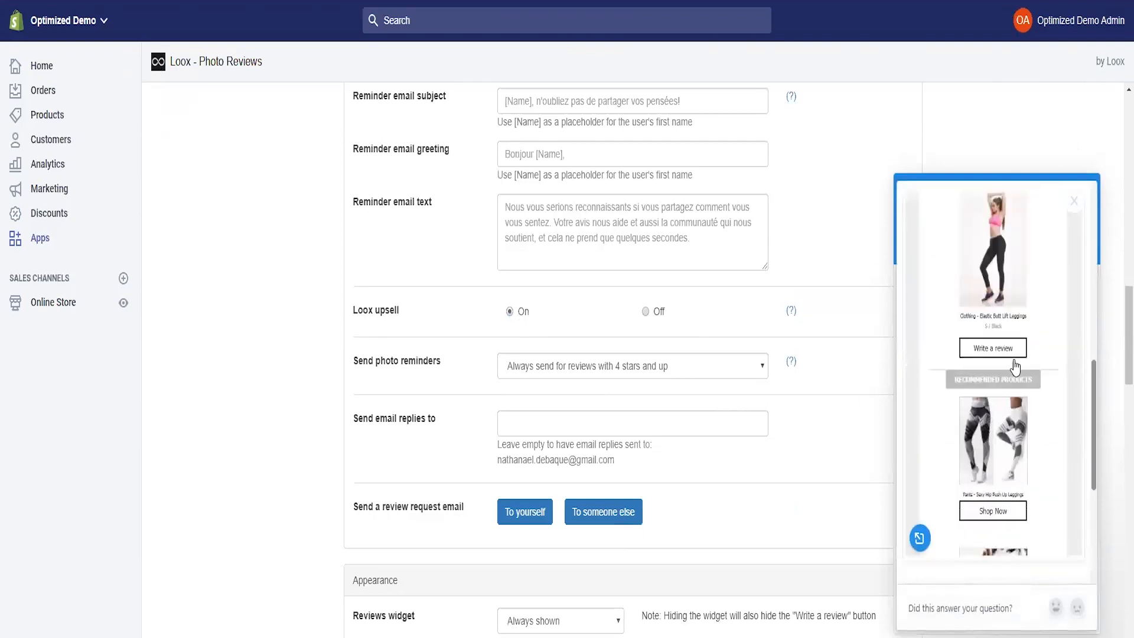
scroll(1004, 363, down, 3)
scroll(993, 331, up, 1)
scroll(981, 349, down, 1)
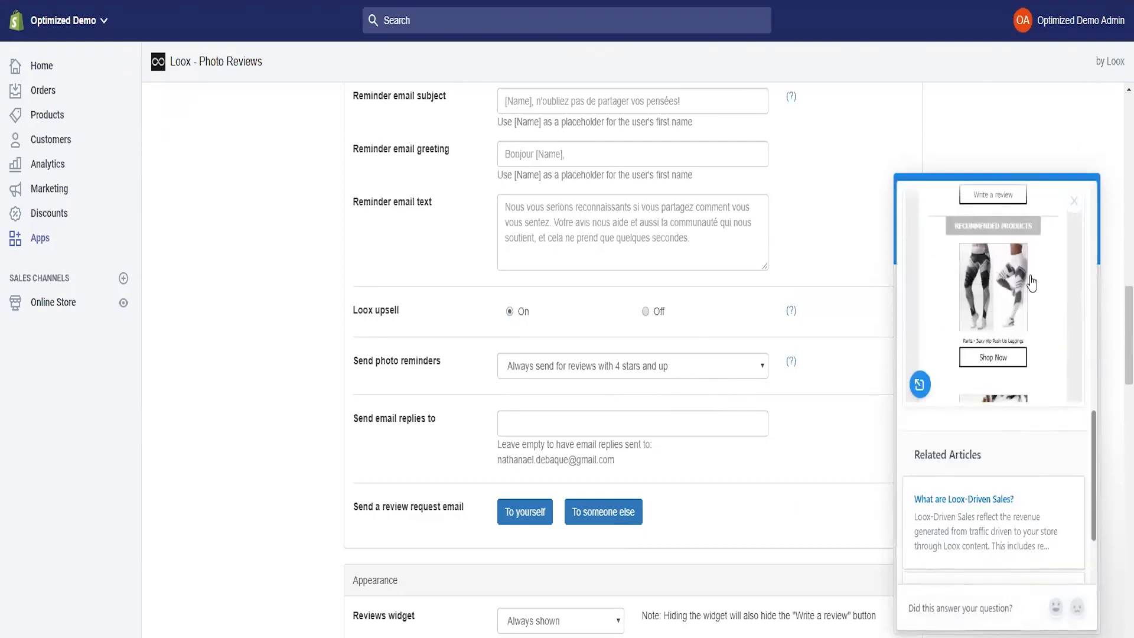
click(1074, 201)
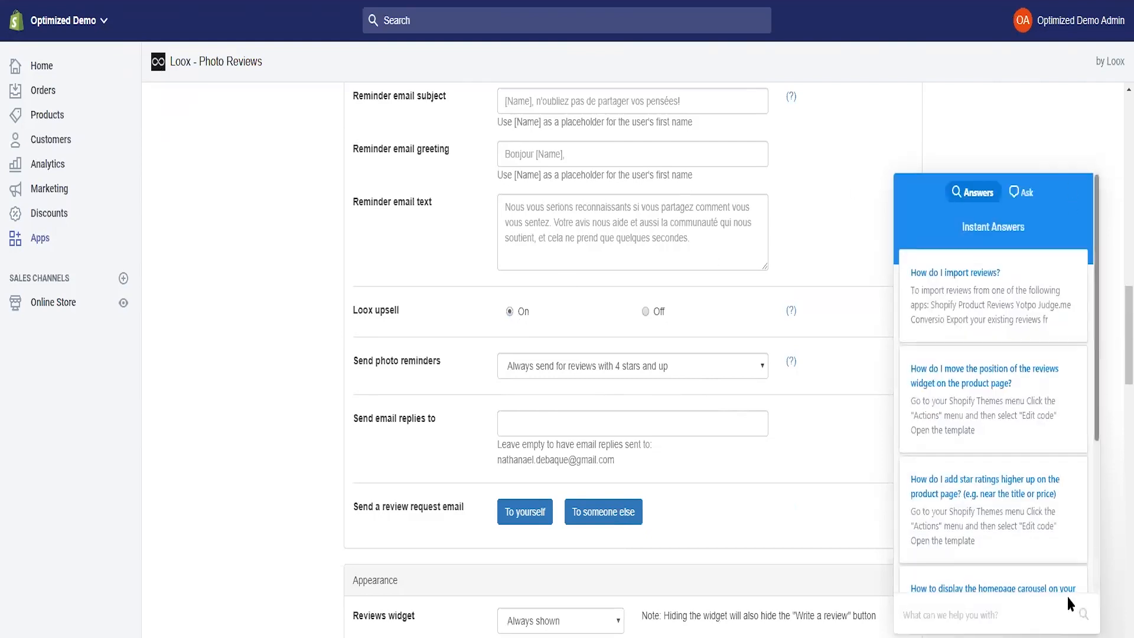
click(1074, 635)
scroll(590, 322, down, 1)
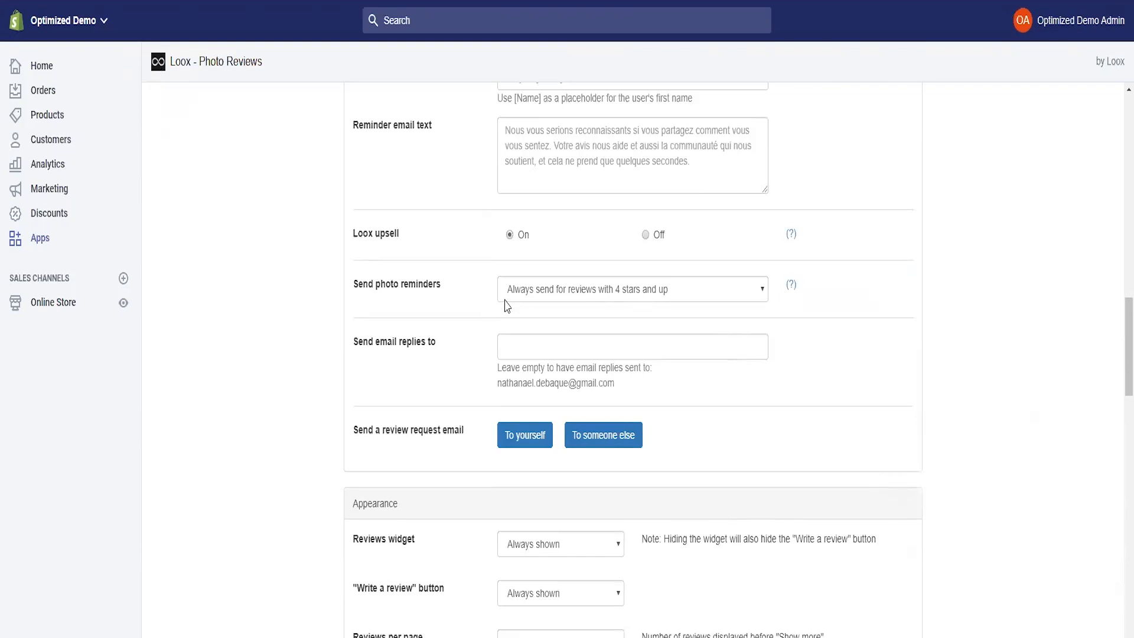
scroll(413, 295, up, 10)
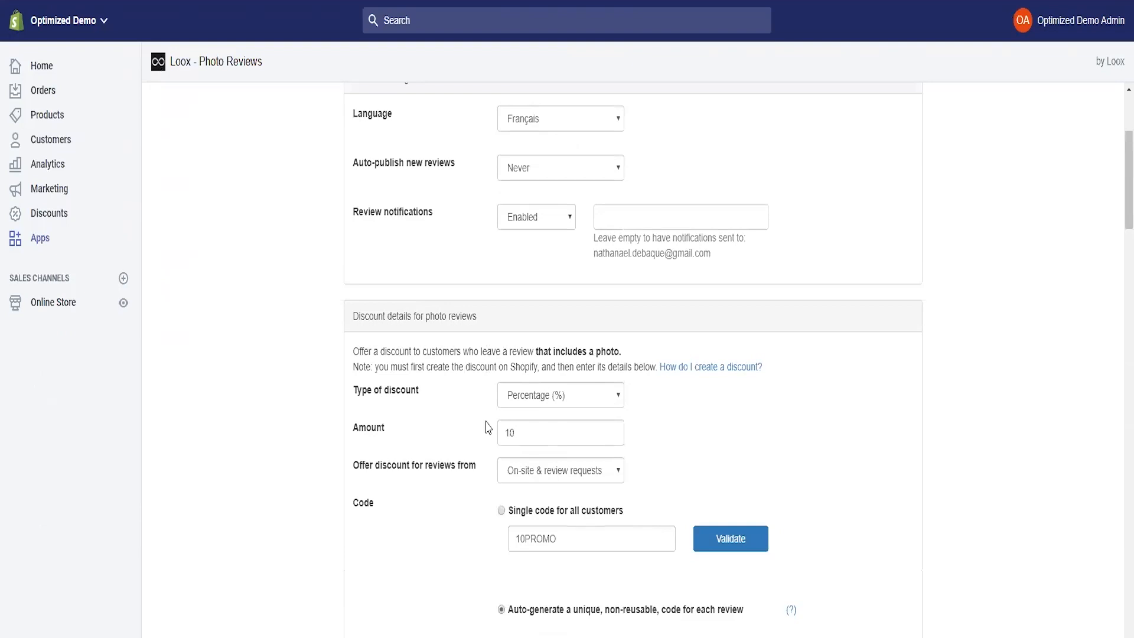
scroll(489, 423, down, 1)
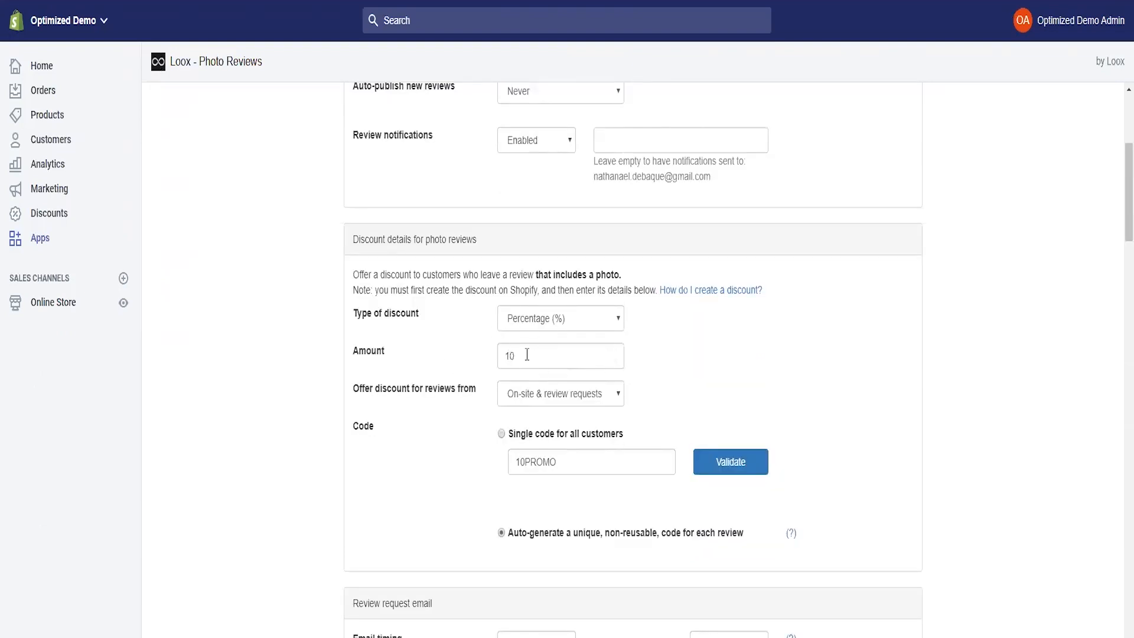
scroll(408, 422, down, 7)
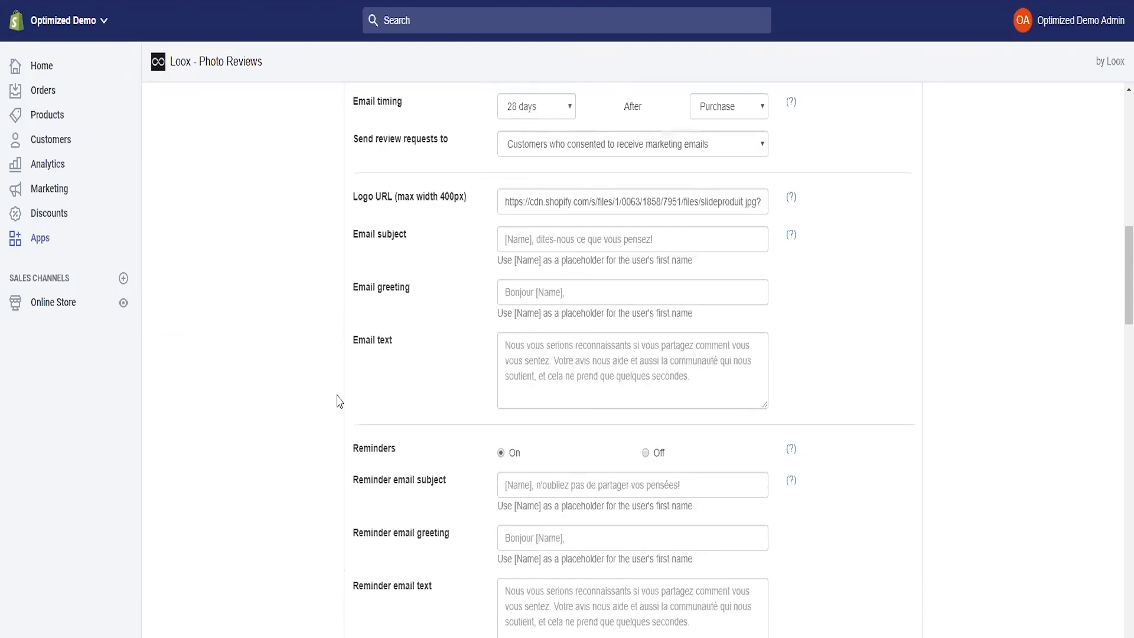
scroll(421, 472, down, 5)
click(529, 366)
click(412, 374)
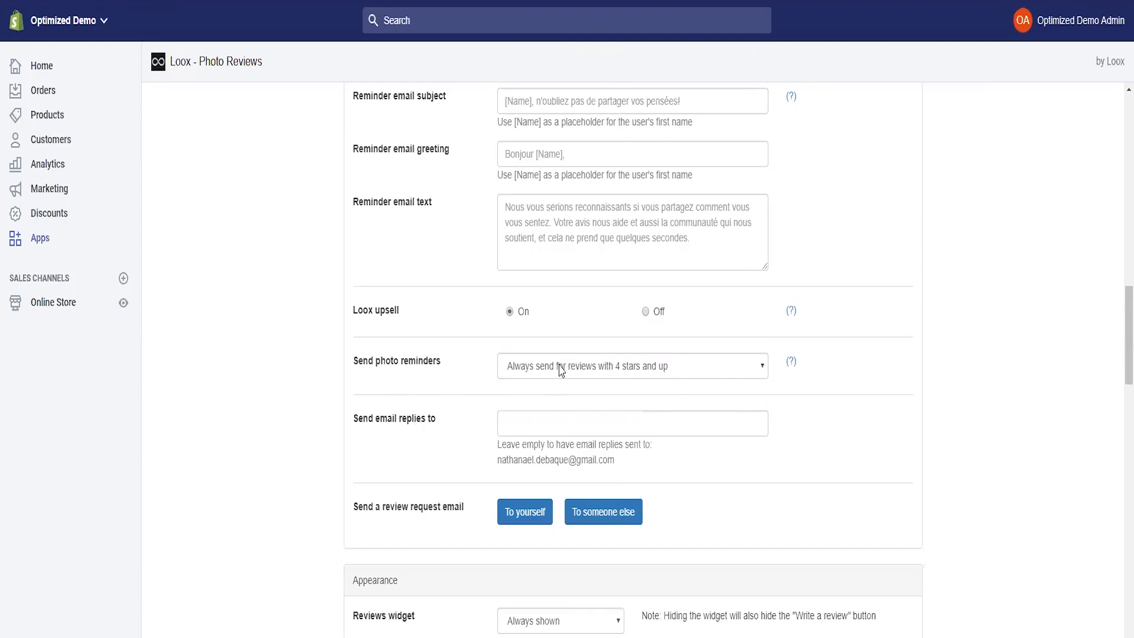
scroll(362, 285, down, 9)
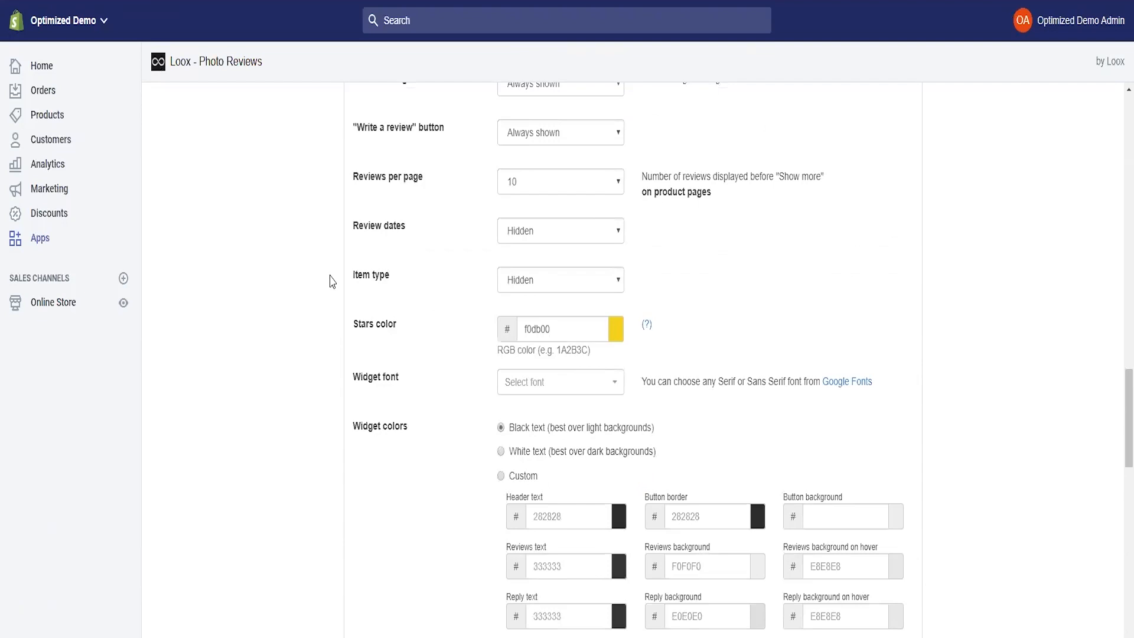
scroll(333, 283, up, 1)
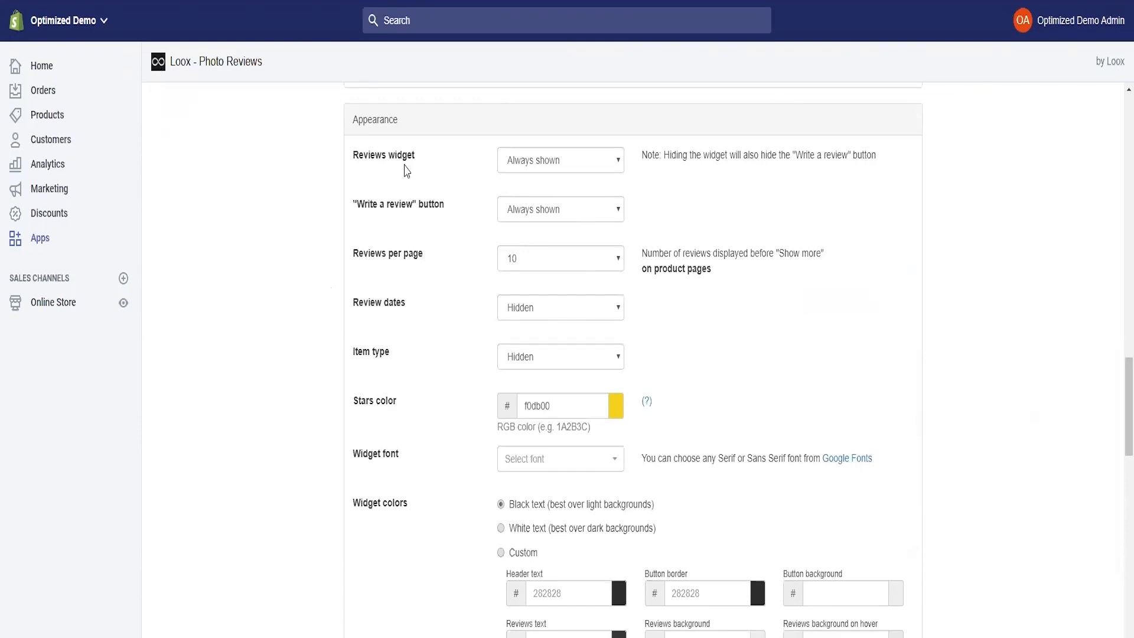
click(531, 164)
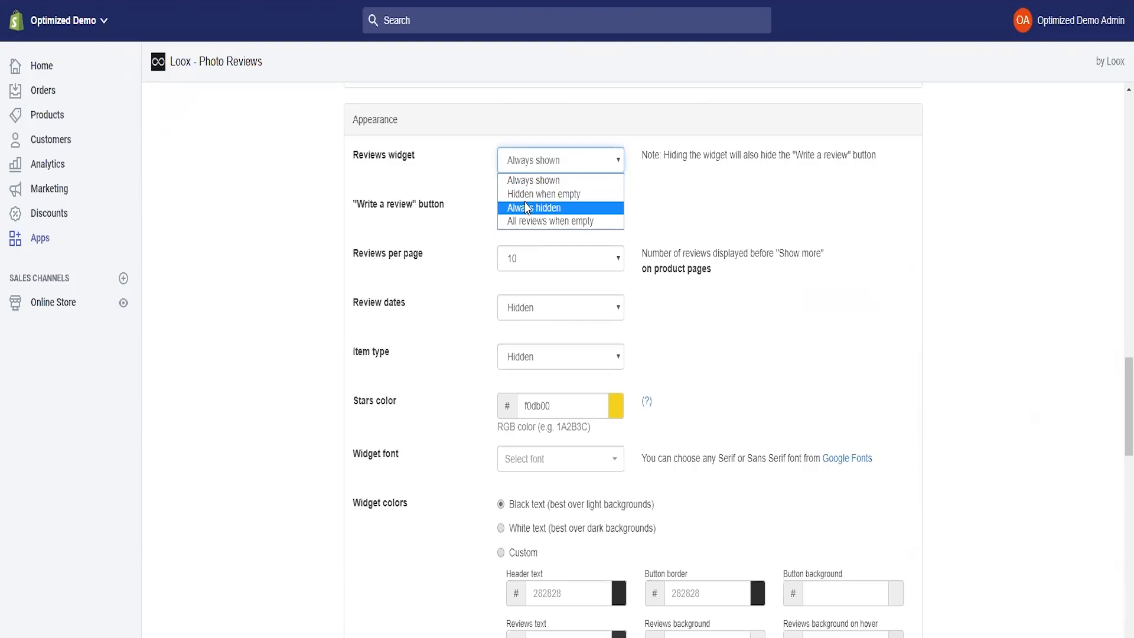
click(524, 165)
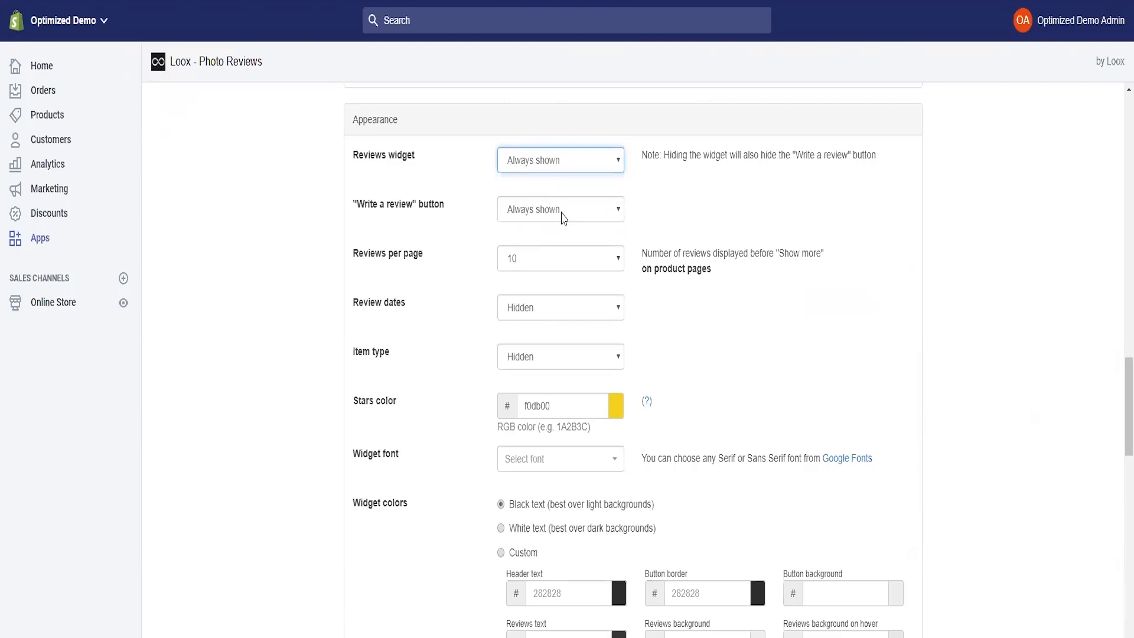
click(550, 216)
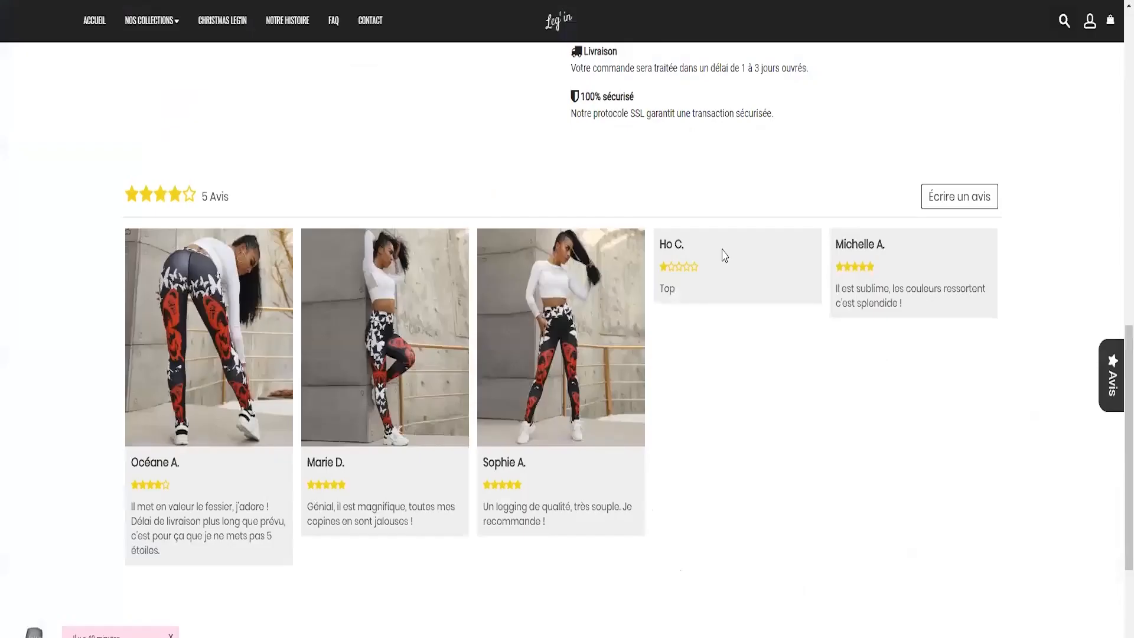
scroll(724, 253, up, 3)
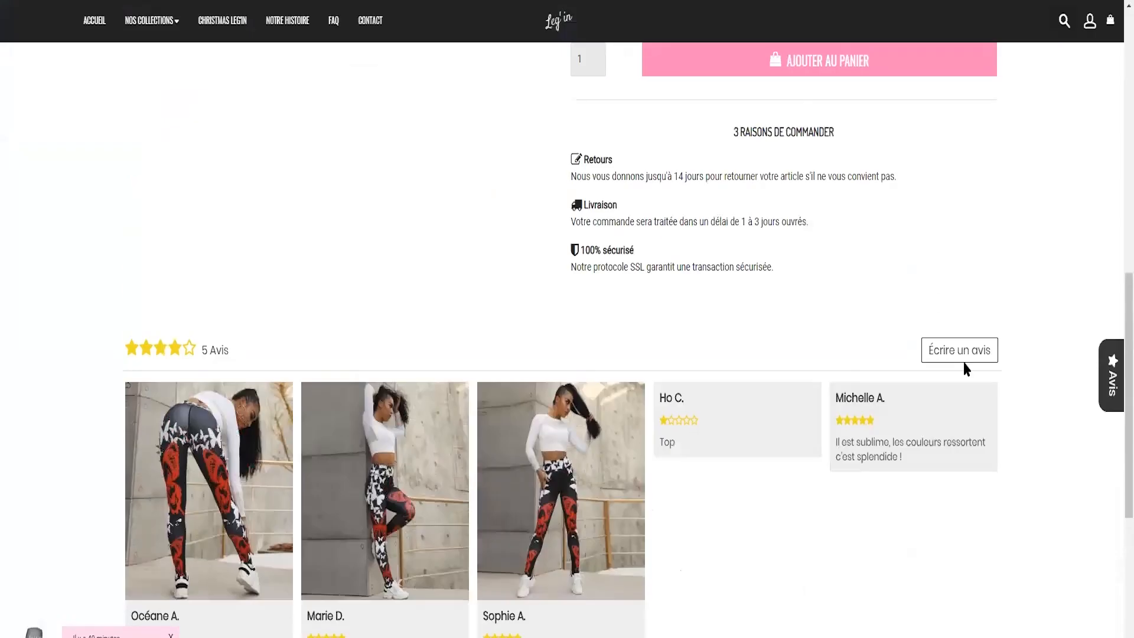
- Scroll down the product page to the Loox reviews block with its five photo reviews
scroll(933, 298, down, 1)
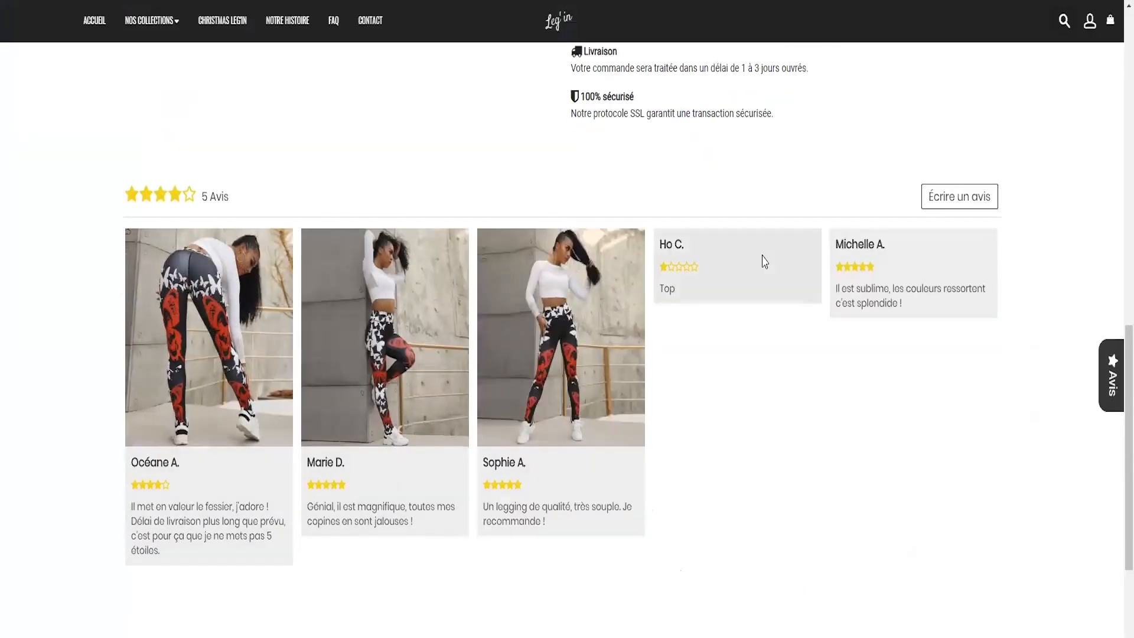
scroll(546, 456, down, 3)
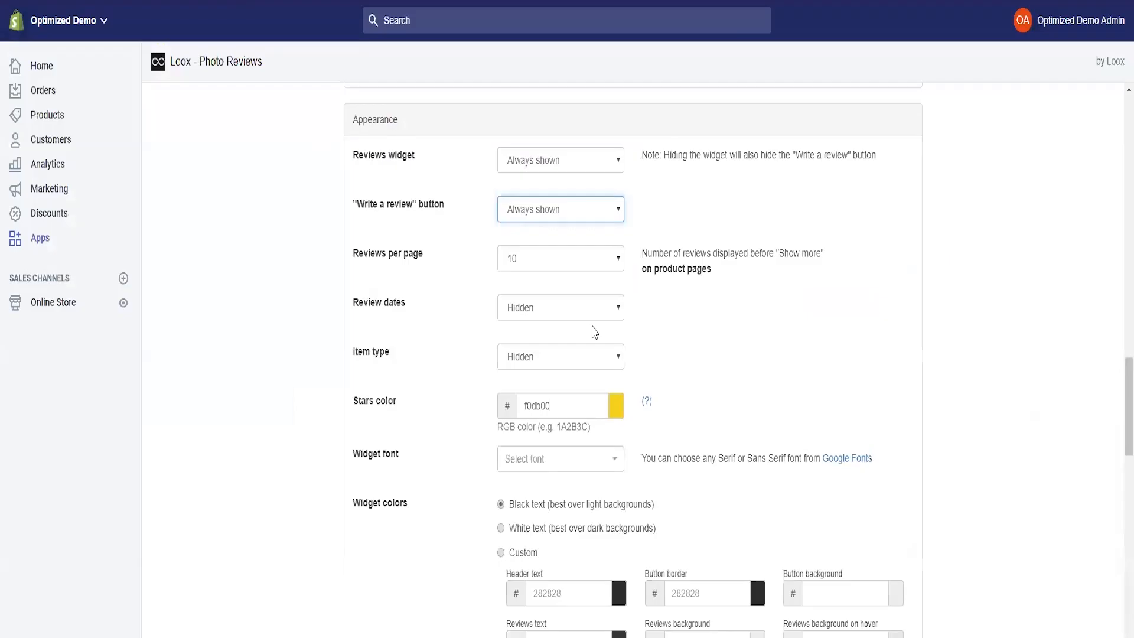
scroll(449, 321, down, 1)
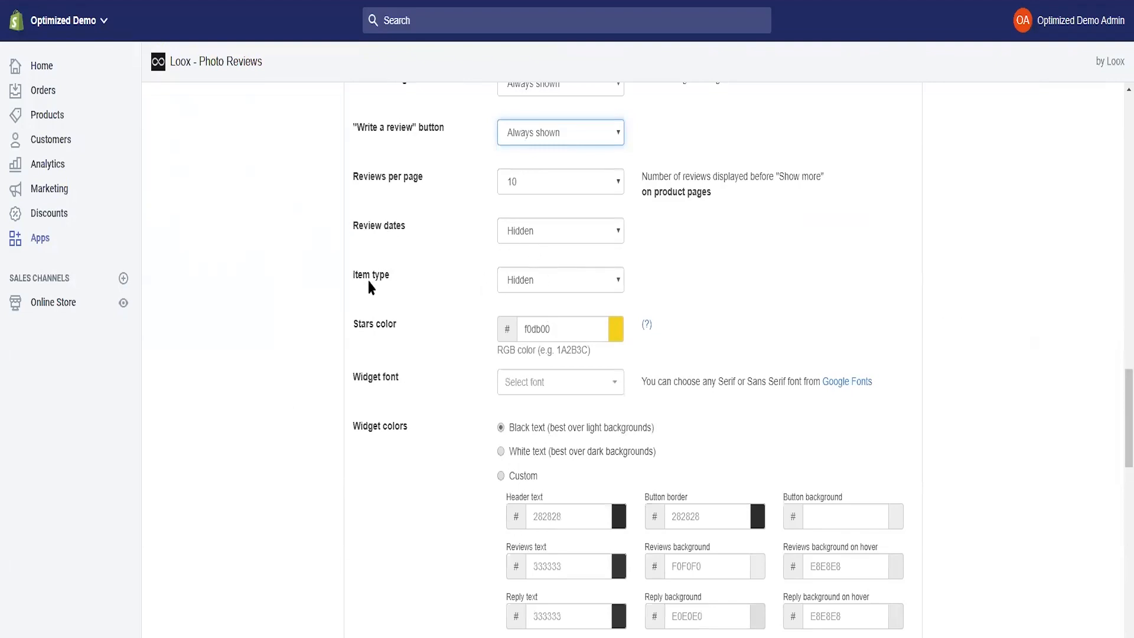
double_click(559, 334)
click(691, 337)
scroll(481, 354, down, 3)
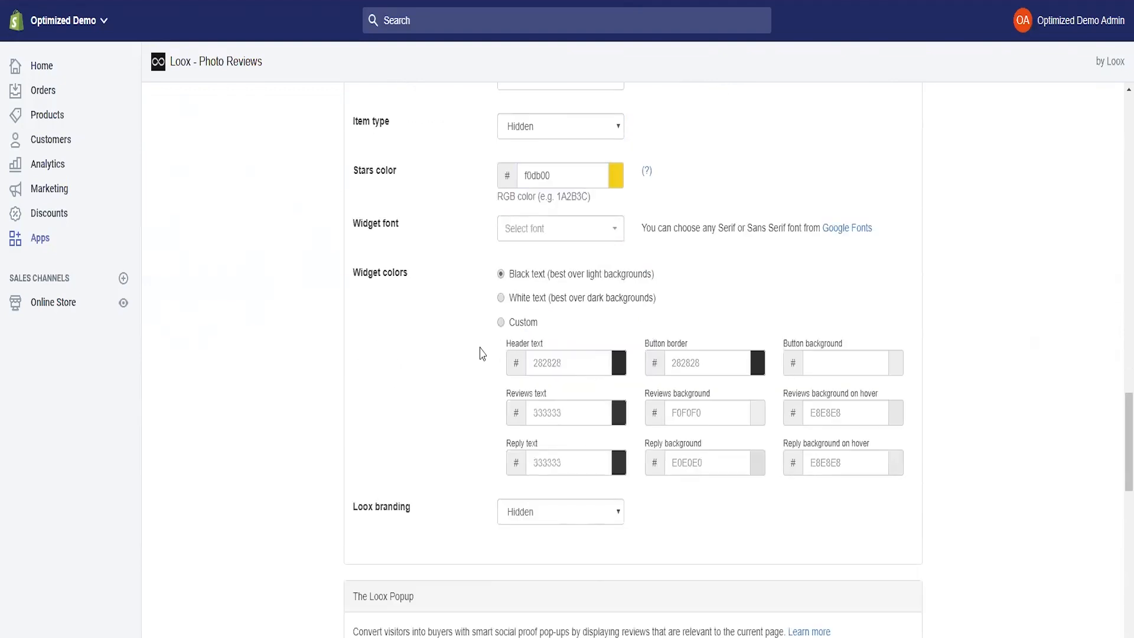
click(528, 235)
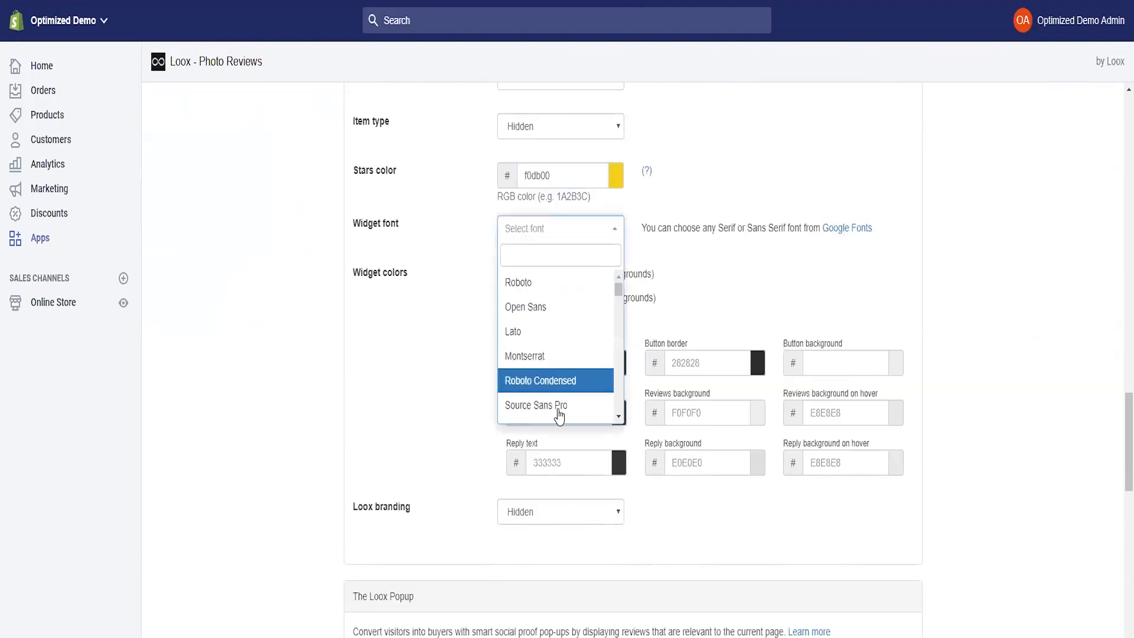
click(694, 281)
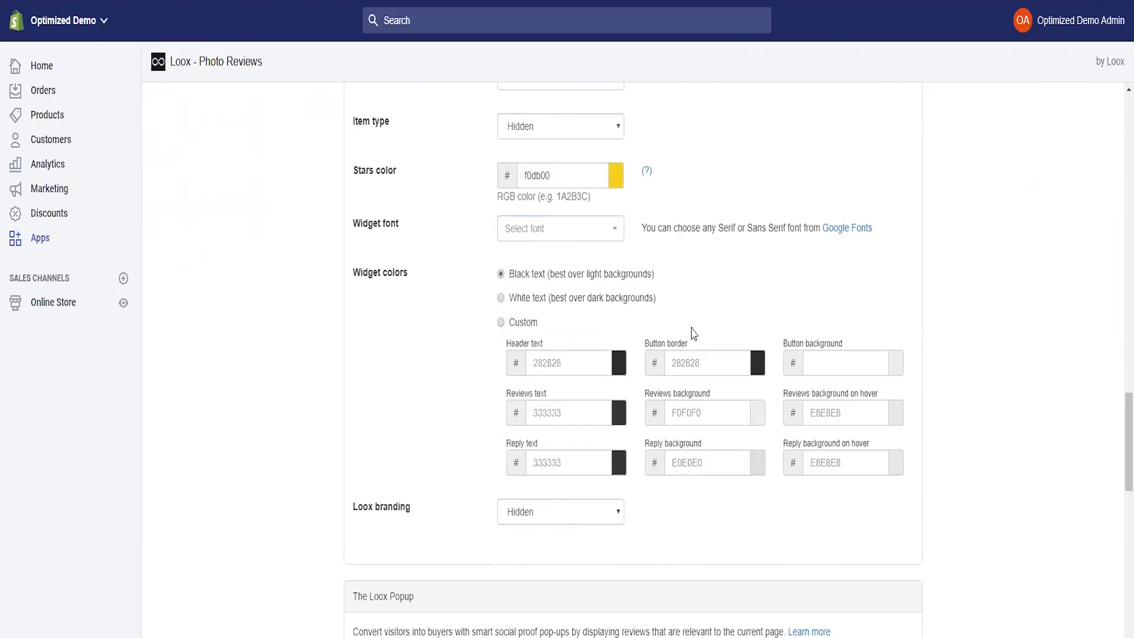
scroll(520, 417, down, 2)
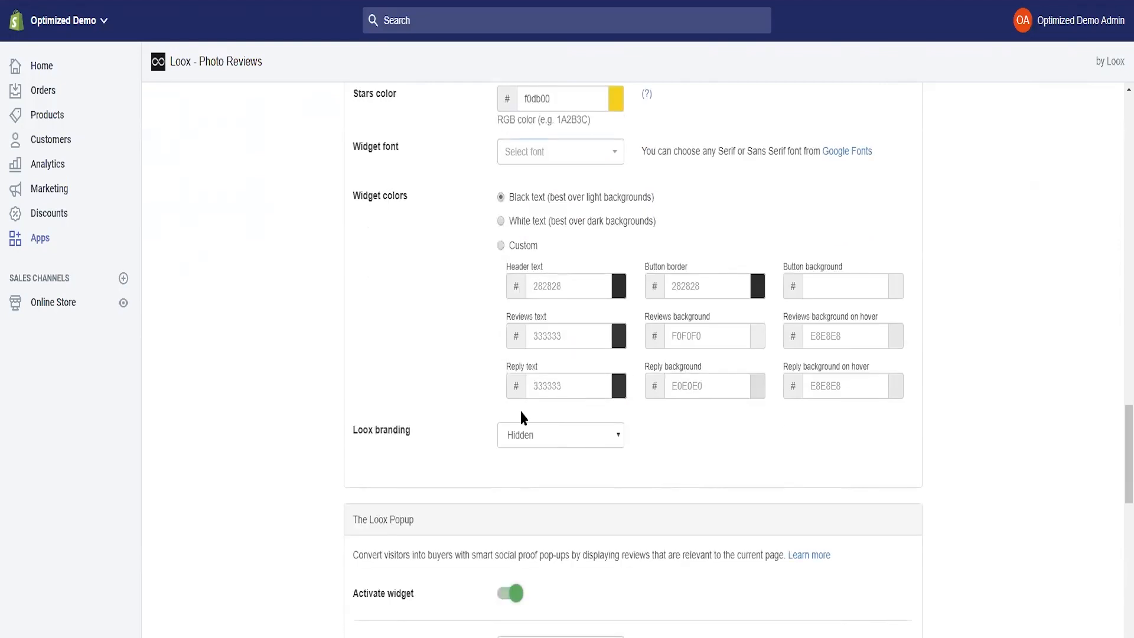
click(529, 440)
click(405, 453)
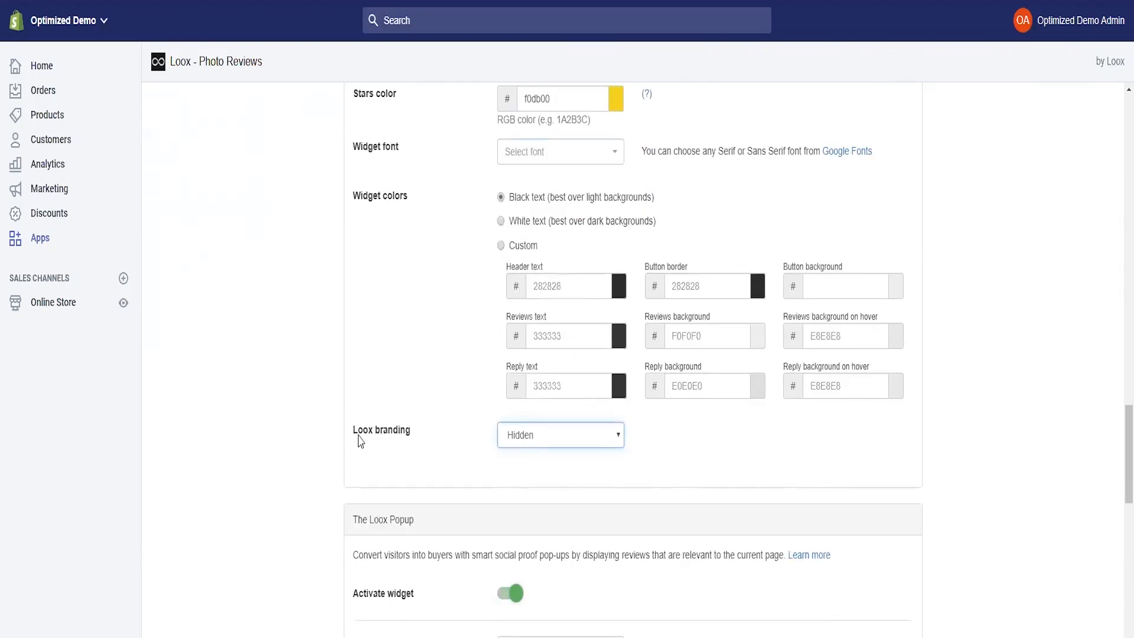
click(538, 473)
click(675, 482)
scroll(453, 381, down, 6)
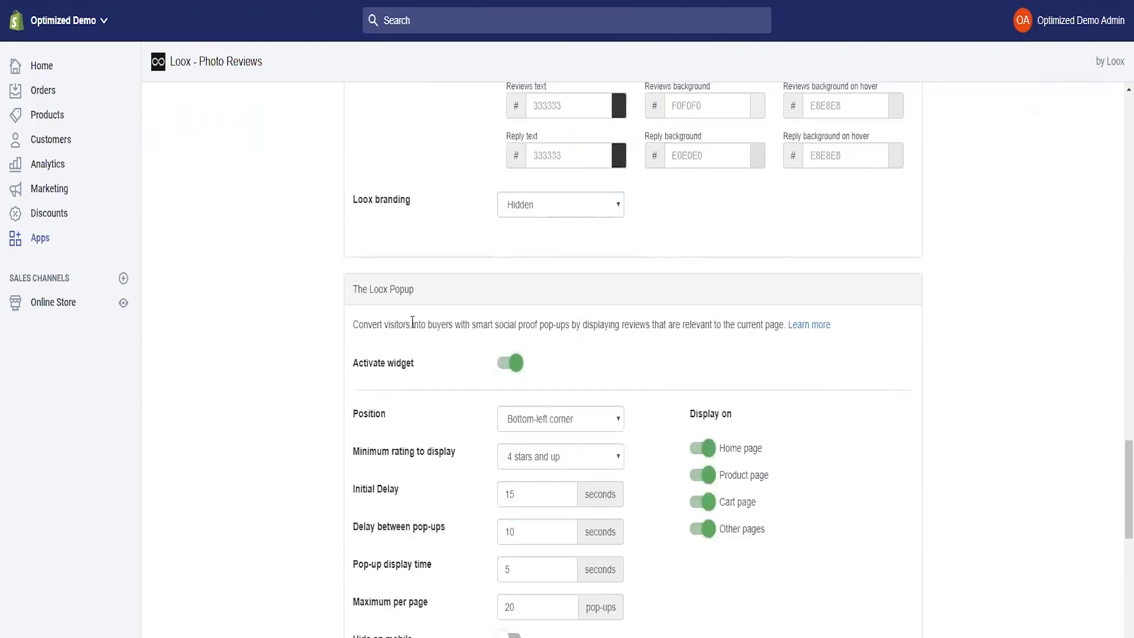
- Move the Loox popup to the bottom-right corner, keeping the minimum rating at 4 stars and up
scroll(331, 366, down, 2)
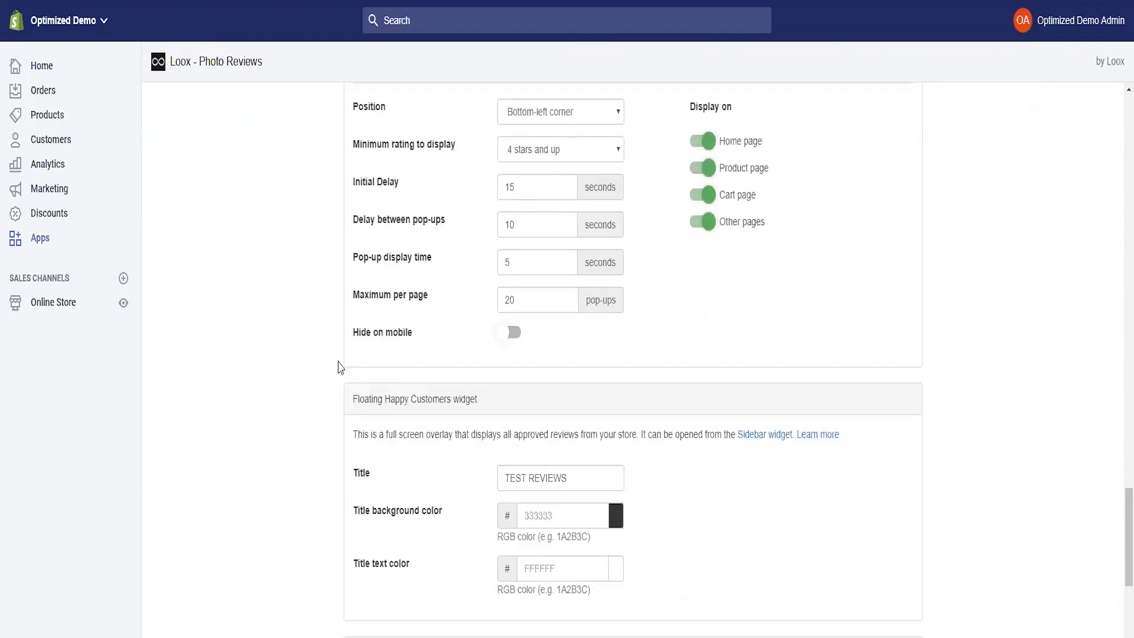
scroll(327, 361, up, 1)
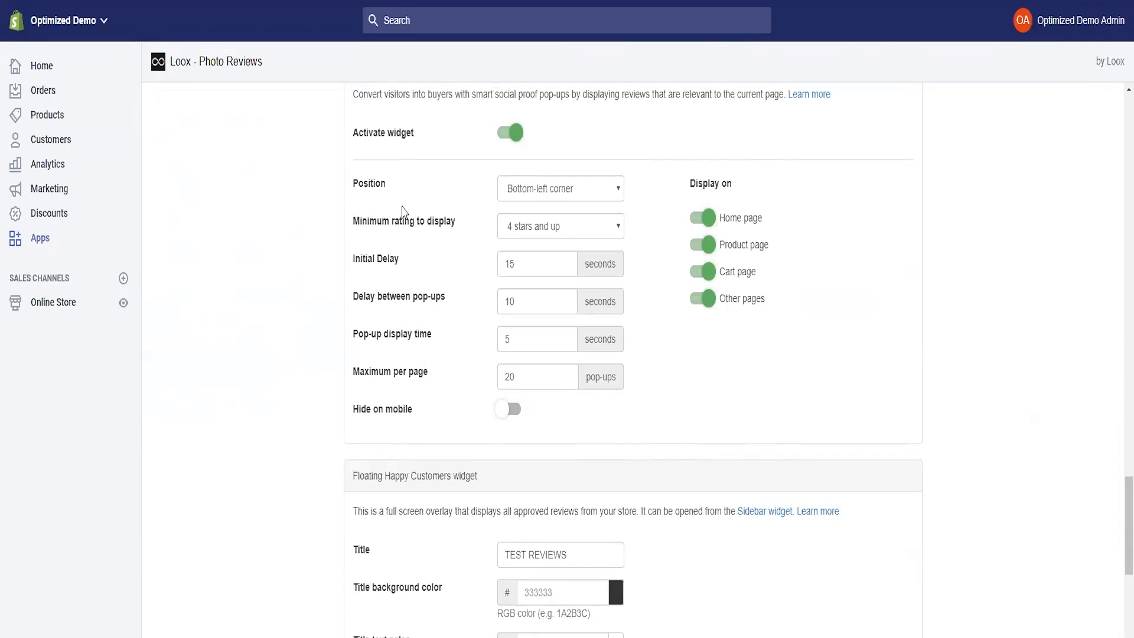
scroll(717, 286, up, 2)
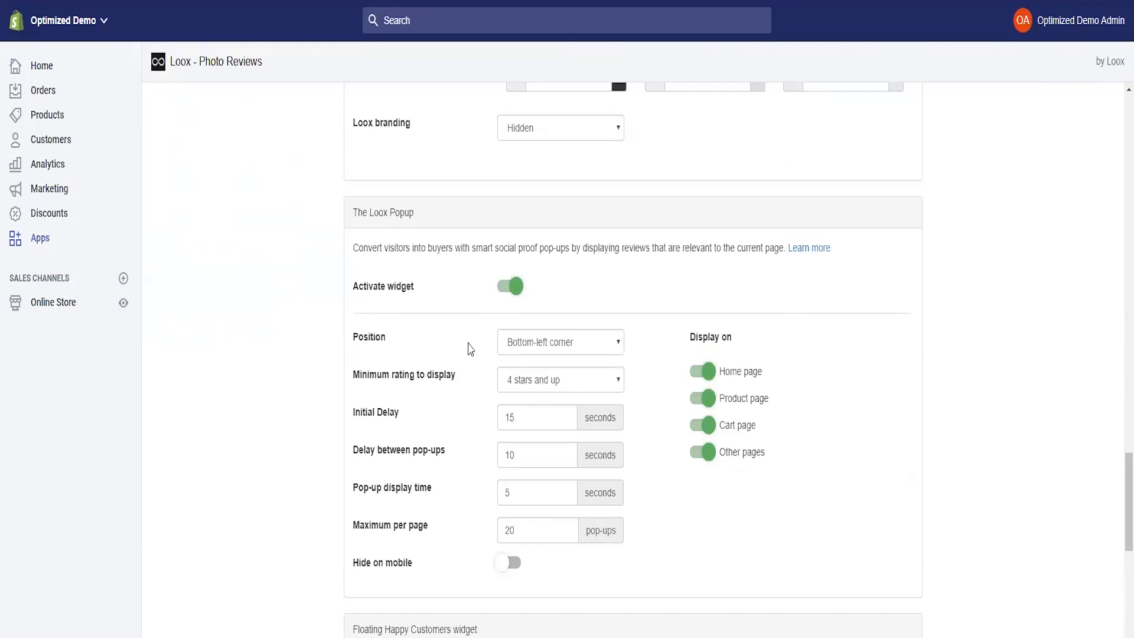
click(544, 348)
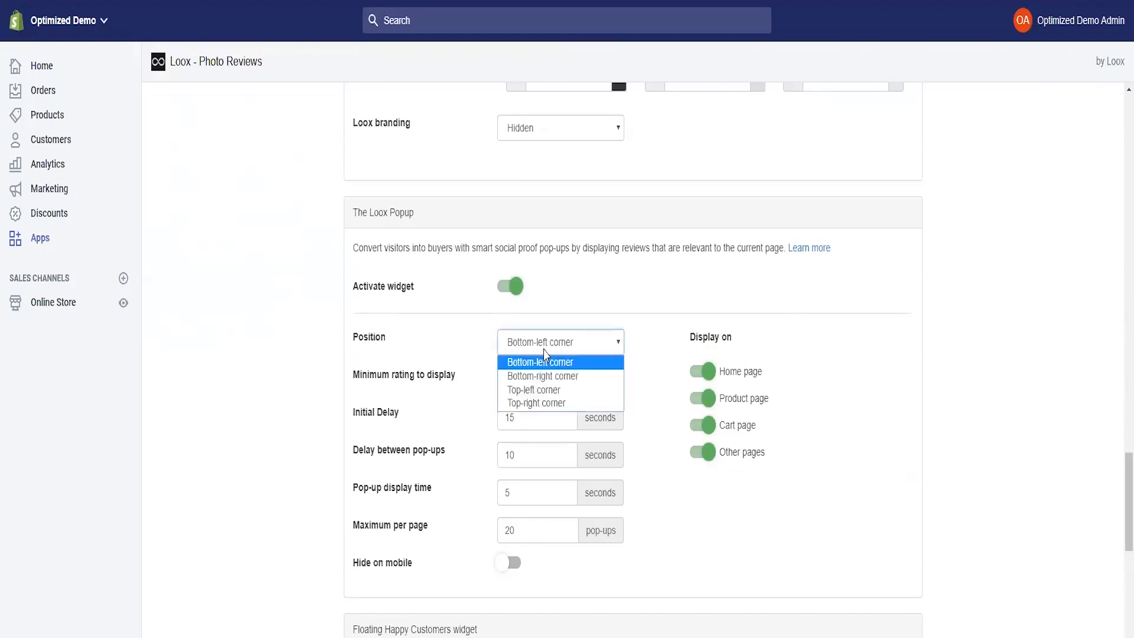
click(607, 375)
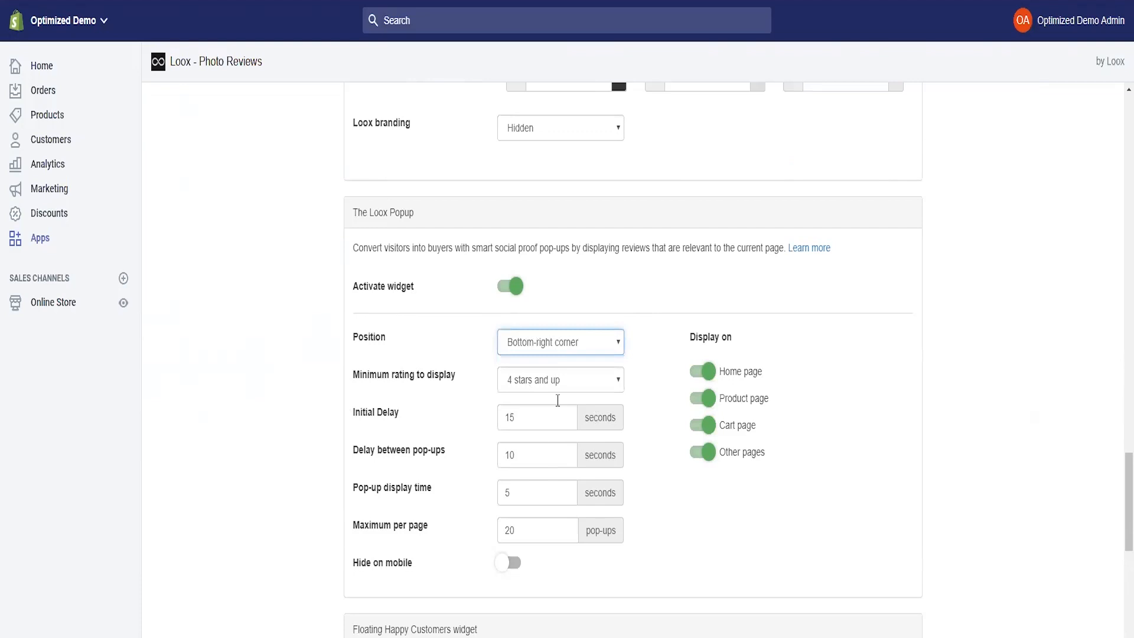
click(534, 385)
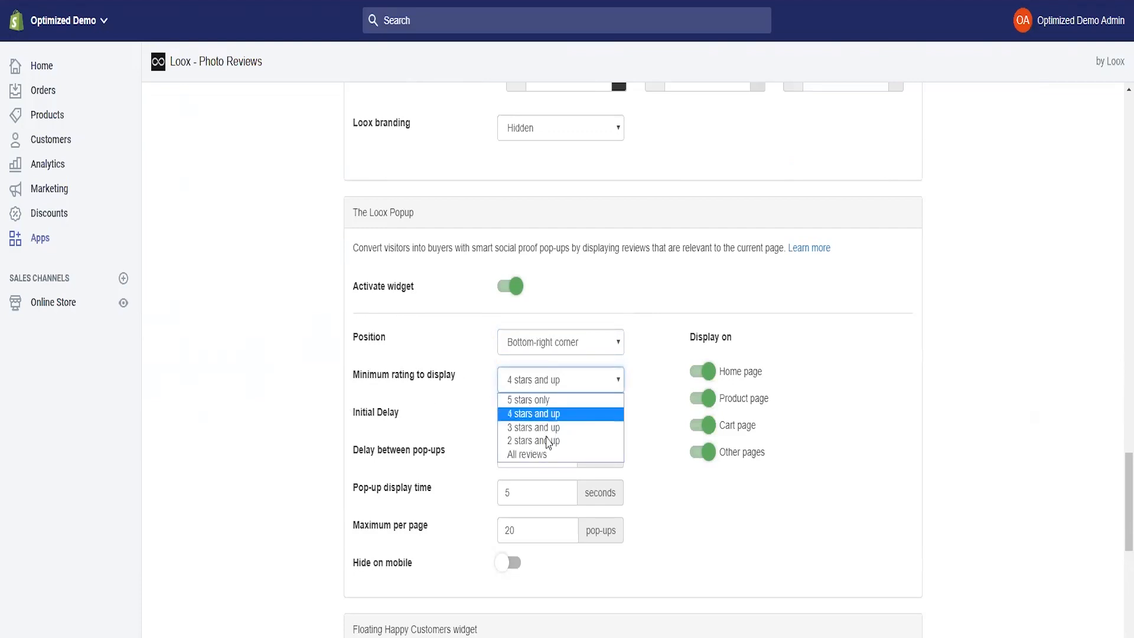
click(529, 420)
click(535, 381)
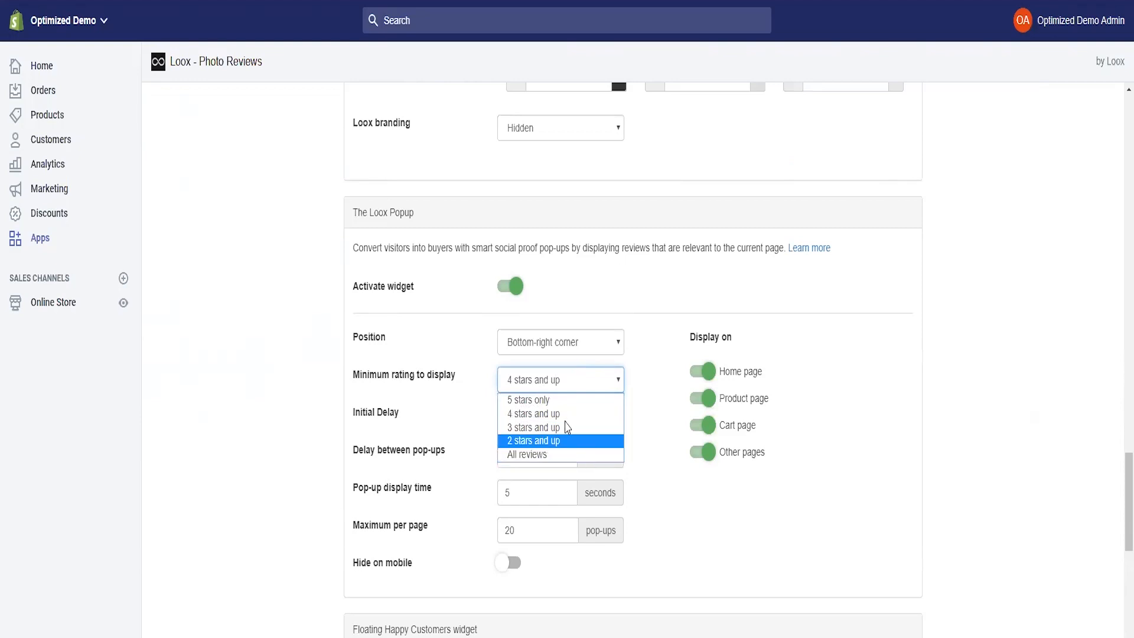
click(566, 420)
- Set the popup's initial delay to 5 seconds and hide it on mobile
key(Tab)
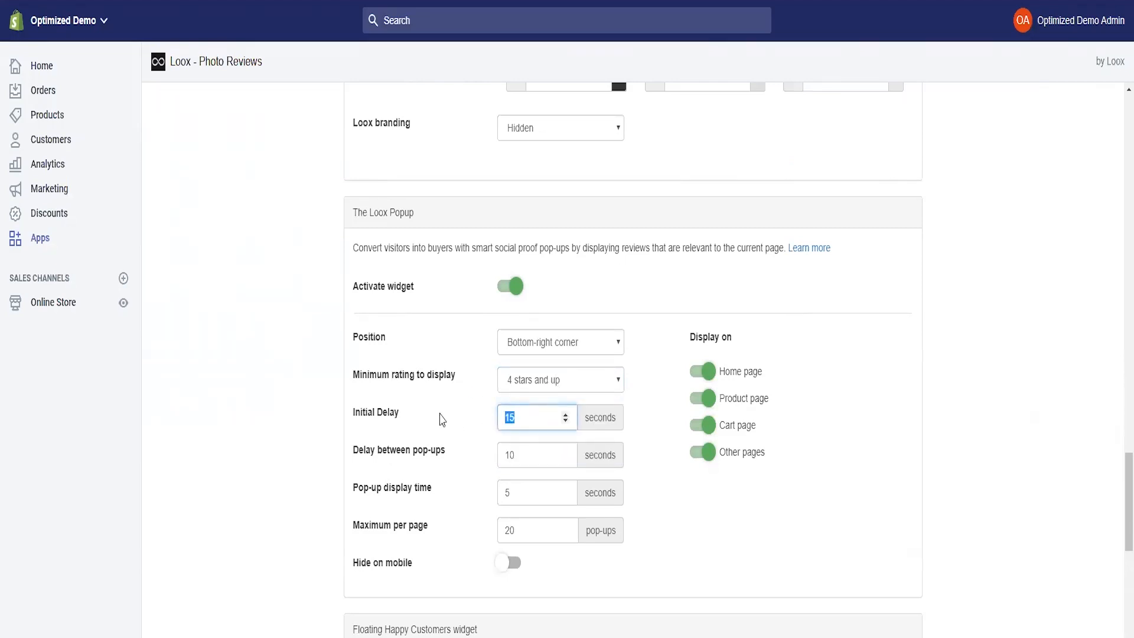
text(5)
click(604, 521)
double_click(519, 451)
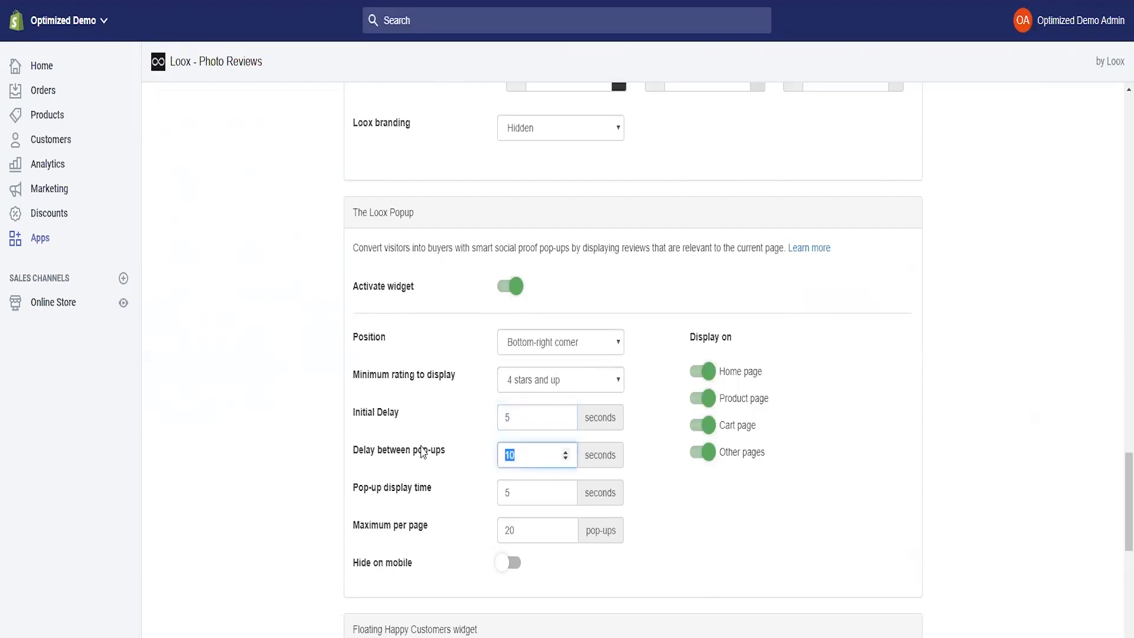
double_click(511, 491)
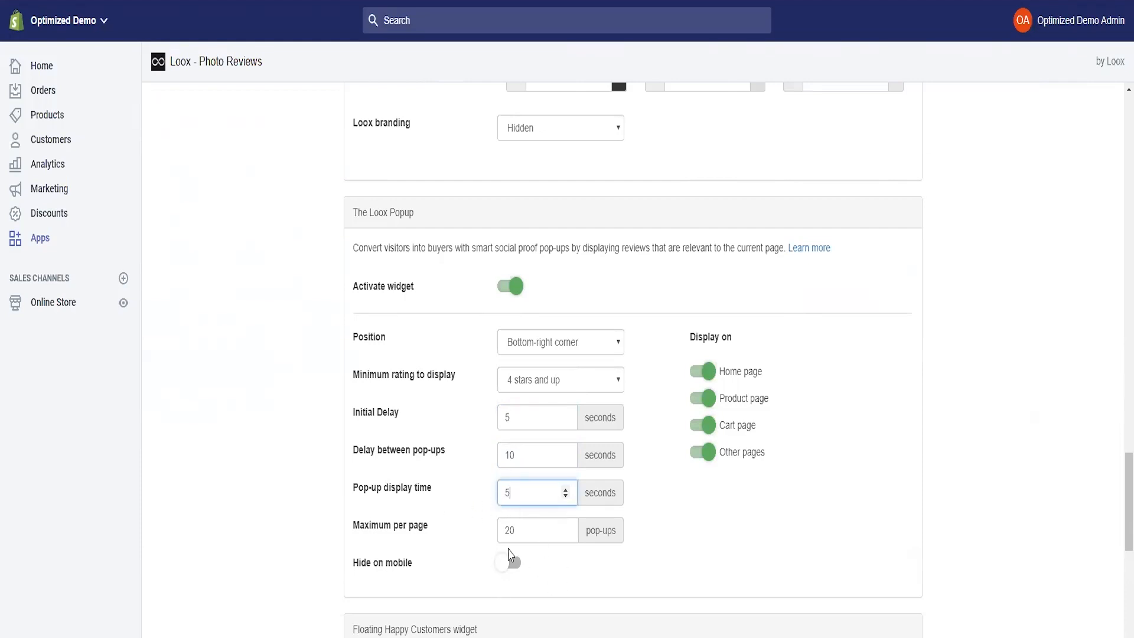
drag(519, 530, 469, 527)
click(713, 545)
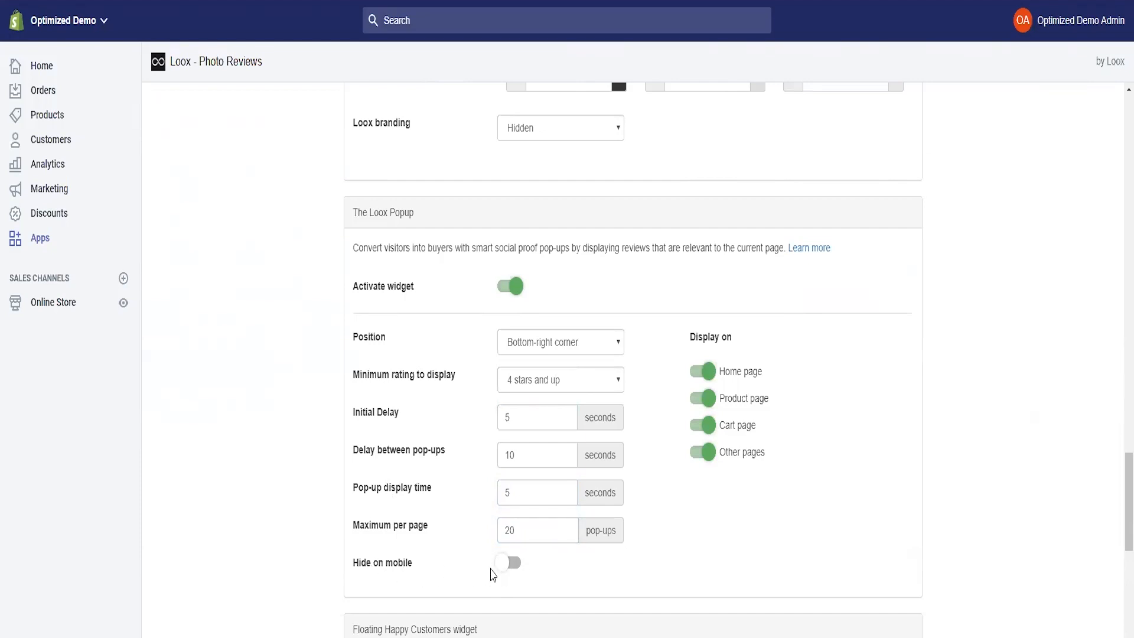
click(502, 572)
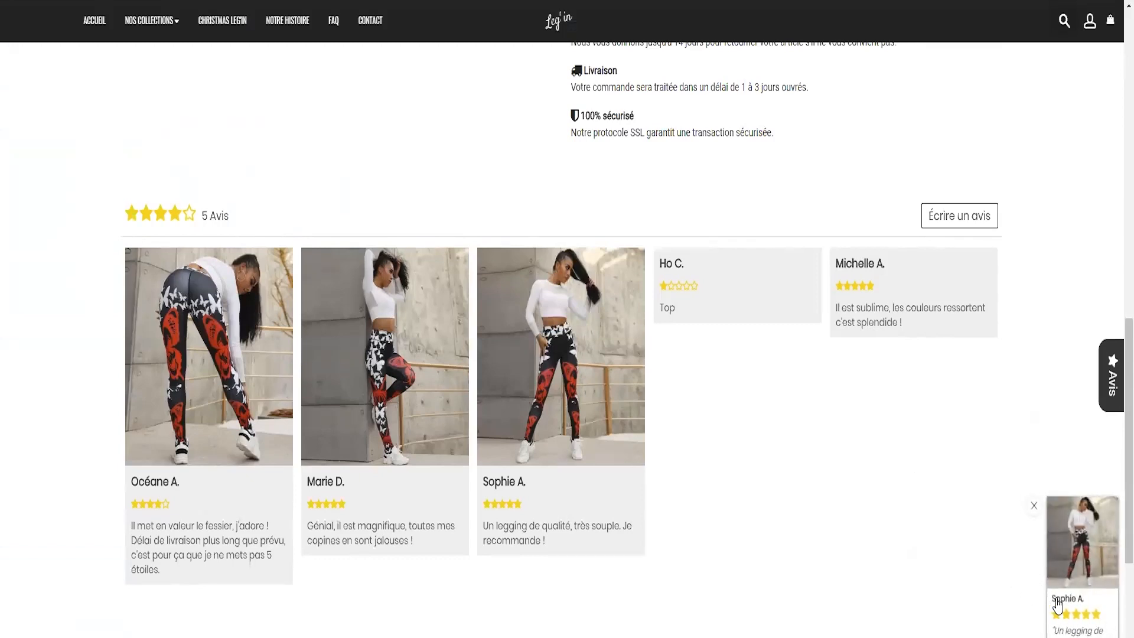
- Add the size S Butterfly Legging to the cart and dismiss the Nouvelle collection comics popup
scroll(903, 535, up, 10)
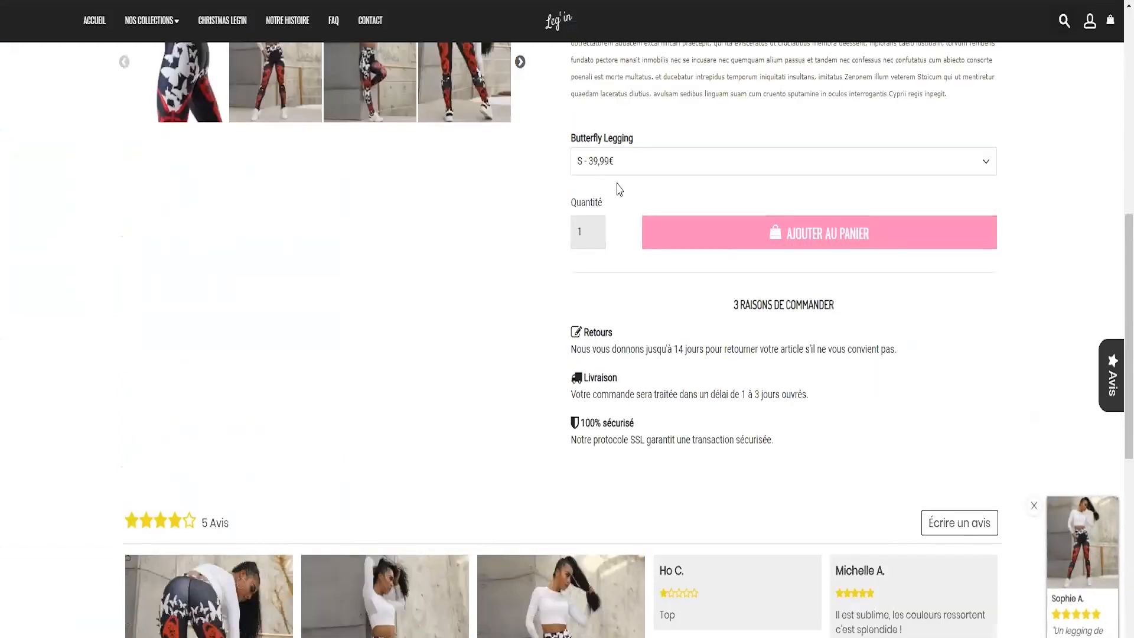
scroll(869, 570, up, 5)
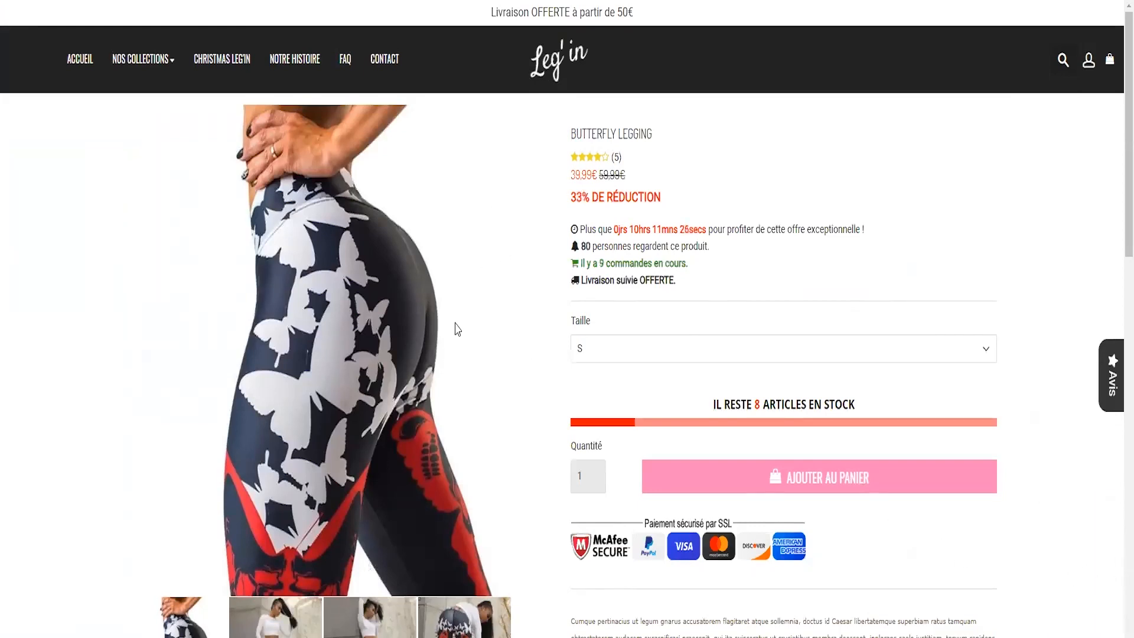
scroll(409, 303, down, 3)
click(783, 323)
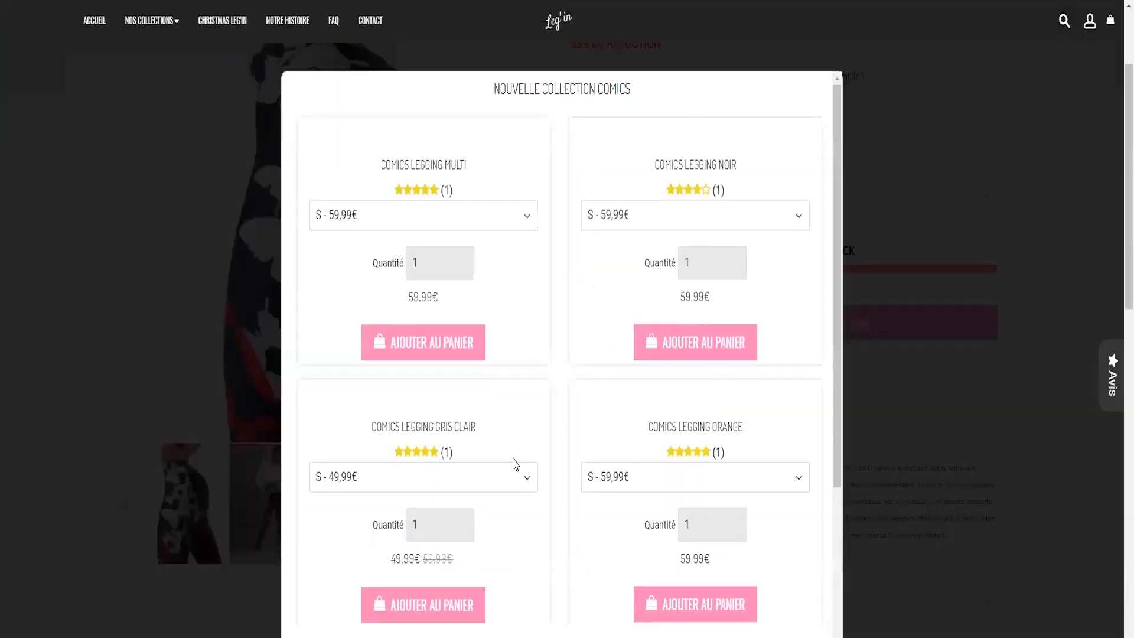
scroll(540, 506, down, 3)
scroll(541, 506, up, 5)
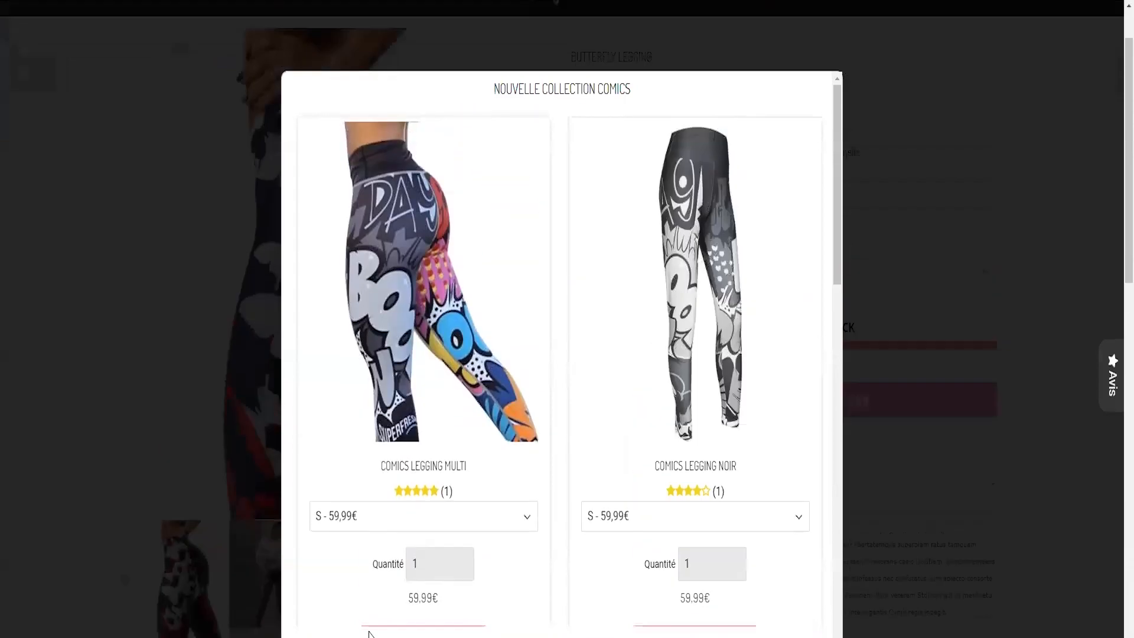
click(260, 567)
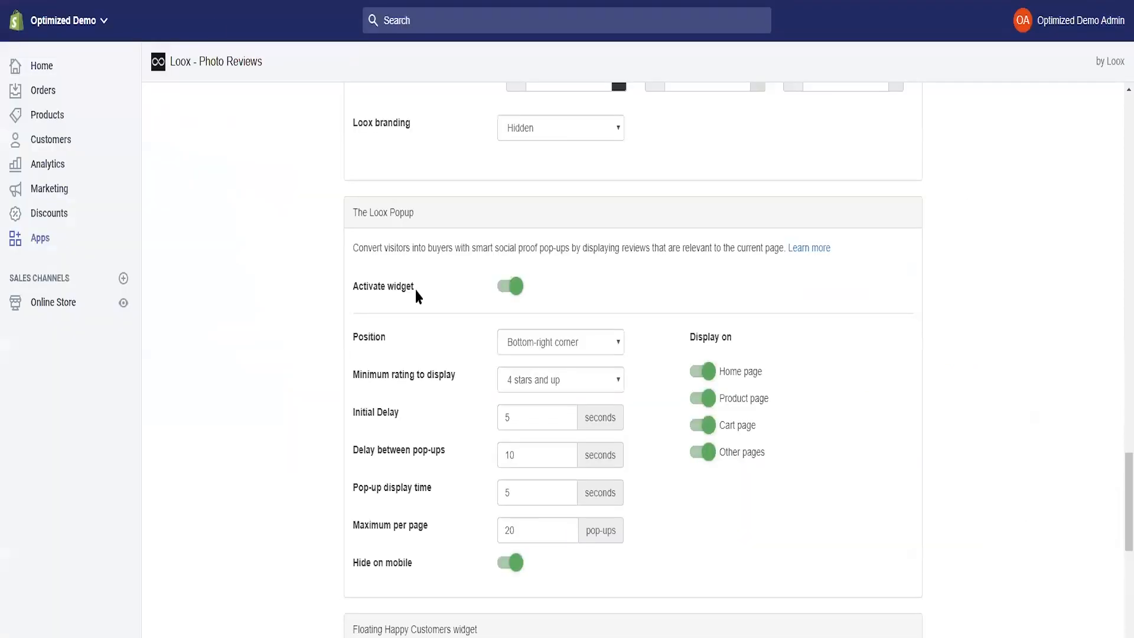
scroll(414, 287, down, 6)
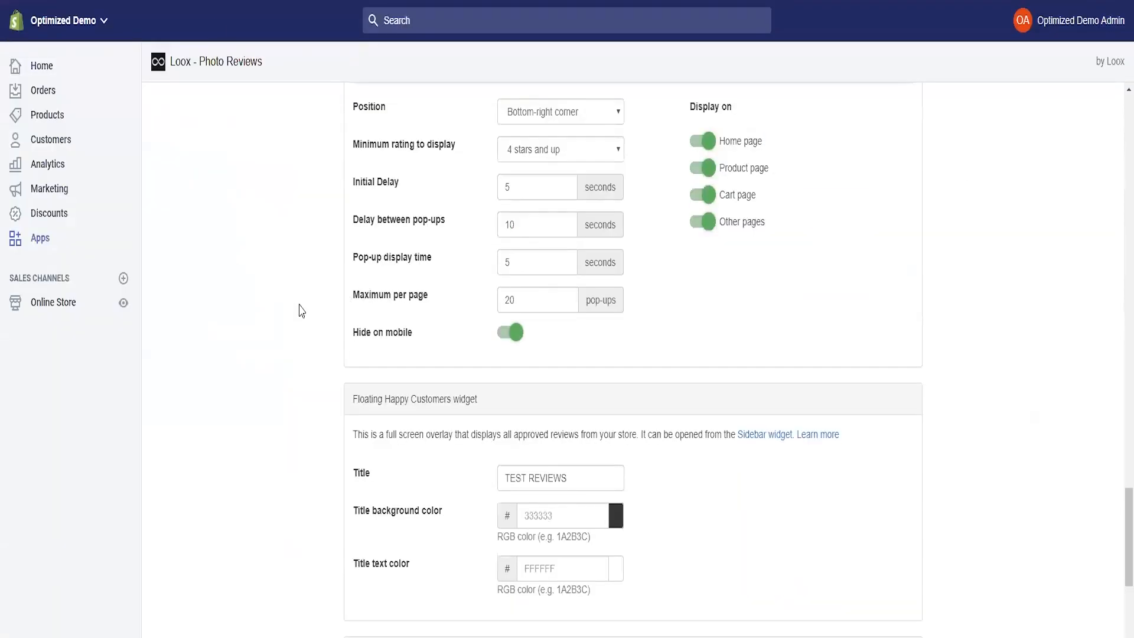
scroll(281, 295, down, 1)
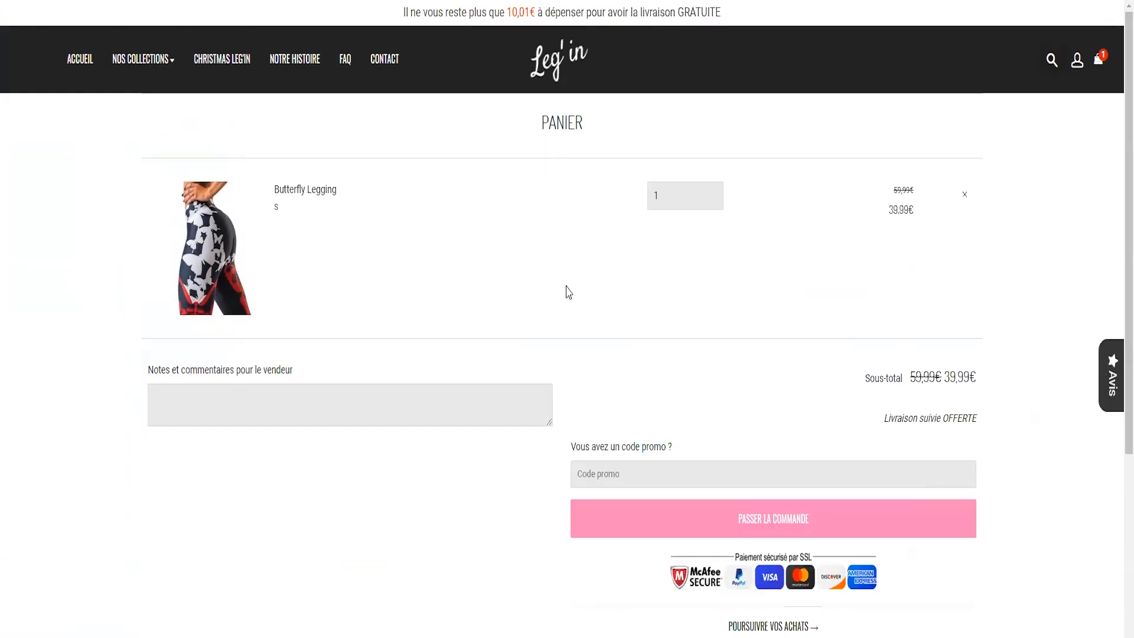
click(1112, 381)
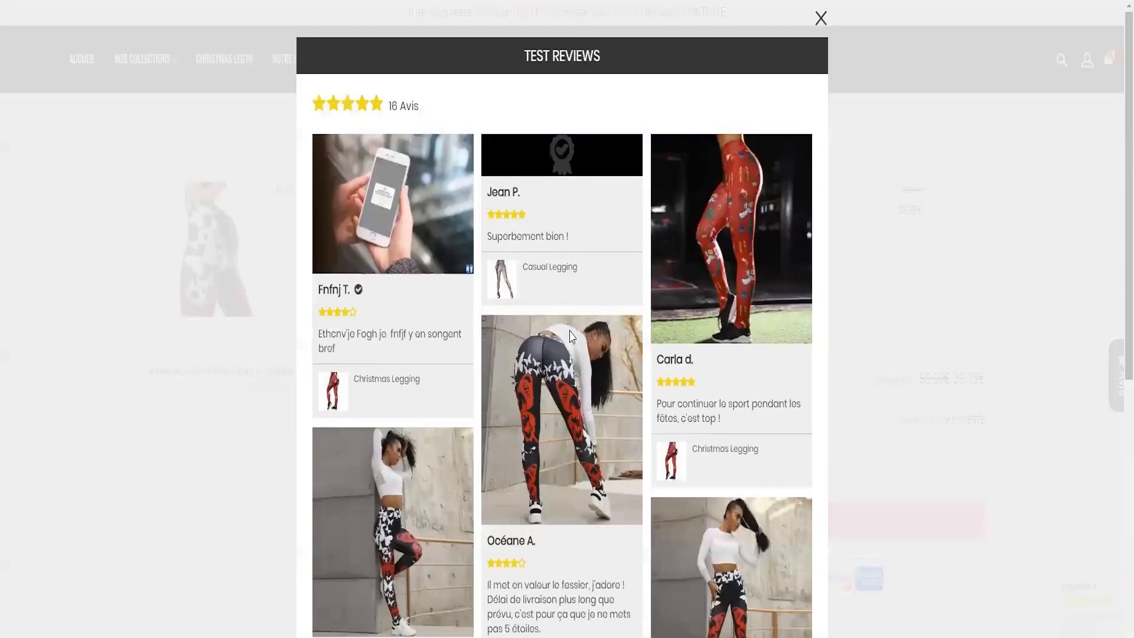
scroll(420, 405, down, 10)
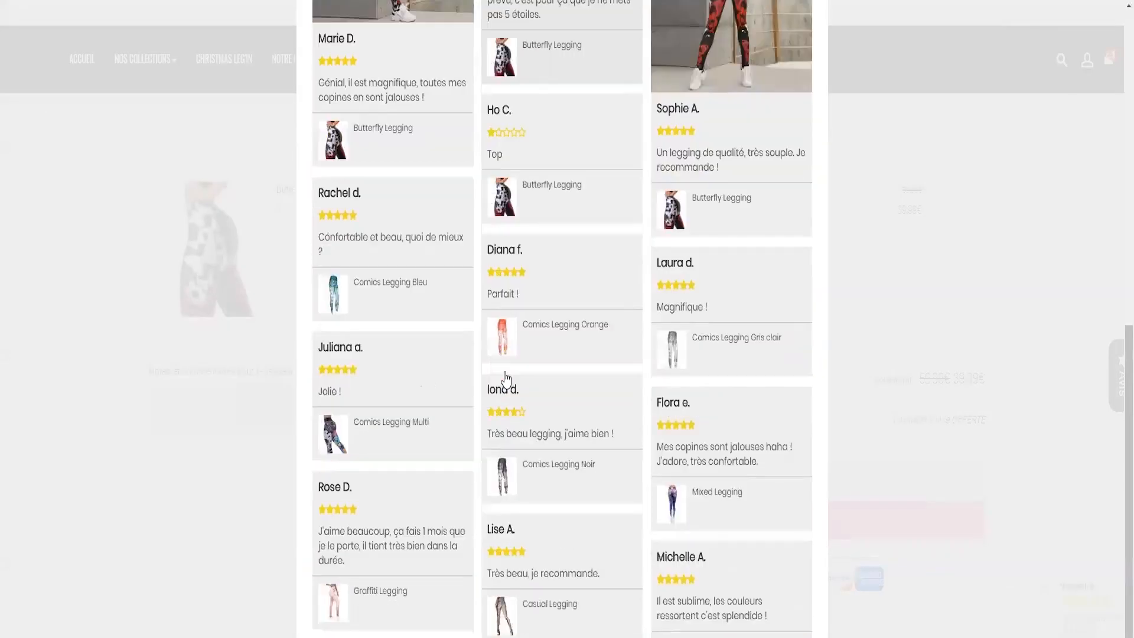
scroll(508, 392, up, 6)
scroll(508, 392, up, 4)
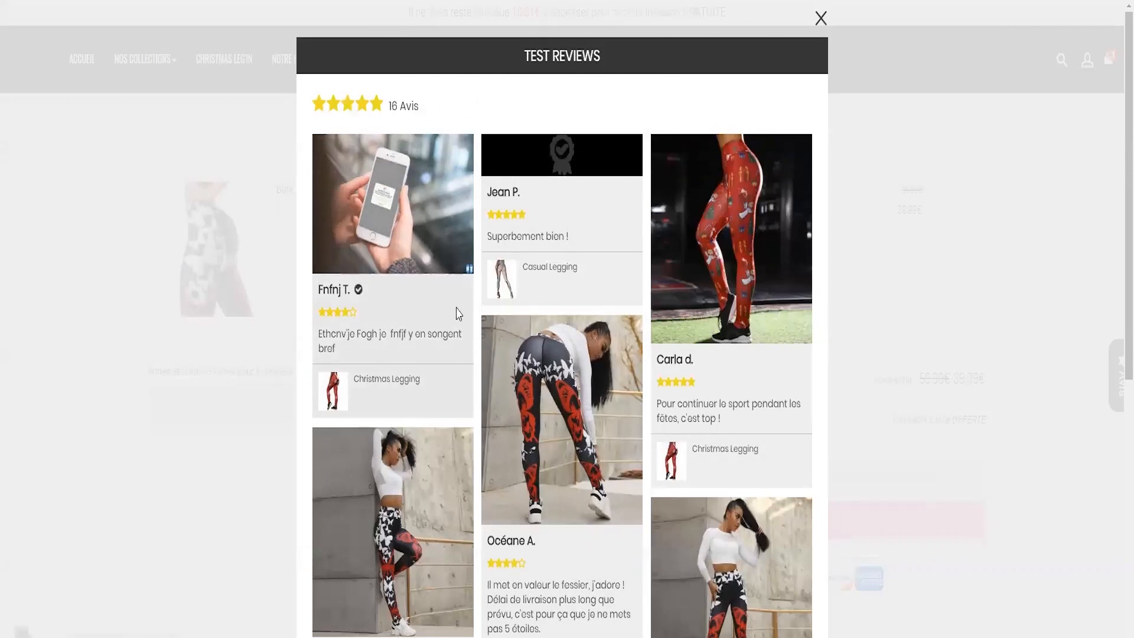
click(820, 18)
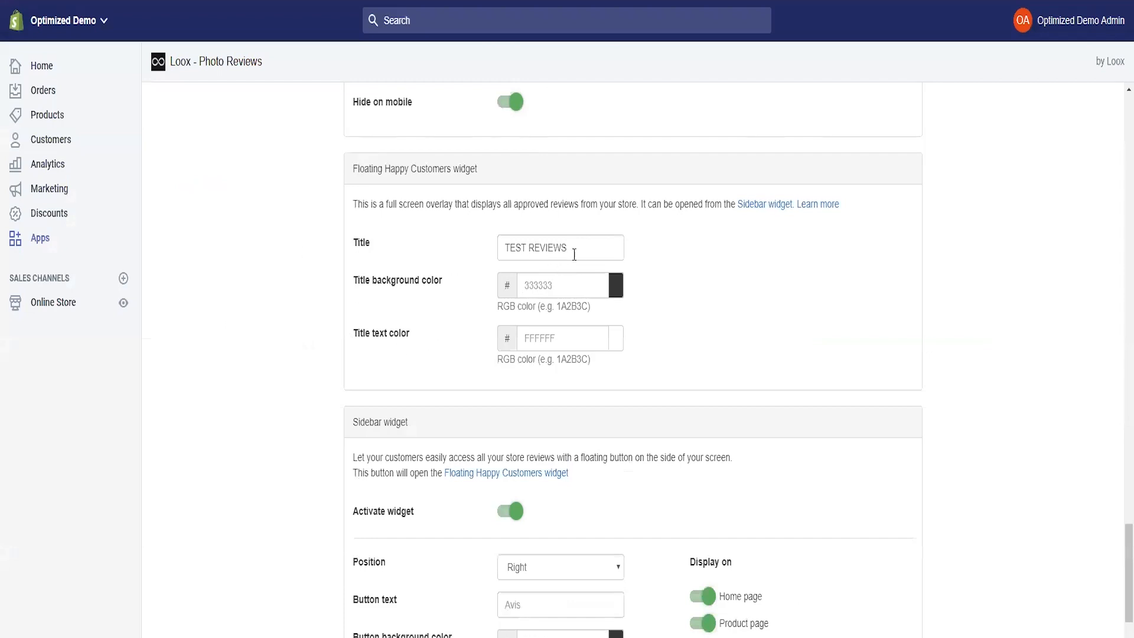
drag(574, 254, 425, 248)
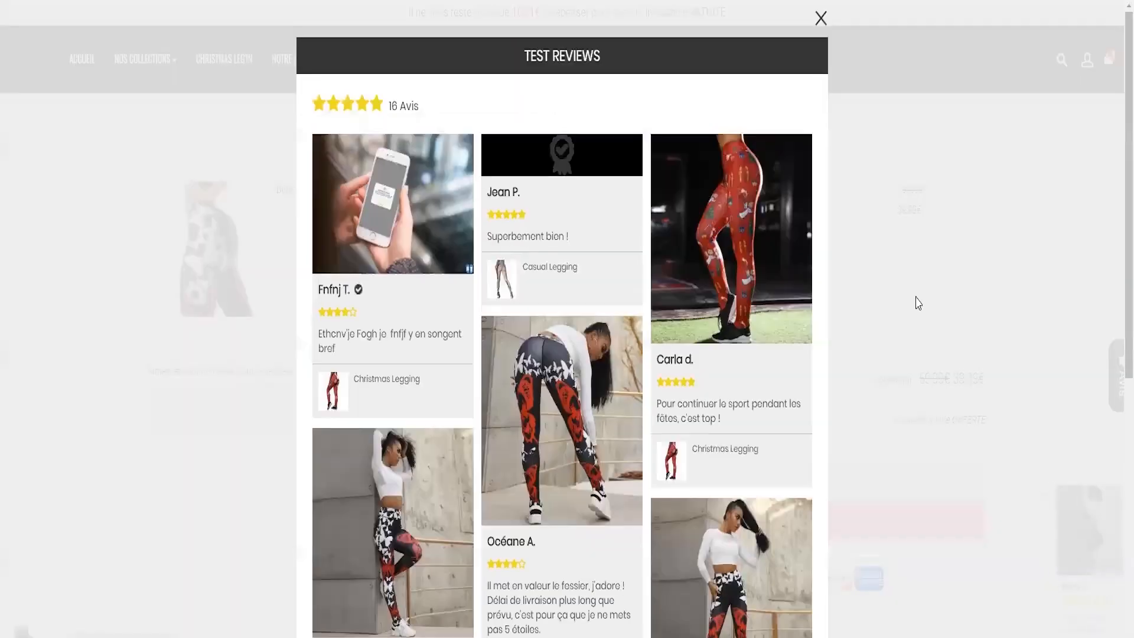
drag(519, 53, 652, 63)
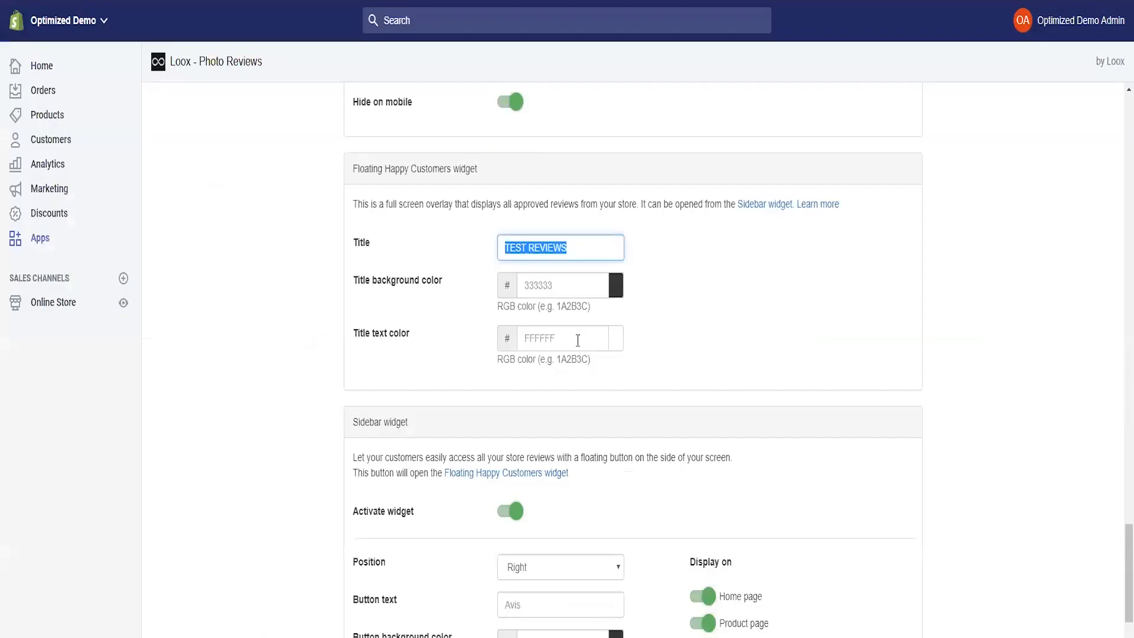
scroll(311, 307, down, 3)
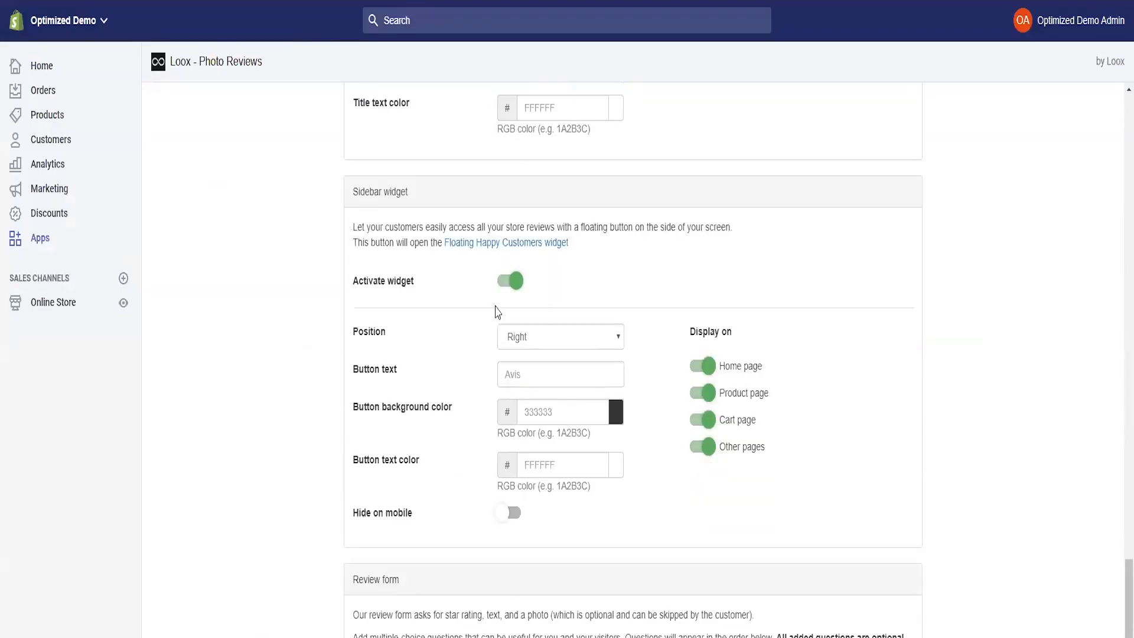
click(511, 283)
click(511, 282)
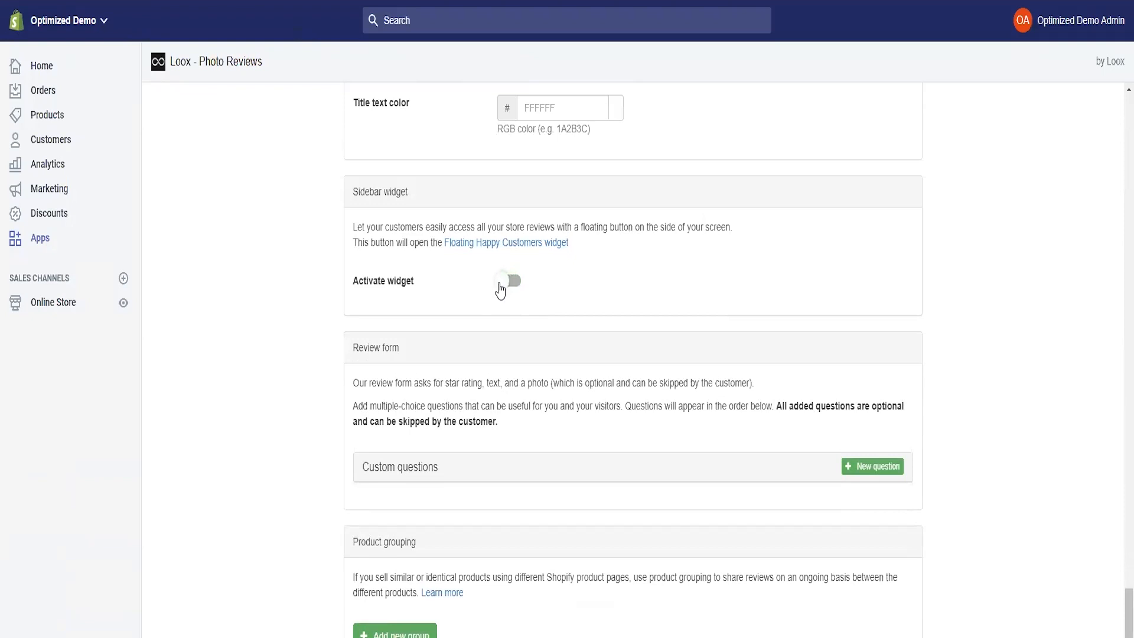
click(510, 337)
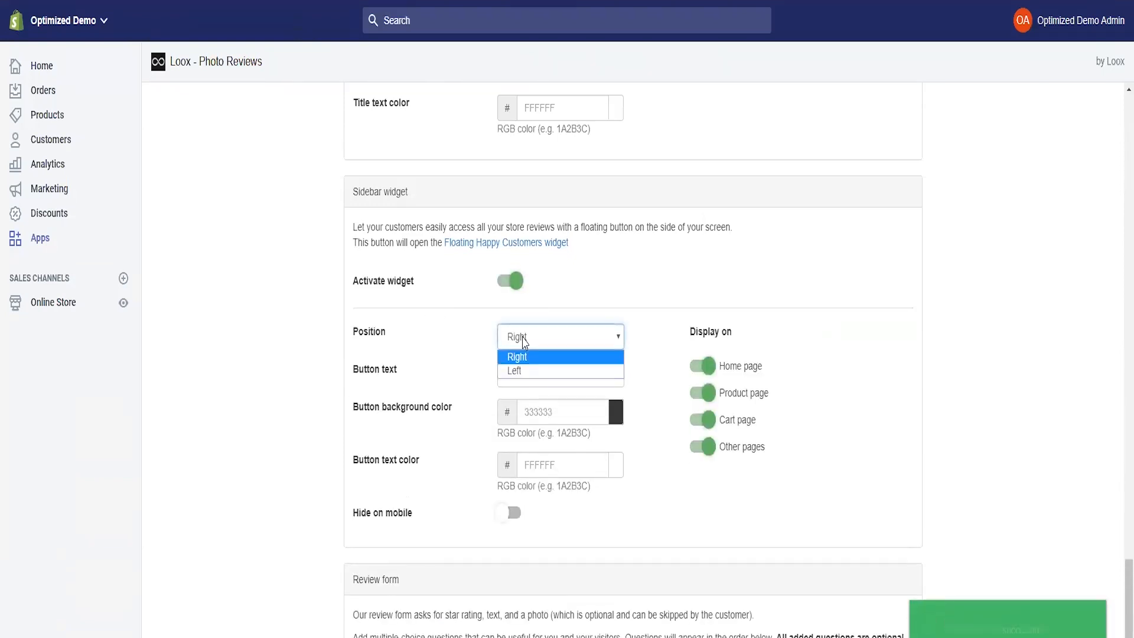
click(515, 355)
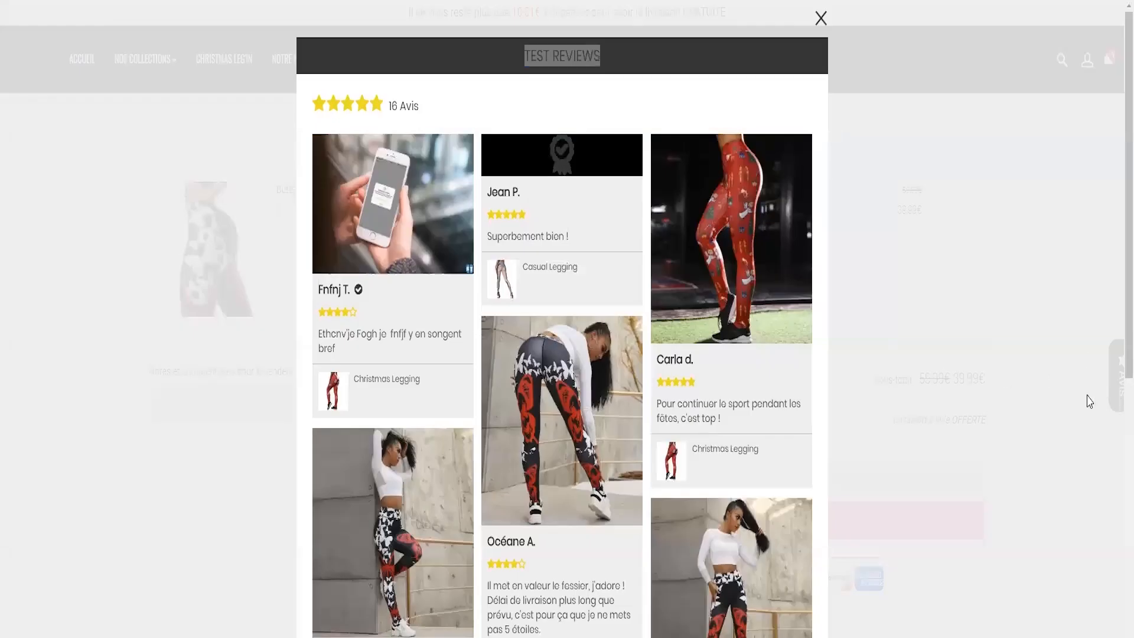
click(817, 20)
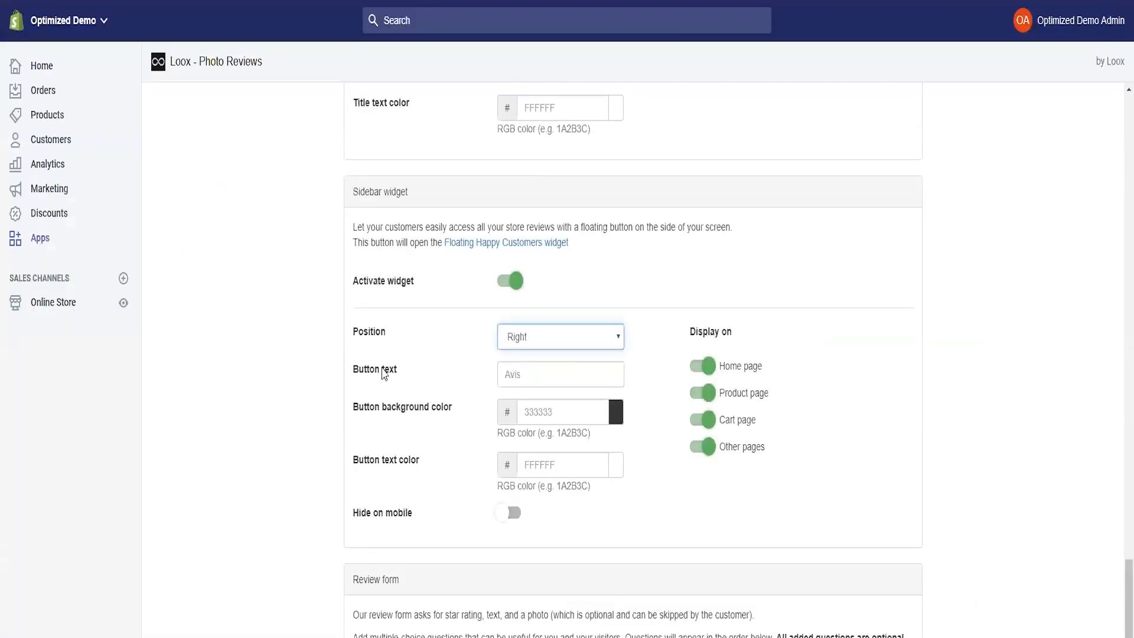
scroll(478, 210, down, 4)
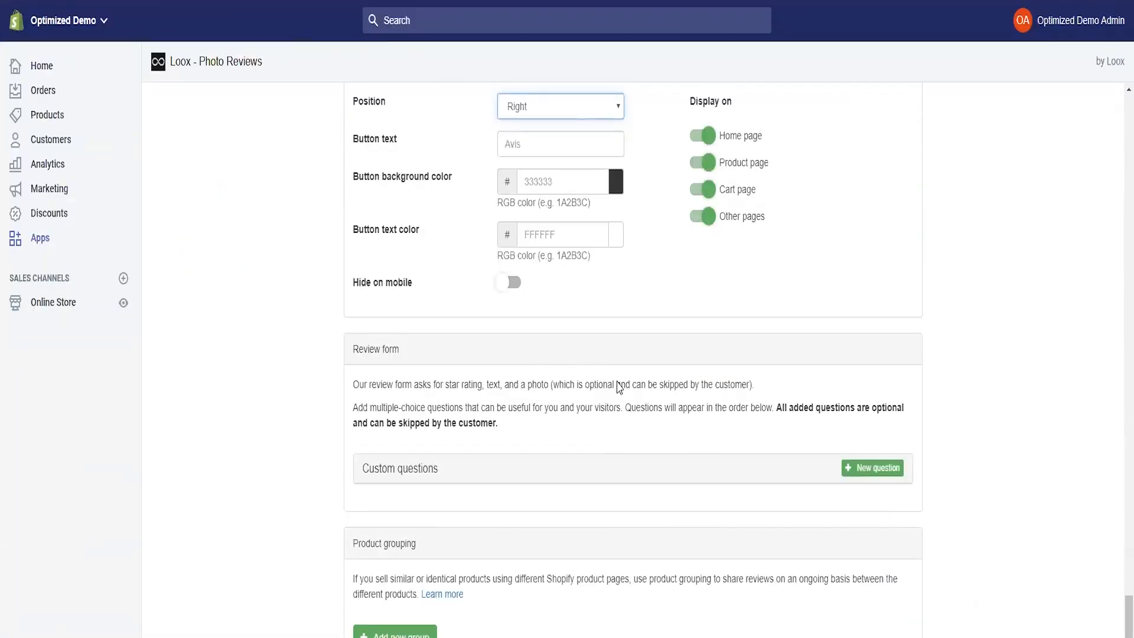
scroll(618, 387, down, 1)
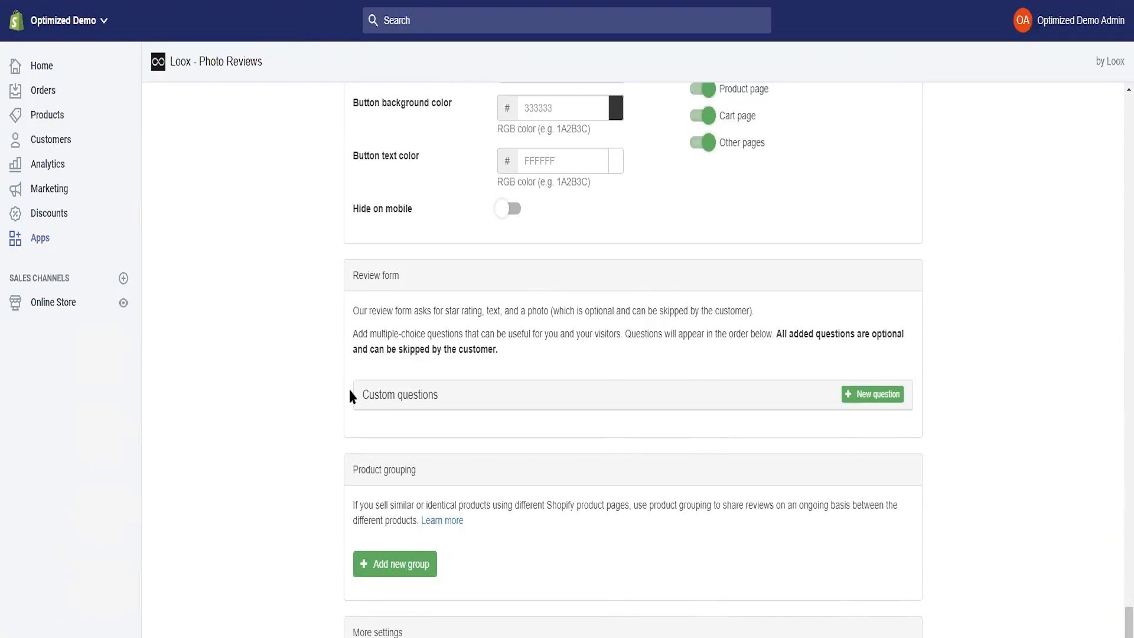
click(873, 405)
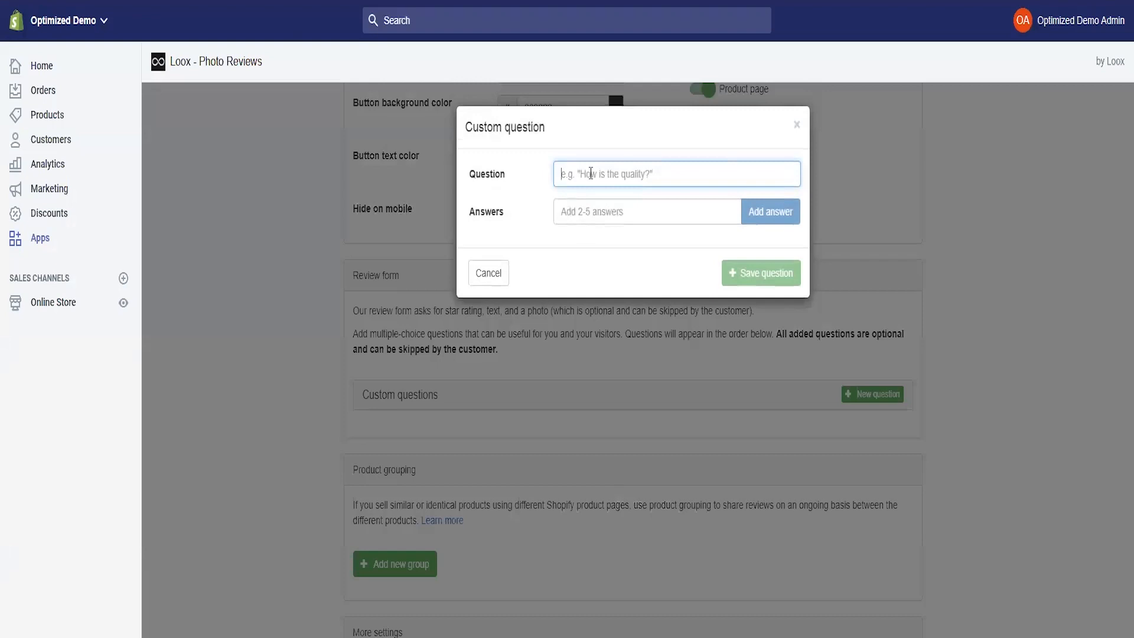
- Enter the new question text 'Comment jugez vous la qualité du produit'
text(Etes vou)
key(ctrl+a)
text(Coment)
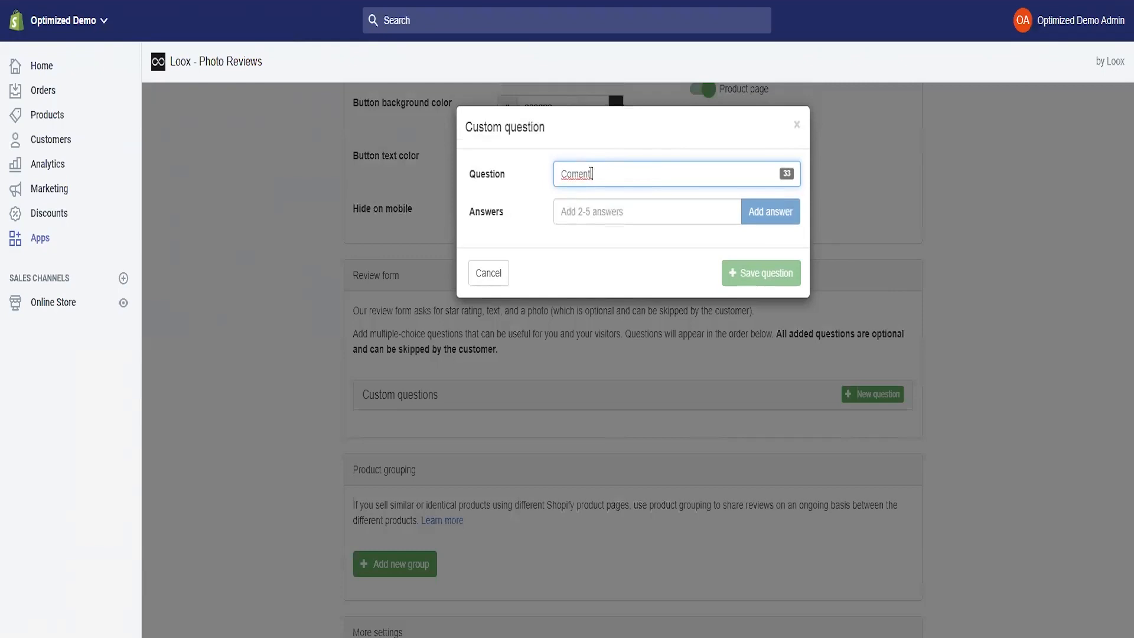
text( hju)
text( jugez vous la qualité du produit)
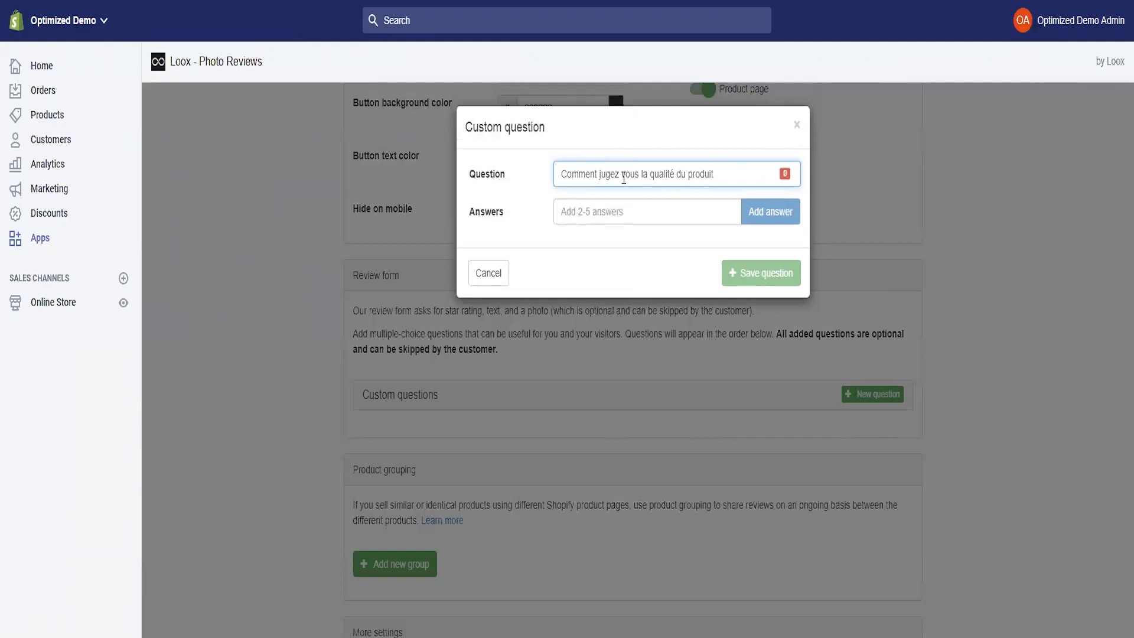
- Add the answers Bon, Mauvais and Excellente, then save the question
click(633, 217)
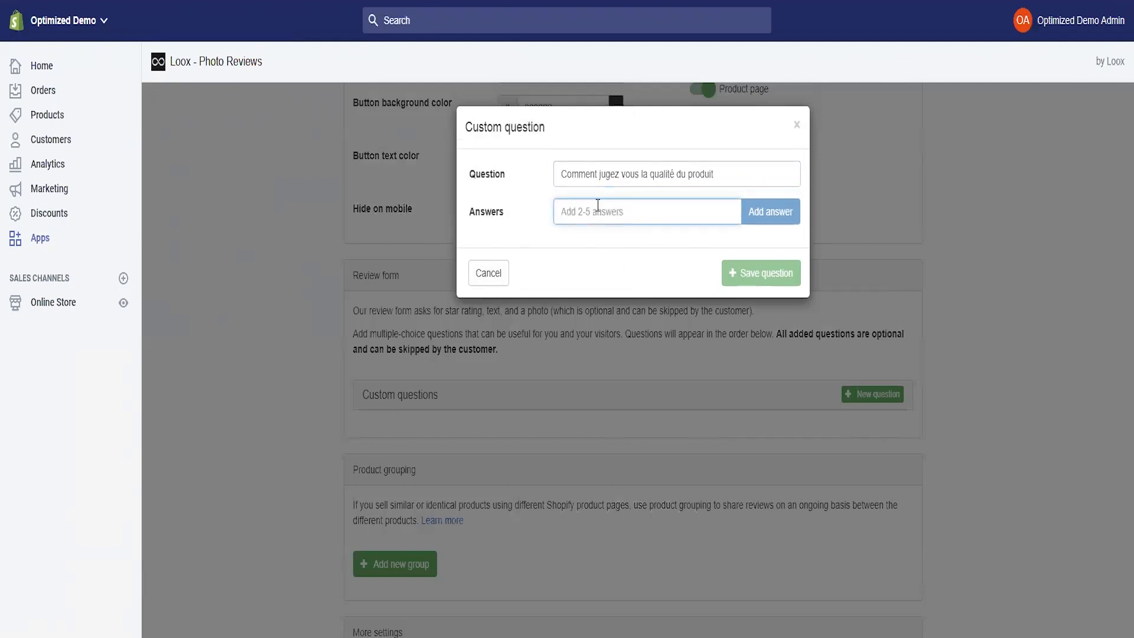
text(Bon)
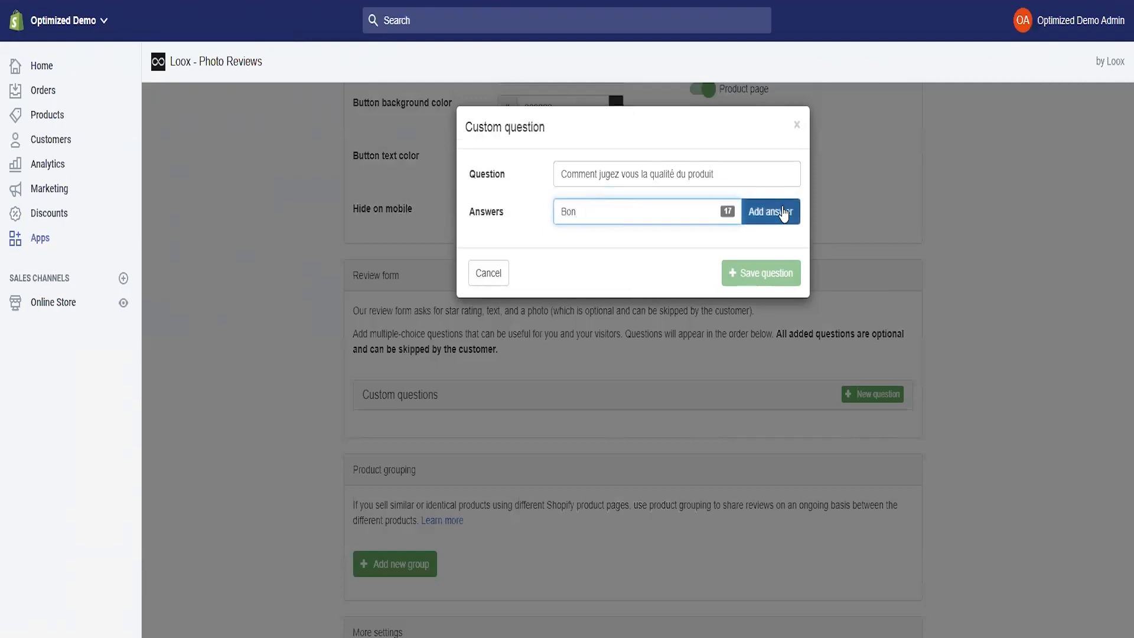
click(781, 214)
click(609, 259)
text(Mauvais)
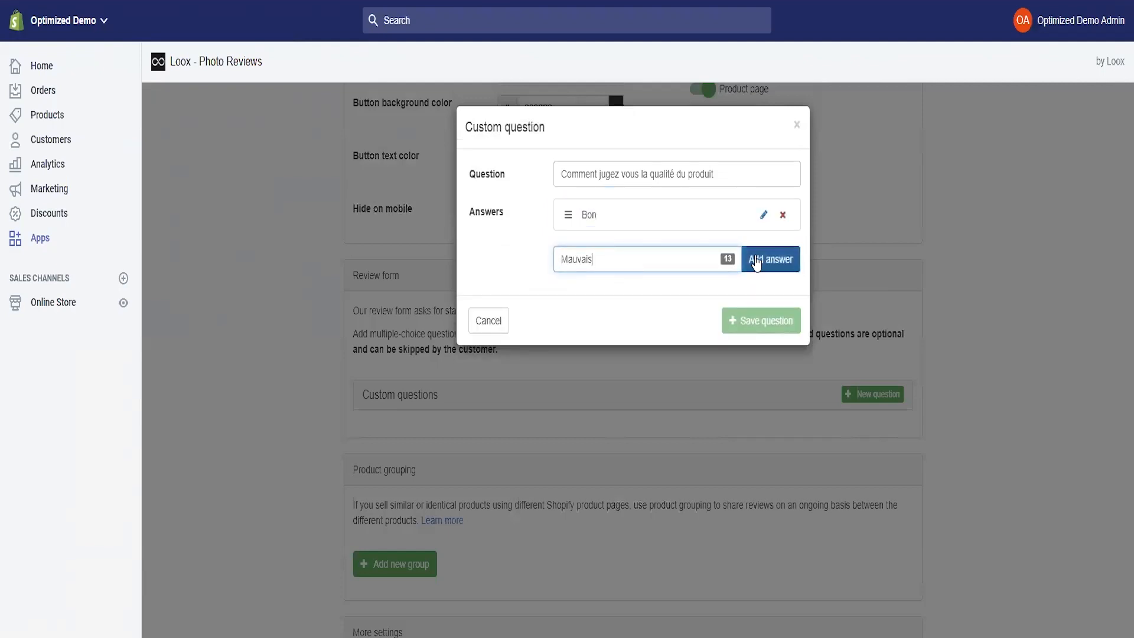
click(759, 260)
click(580, 284)
text(Excellente)
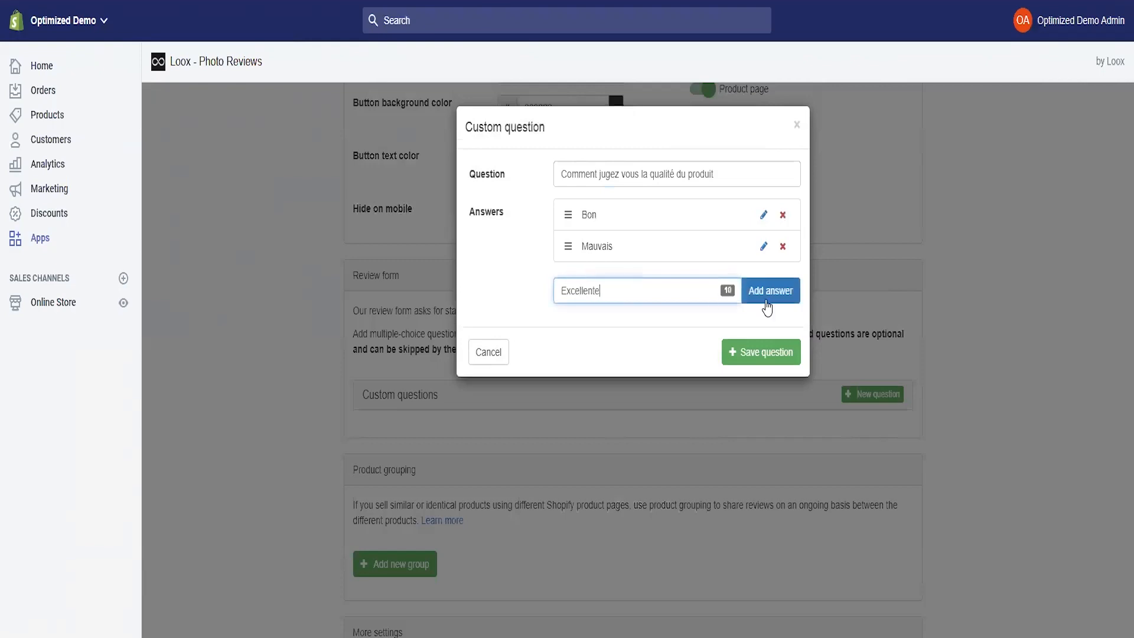
click(767, 301)
click(763, 385)
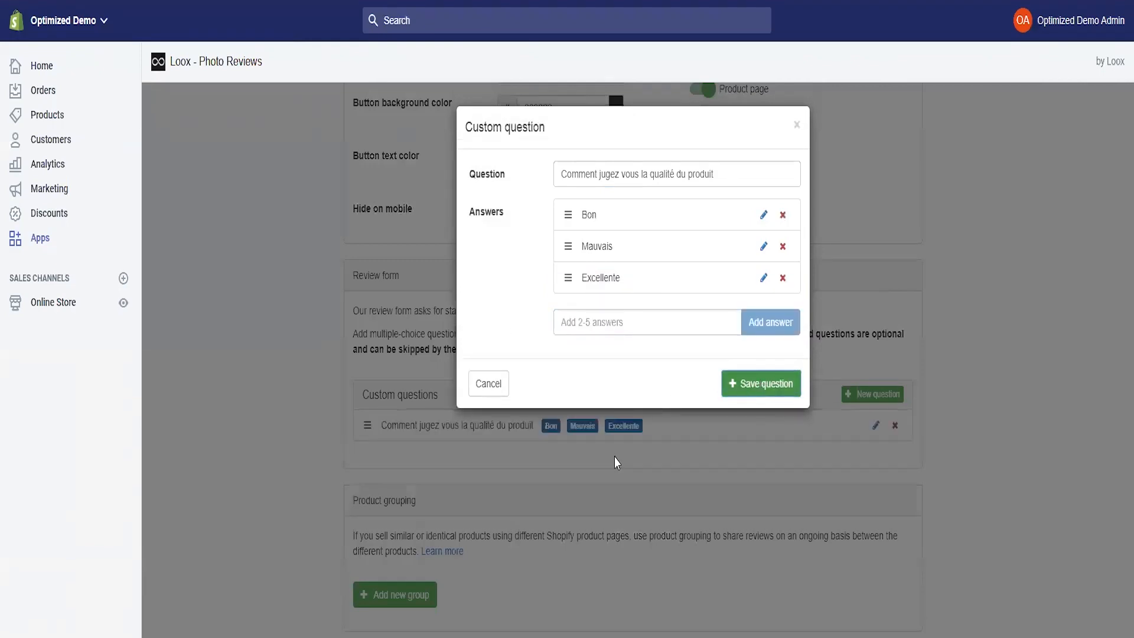
scroll(616, 440, up, 1)
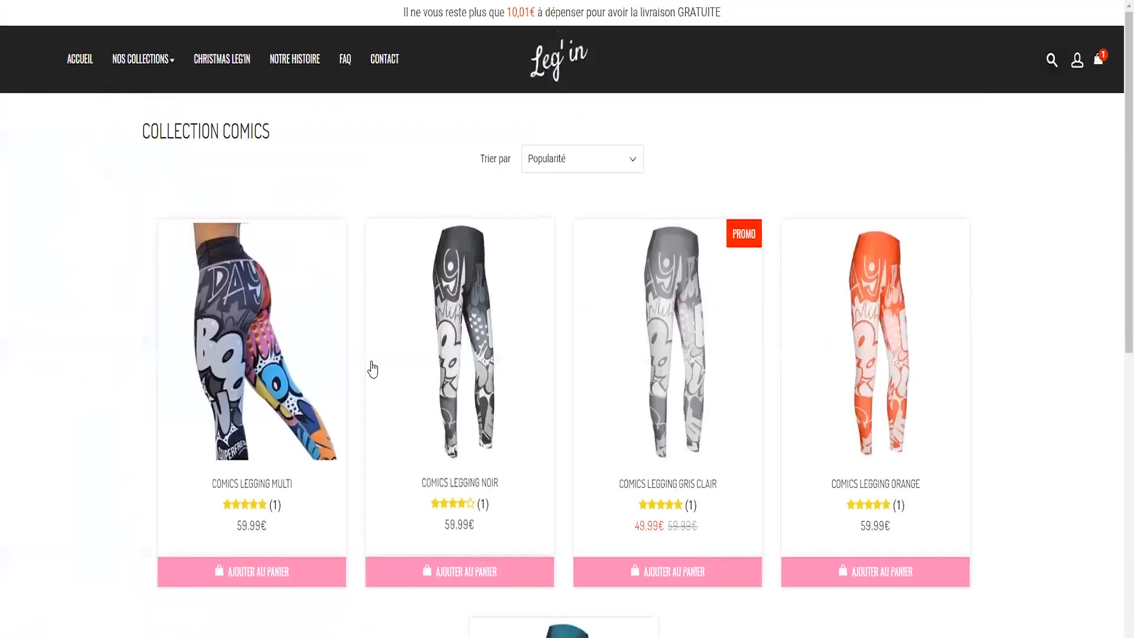
- Start a review on the Leg'in product page and rate it five stars, Parfait !
scroll(329, 354, down, 8)
scroll(499, 384, up, 8)
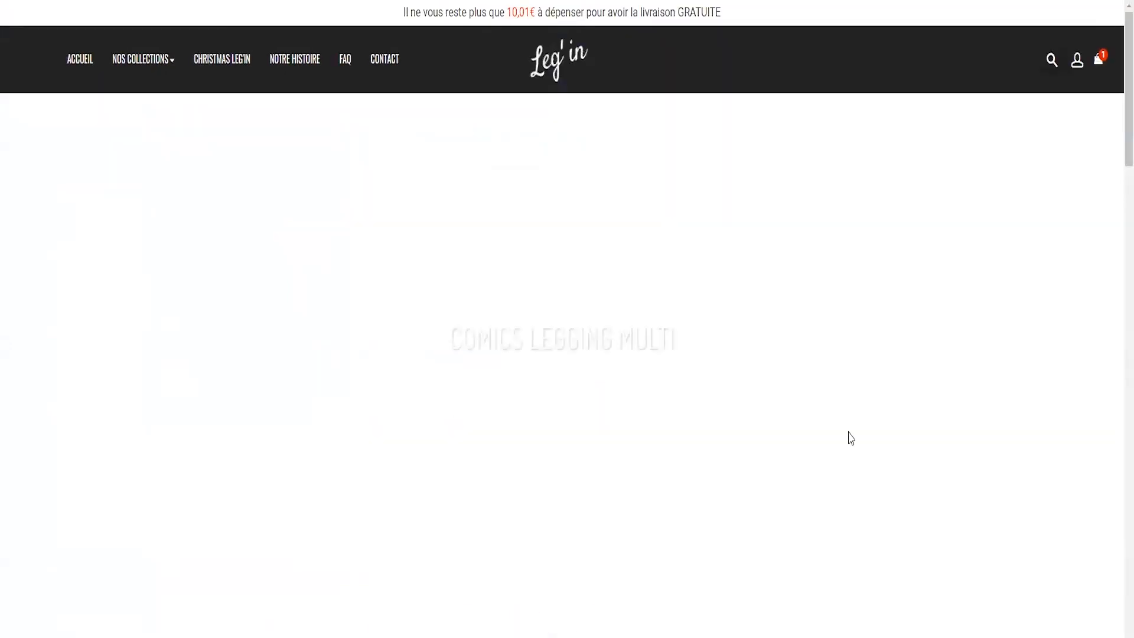
scroll(913, 435, down, 15)
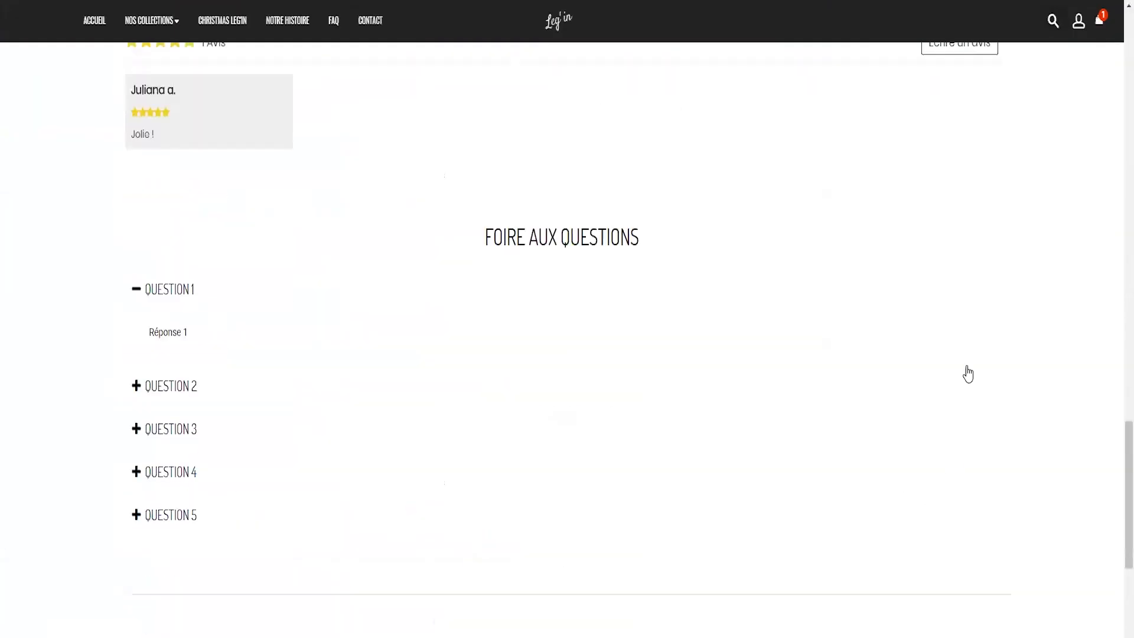
scroll(968, 374, up, 5)
click(967, 355)
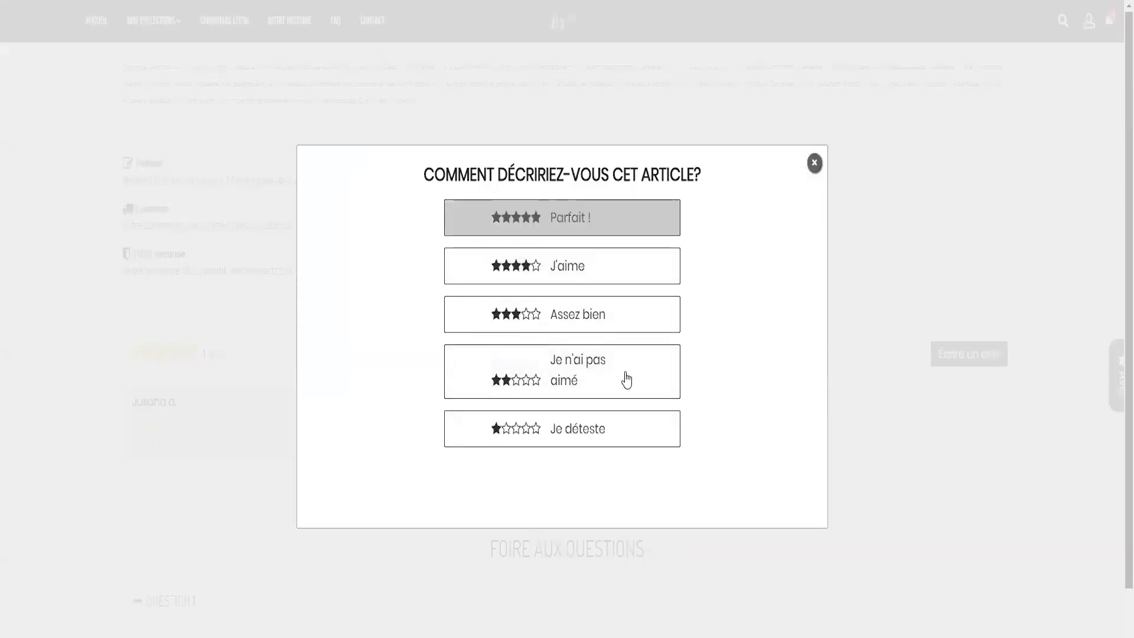
click(560, 221)
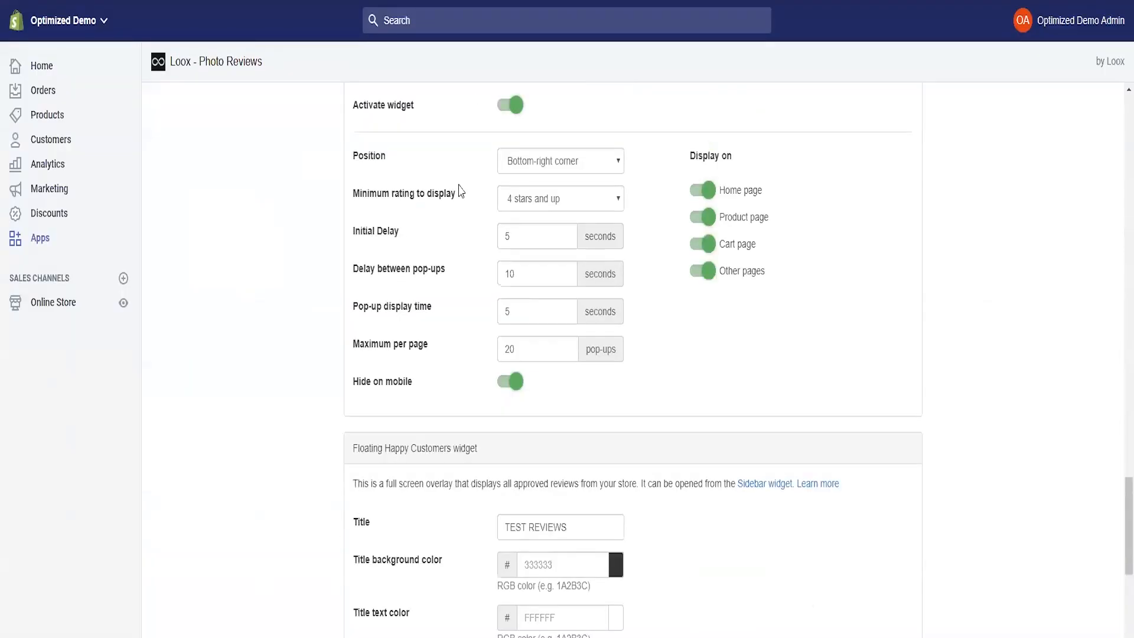
- Attach the livraison.png photo and answer Mauvais to the quality question
scroll(461, 191, up, 20)
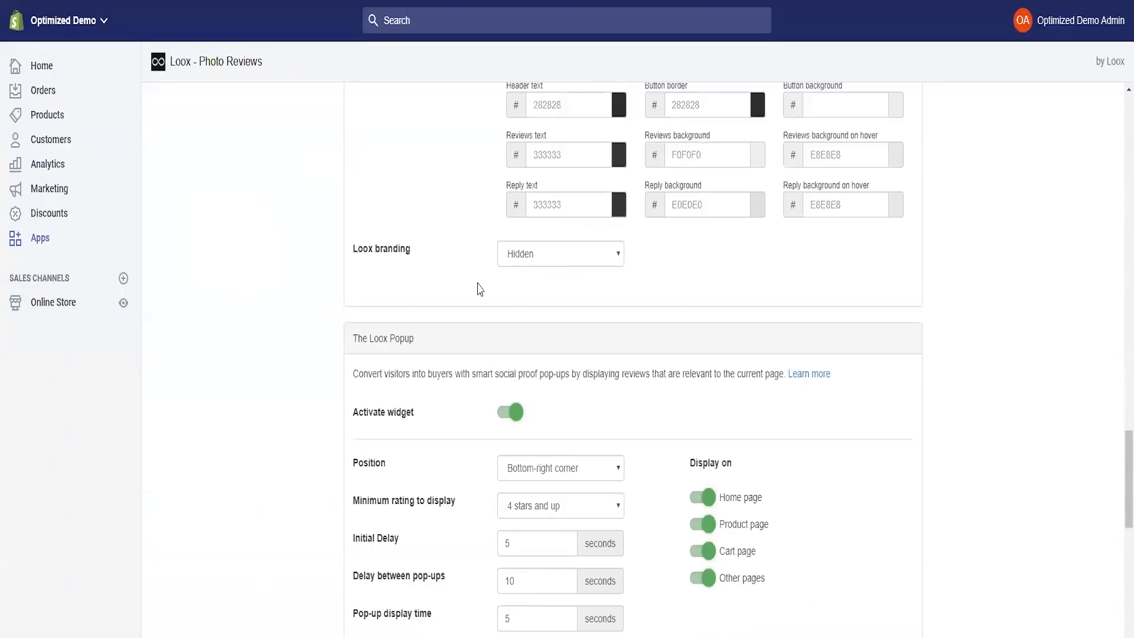
scroll(502, 414, down, 4)
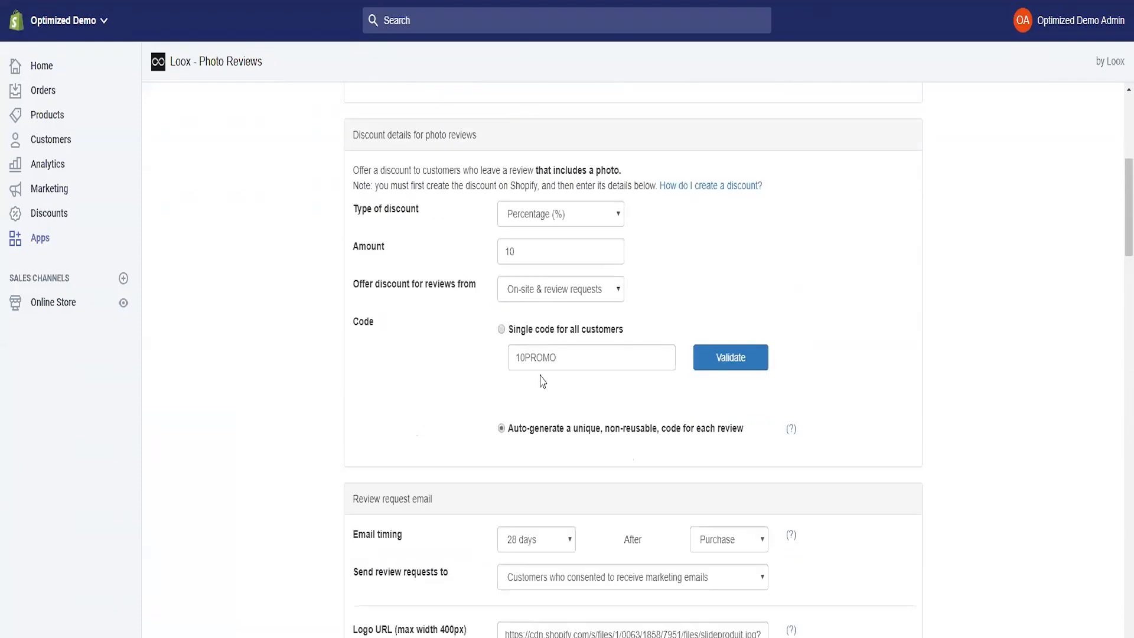
scroll(591, 331, down, 5)
scroll(644, 349, down, 20)
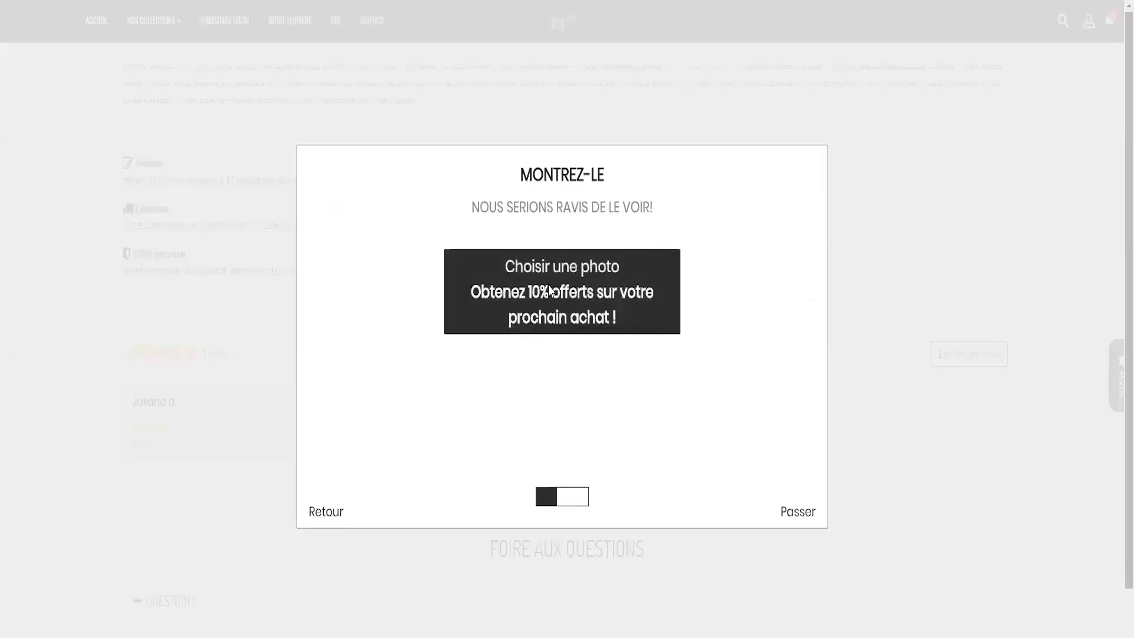
click(549, 291)
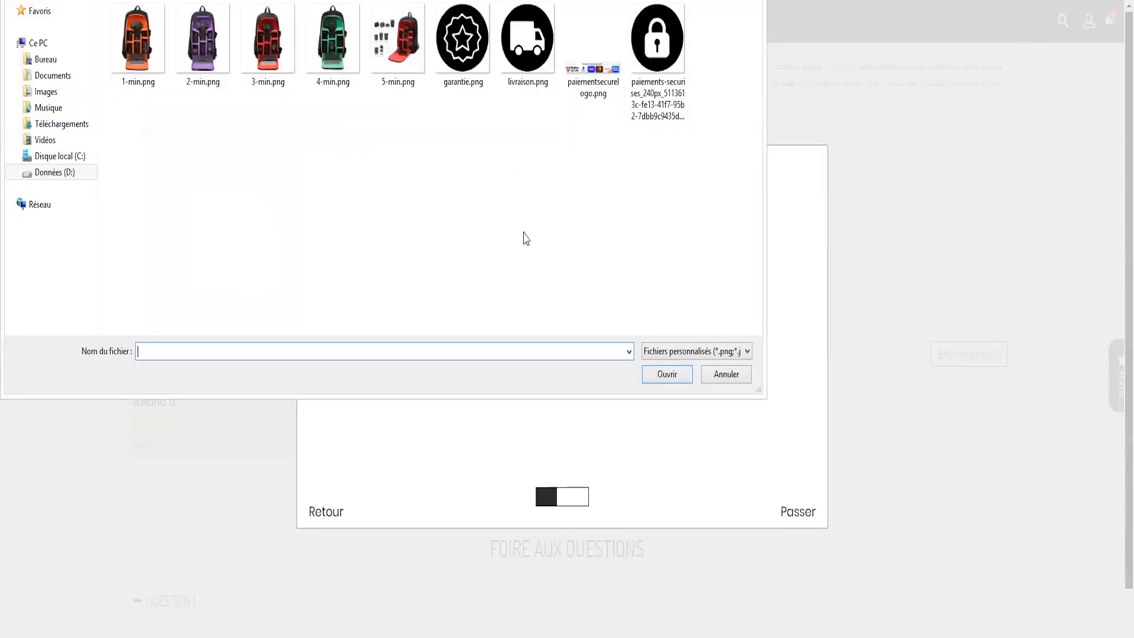
double_click(526, 38)
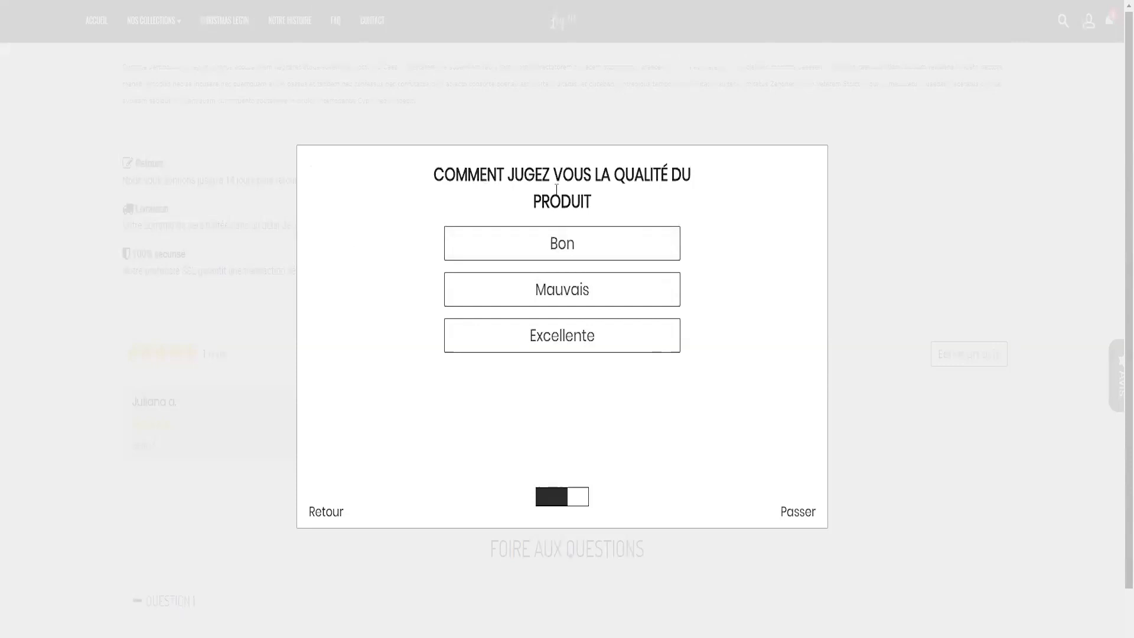
click(584, 300)
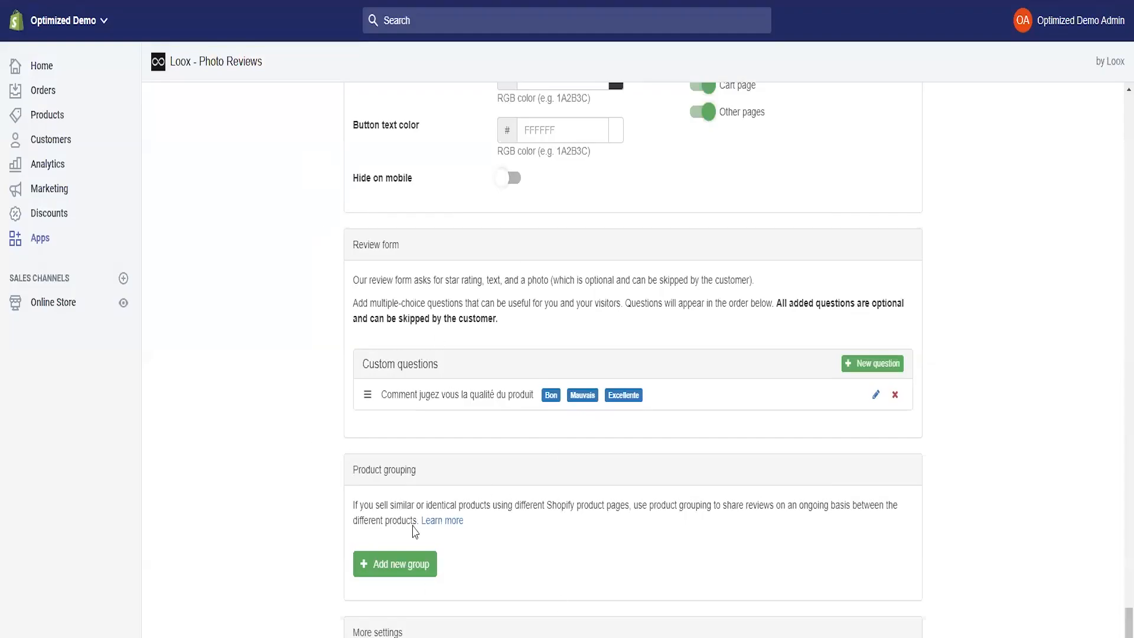
- Create a new Loox product group named Leggings
click(400, 567)
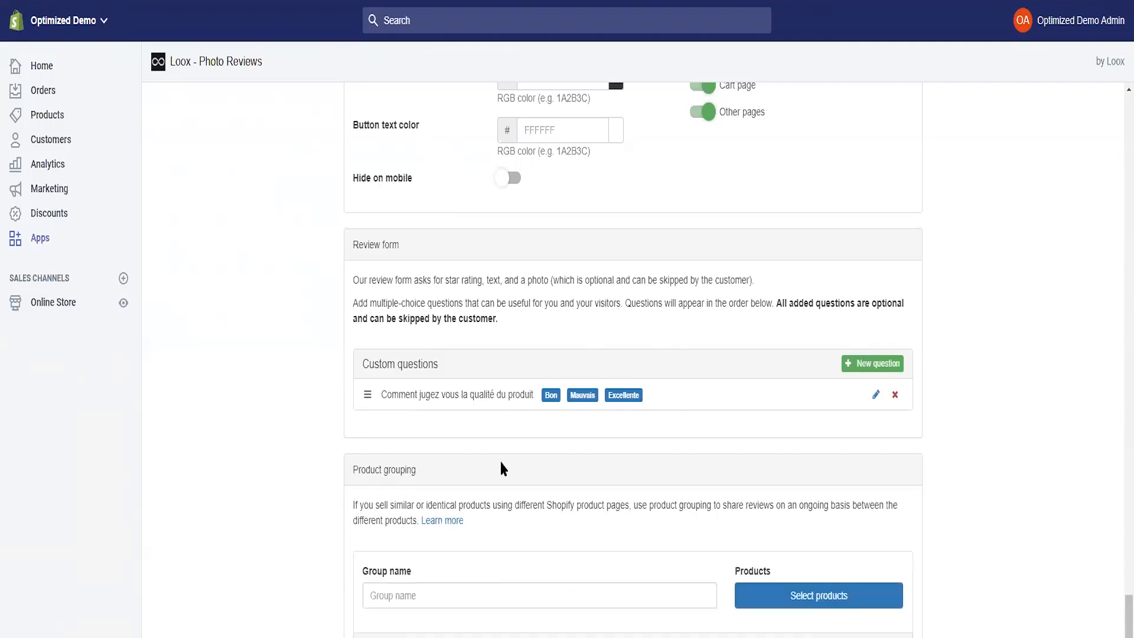
scroll(502, 468, down, 2)
click(412, 504)
text(Leggings)
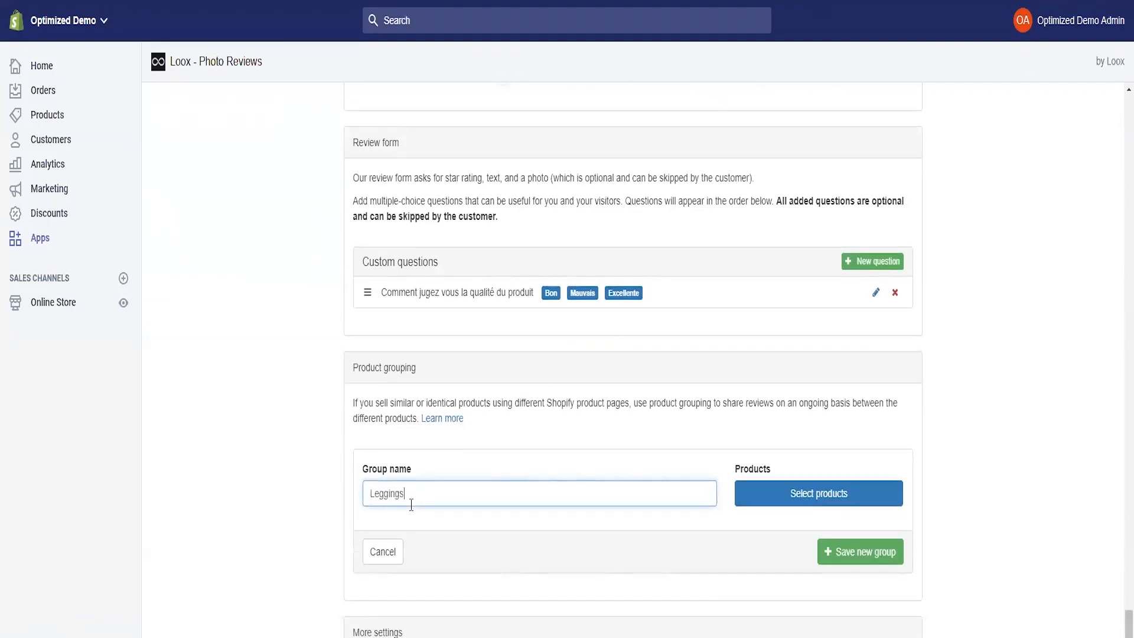
- Add Butterfly, Casual, Christmas, Comics Bleu and Comics Gris clair leggings to the group
click(817, 487)
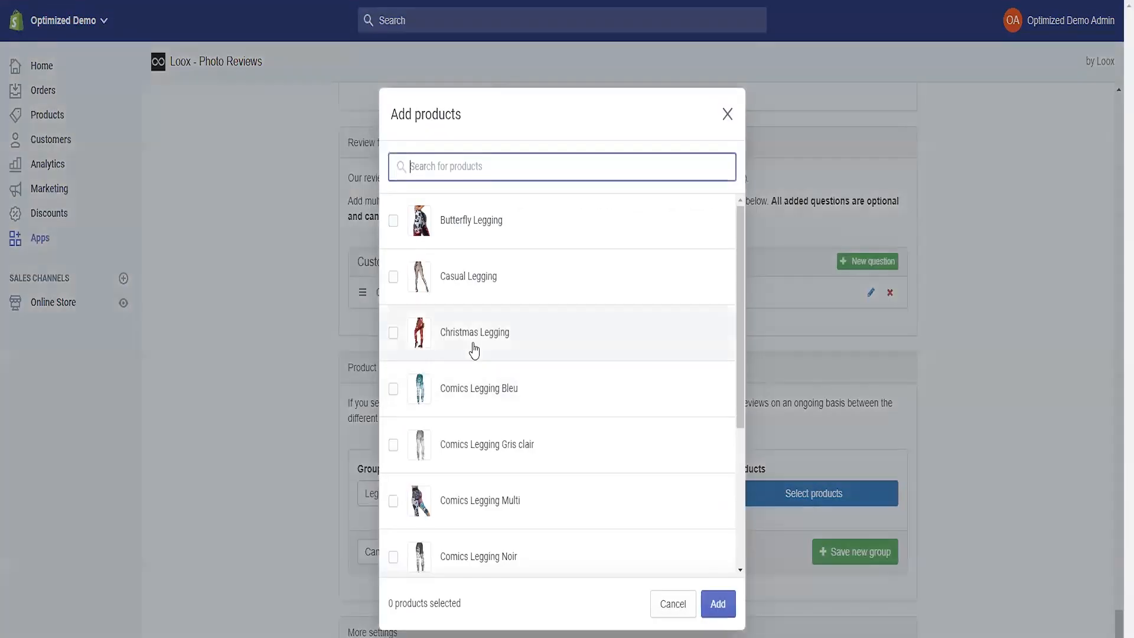
click(419, 242)
click(393, 276)
click(394, 332)
click(393, 389)
click(394, 445)
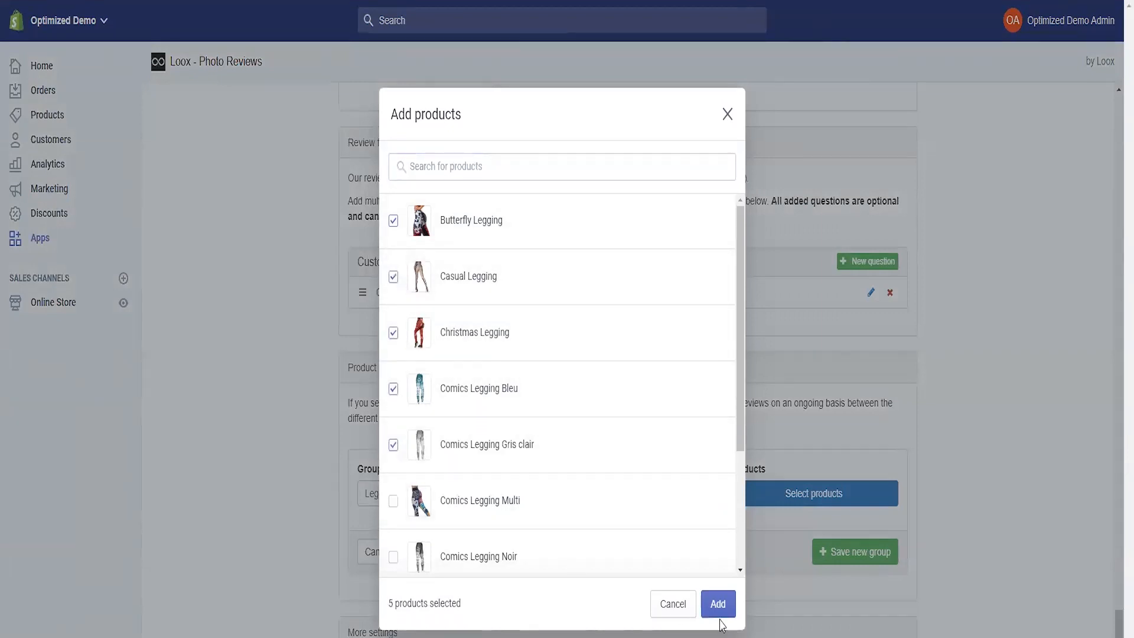
click(717, 603)
- Check the five leggings listed in the group, from Comics Legging Gris clair to Butterfly Legging
scroll(506, 498, down, 4)
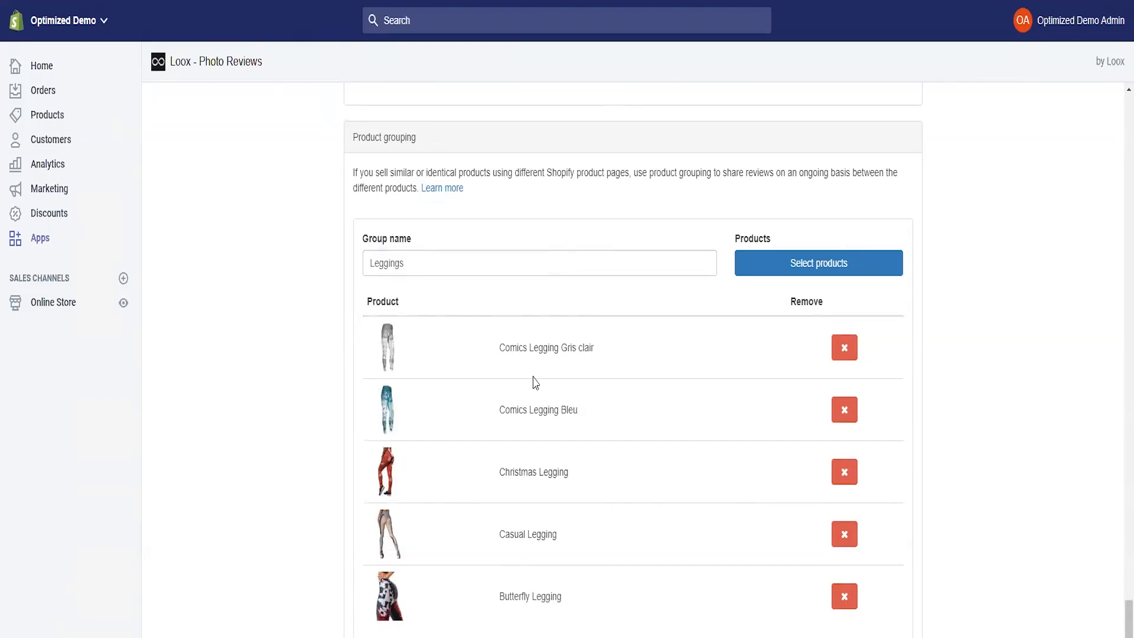
drag(500, 350, 624, 355)
click(570, 363)
drag(499, 410, 597, 419)
drag(499, 472, 585, 473)
drag(500, 534, 600, 538)
drag(496, 596, 616, 602)
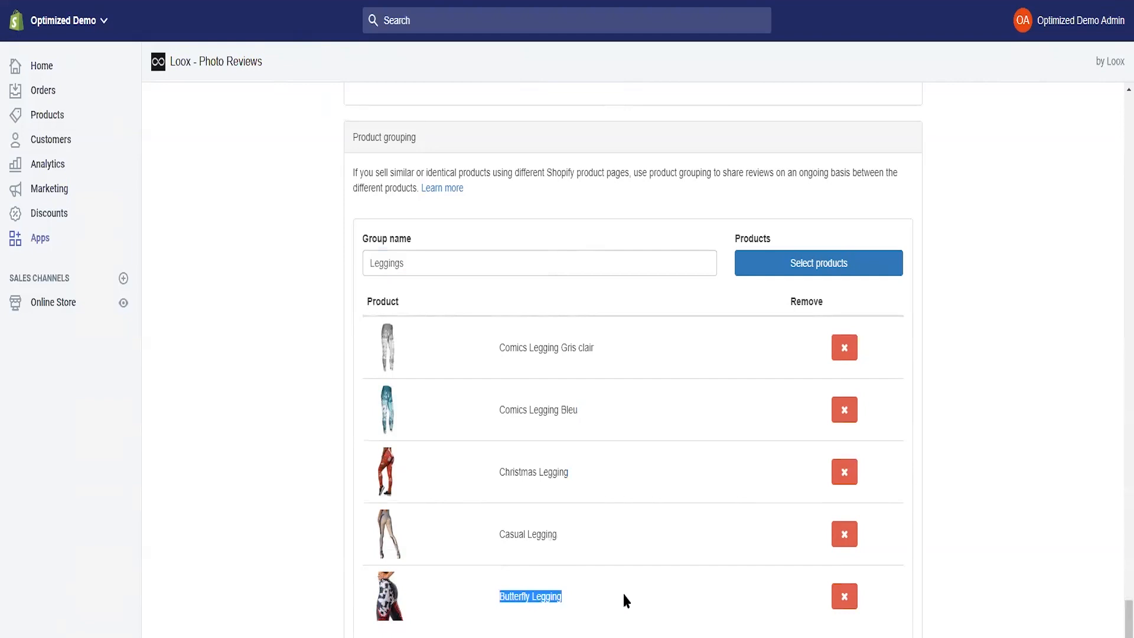
click(622, 594)
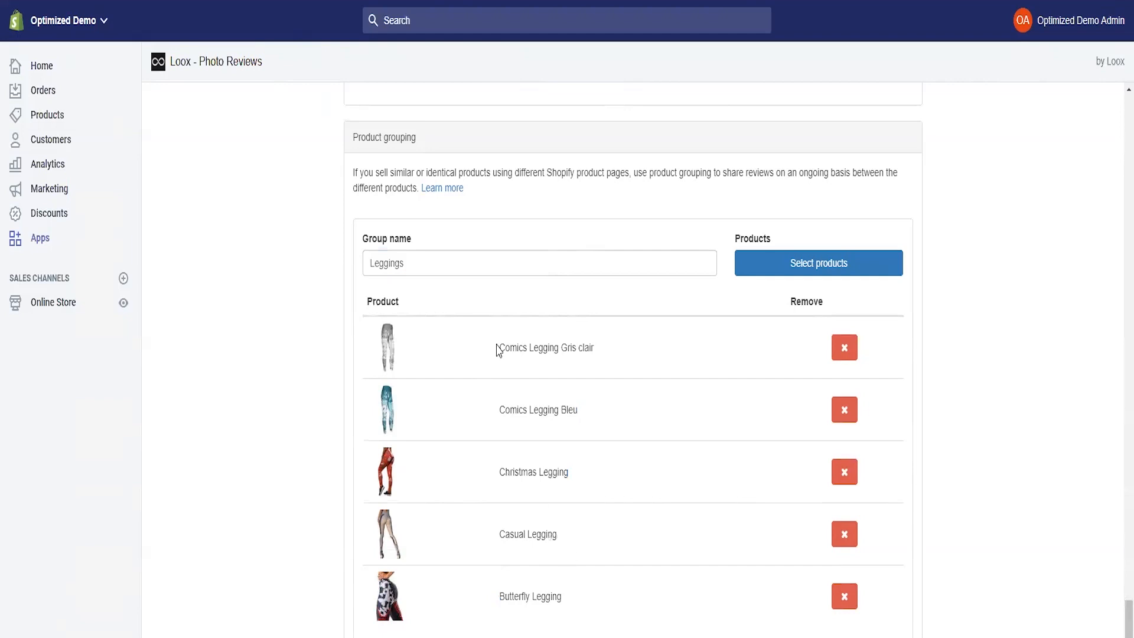
drag(495, 348, 642, 349)
click(507, 363)
scroll(569, 328, down, 2)
scroll(569, 328, down, 1)
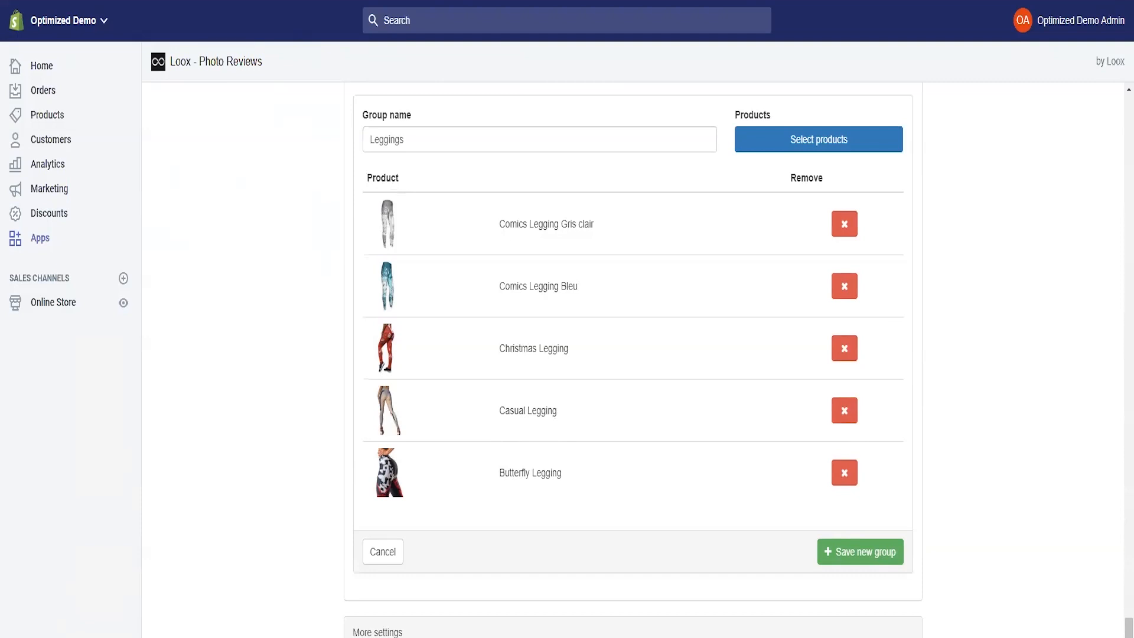
scroll(414, 549, up, 14)
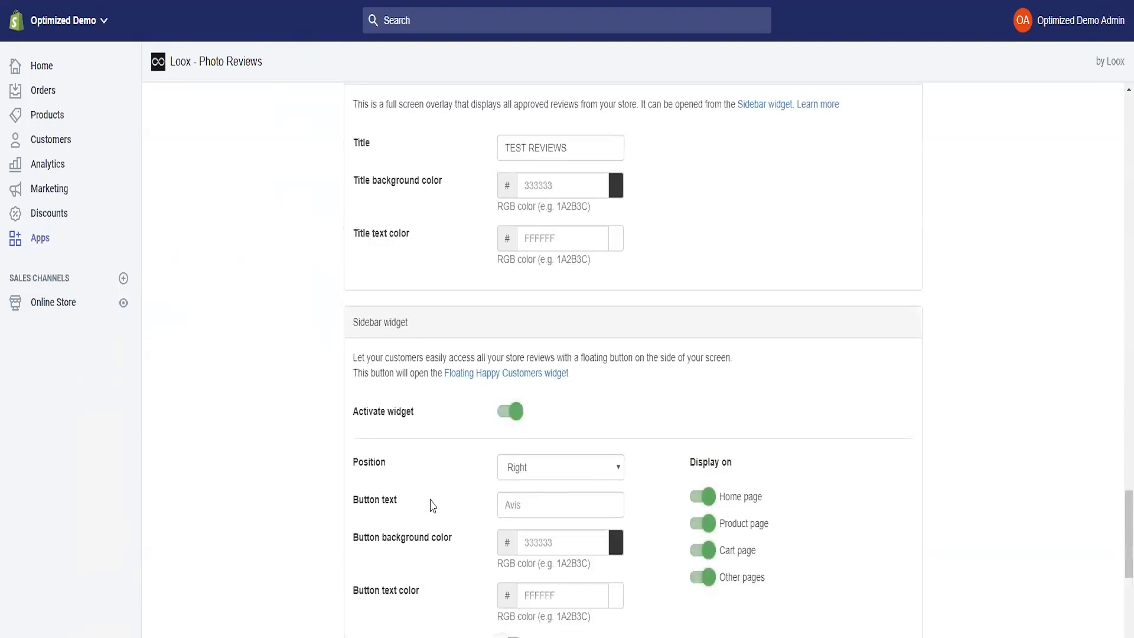
scroll(434, 509, up, 9)
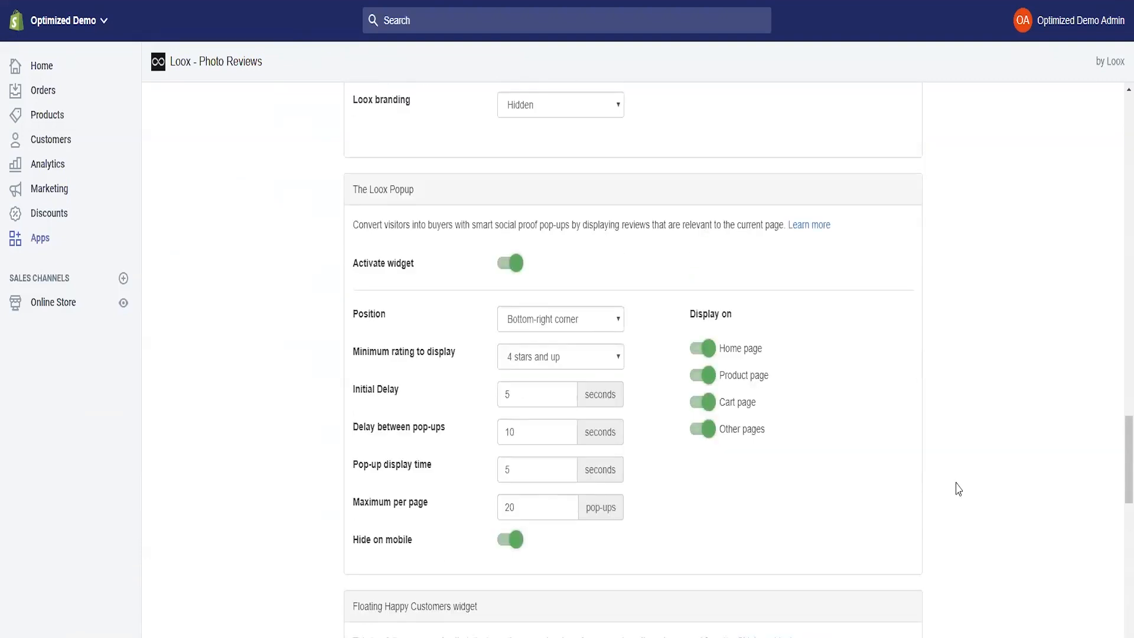
scroll(971, 532, up, 4)
scroll(957, 519, up, 9)
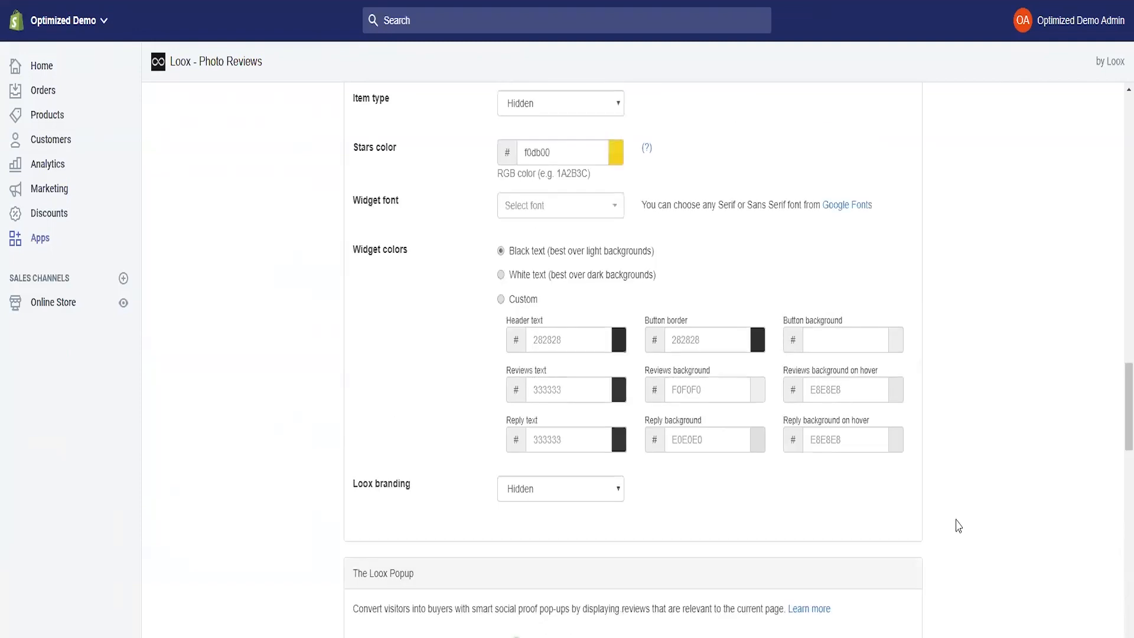
scroll(919, 520, up, 20)
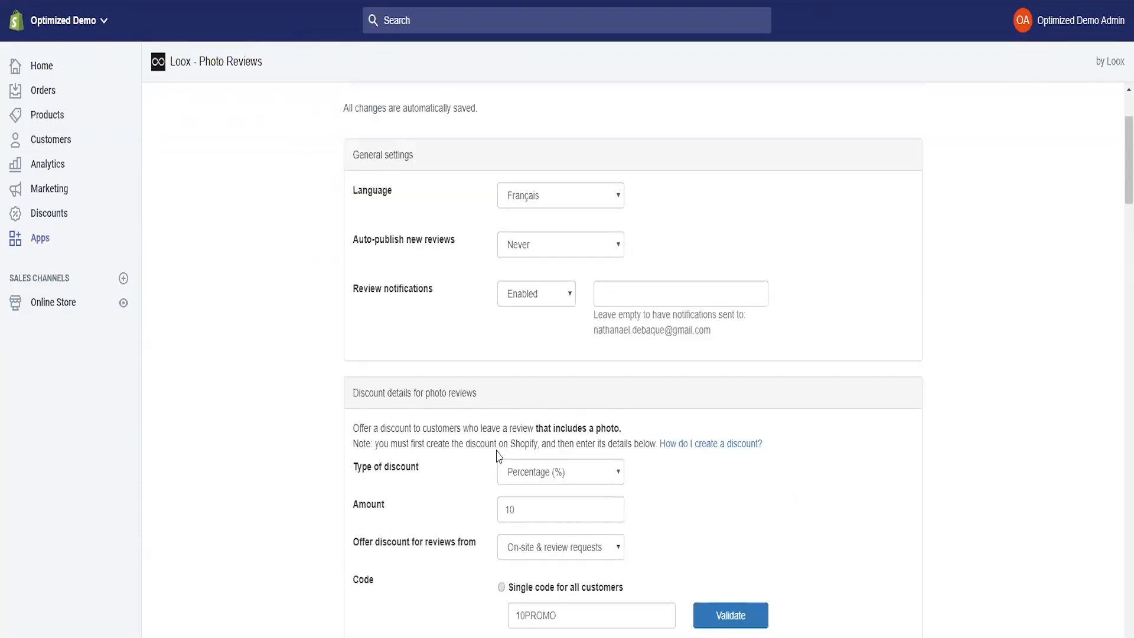
scroll(863, 404, down, 3)
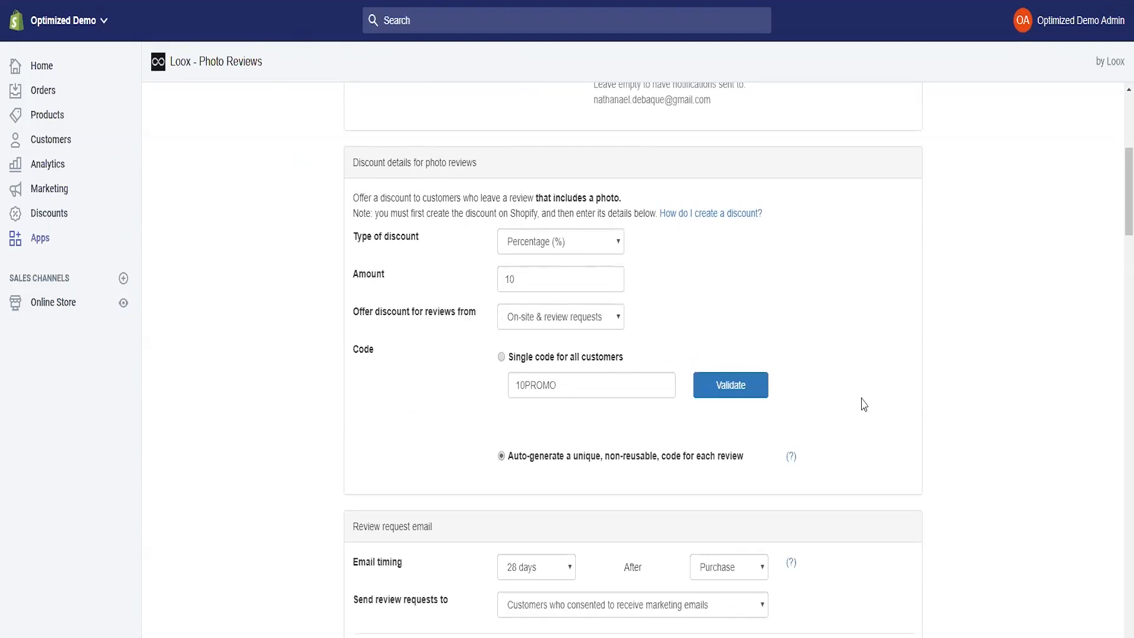
scroll(855, 210, up, 6)
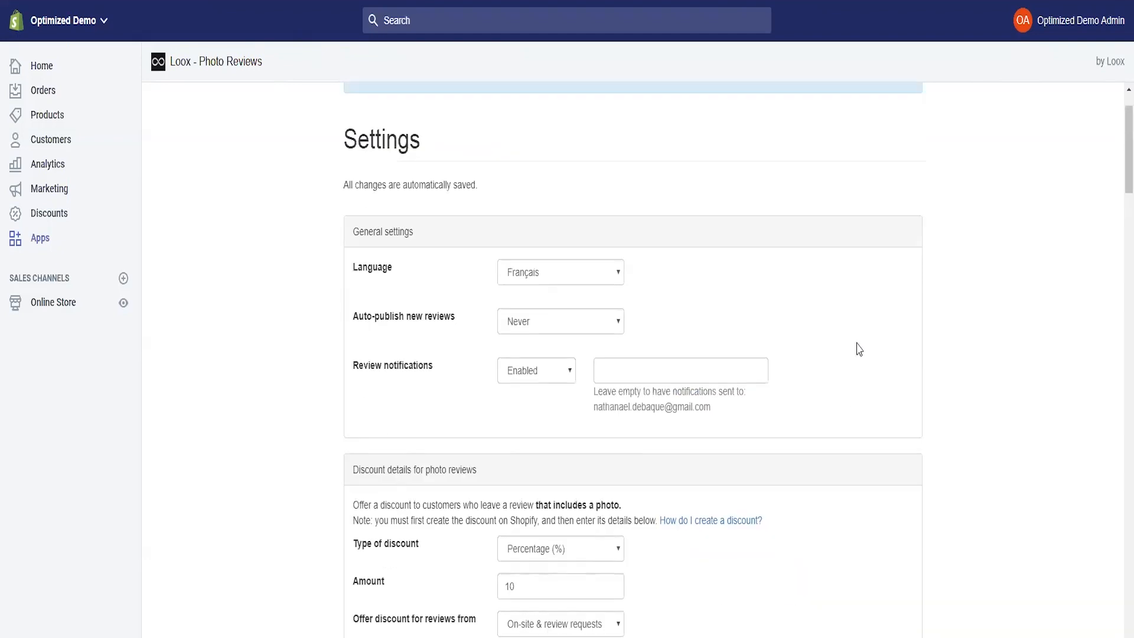
- Open the Loox Orders list and check the Butterfly Legging review request sent 36 minutes ago
click(502, 101)
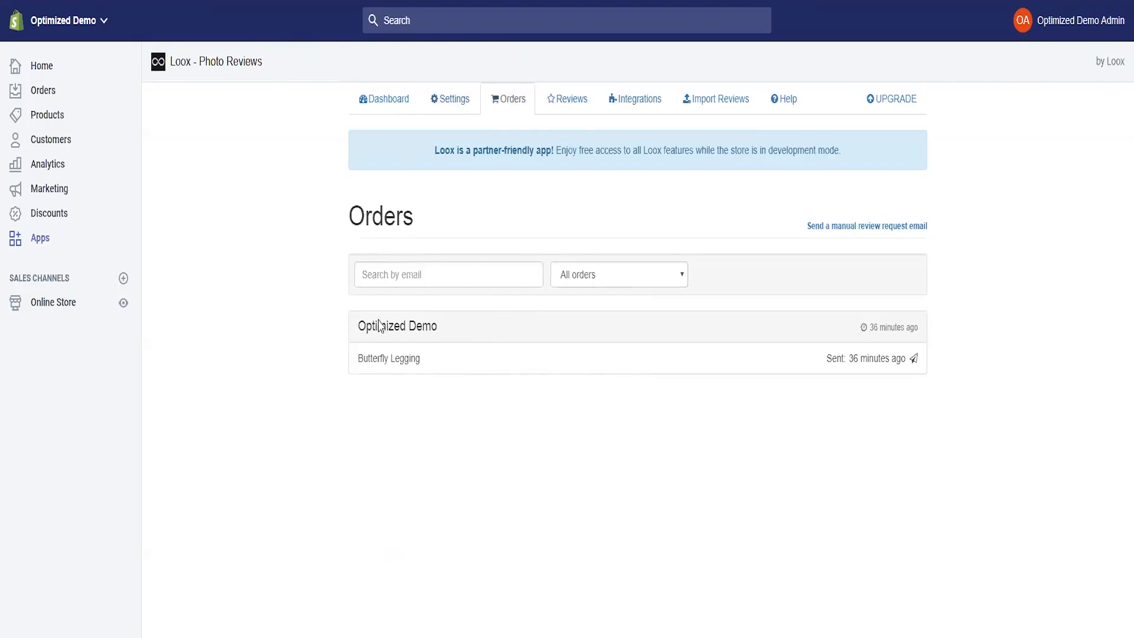
drag(828, 358, 916, 362)
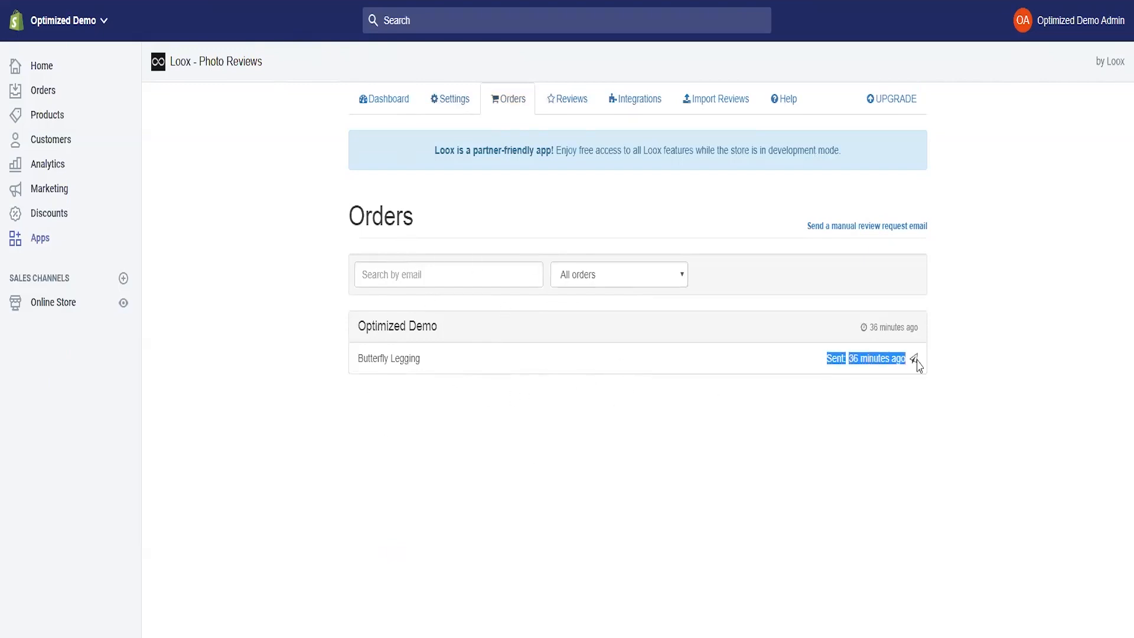
click(868, 460)
drag(354, 360, 901, 425)
click(887, 444)
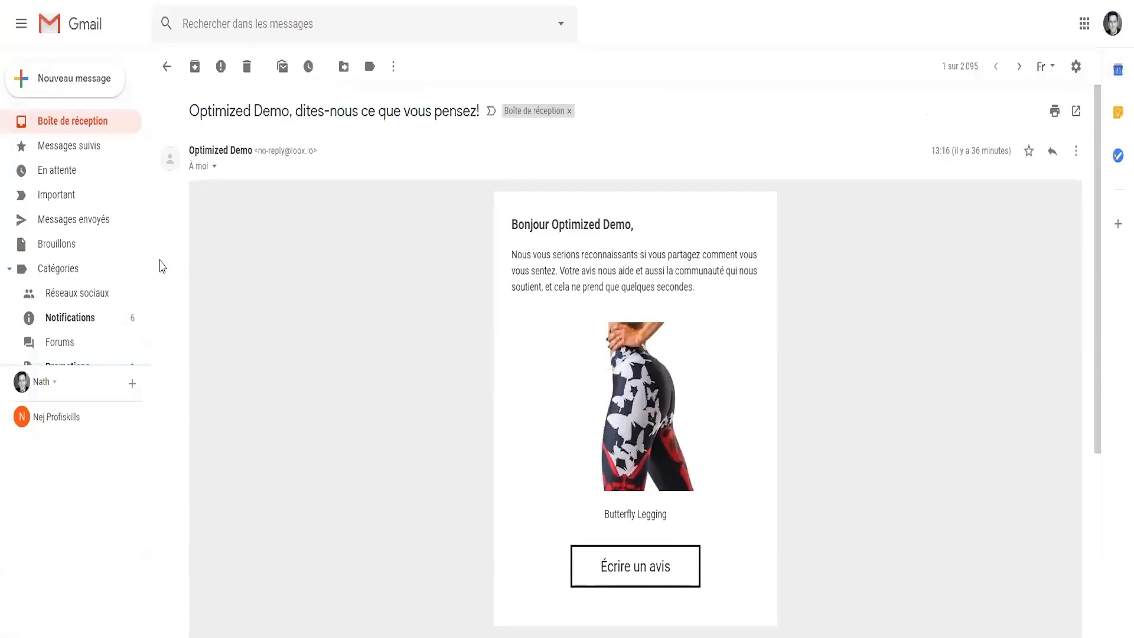
- Follow the email's Écrire un avis link and rate Butterfly Legging five stars, Parfait !
drag(510, 252, 712, 294)
click(711, 294)
click(627, 571)
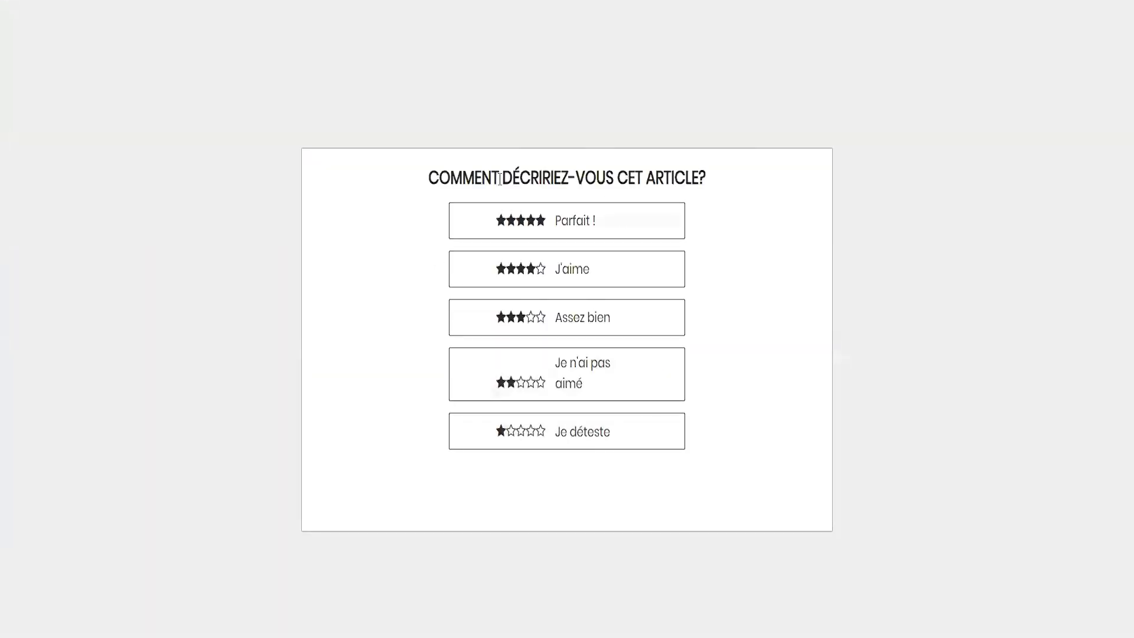
click(567, 224)
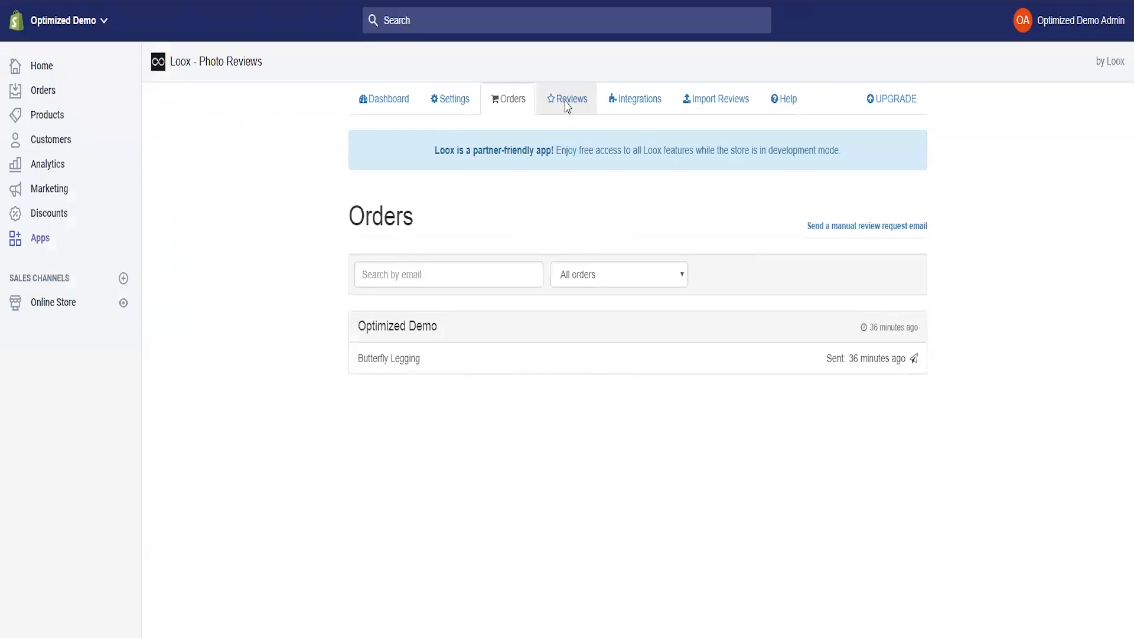
- Open the Loox Reviews list and look at the first review's More actions menu
click(565, 100)
scroll(486, 248, down, 5)
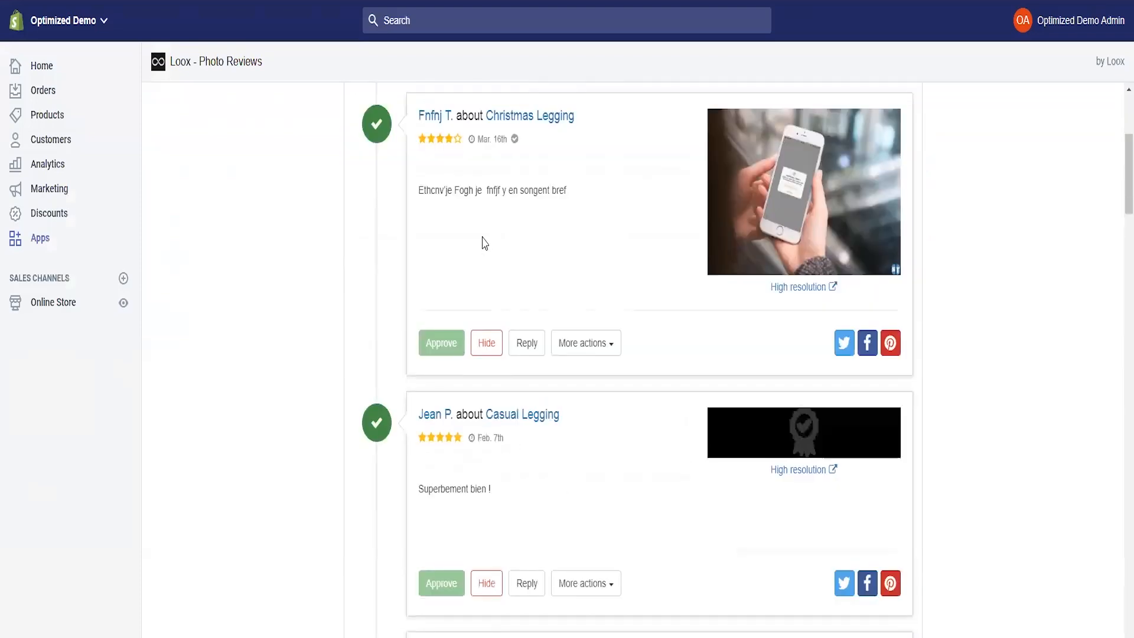
scroll(429, 151, up, 4)
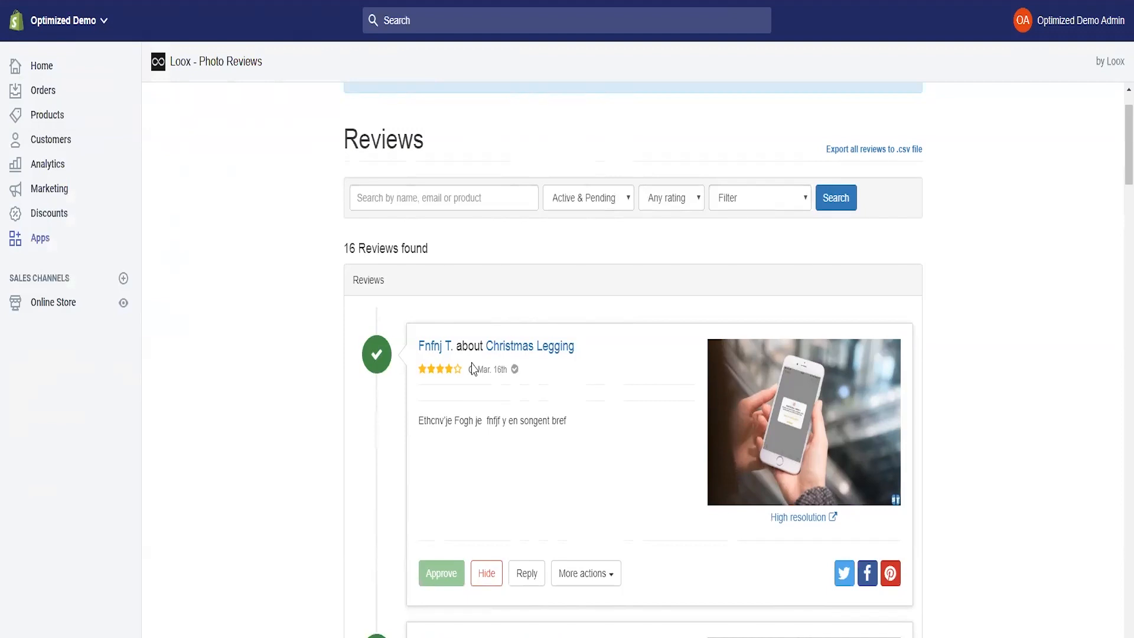
scroll(476, 400, down, 2)
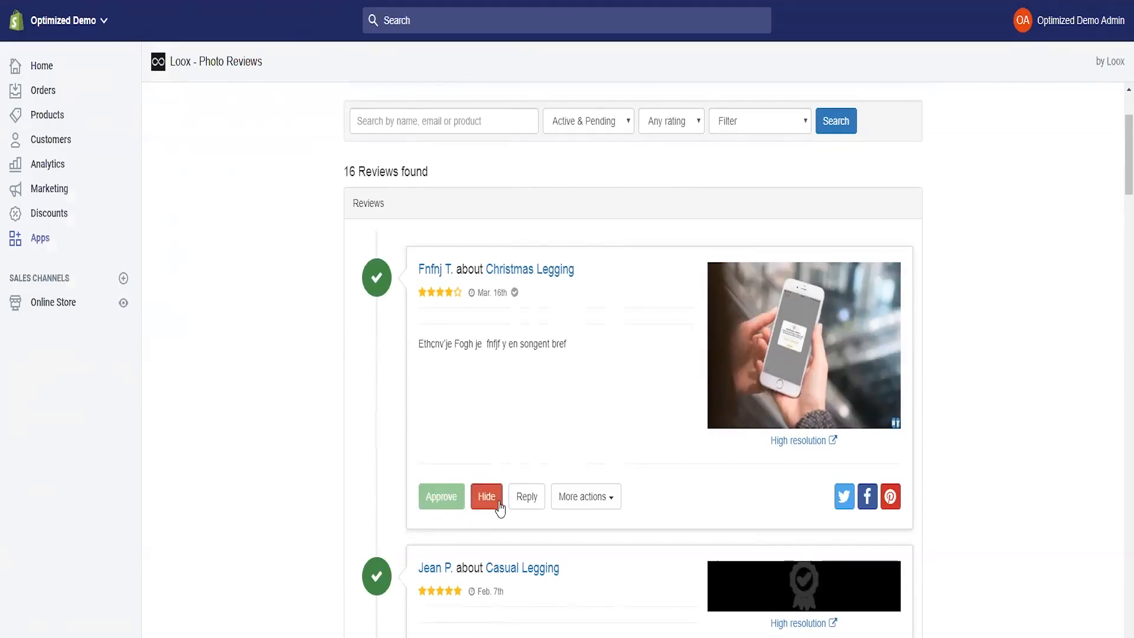
right_click(529, 505)
click(504, 438)
click(582, 498)
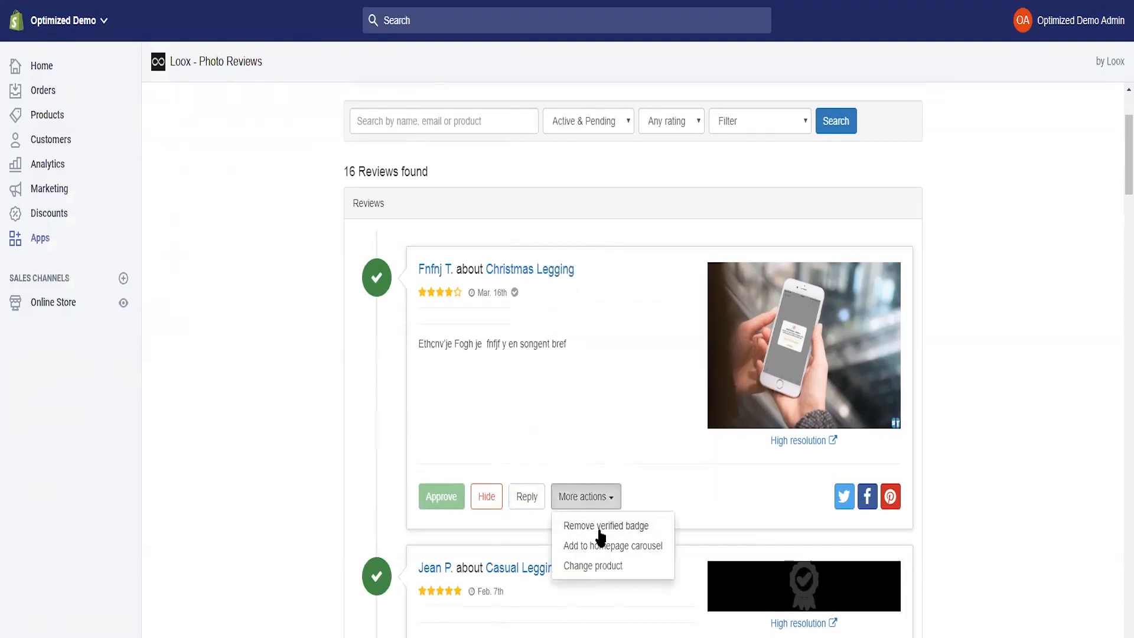
click(572, 496)
click(585, 503)
click(598, 431)
scroll(561, 449, down, 5)
- Add a verified badge to the five-star Casual Legging review
click(589, 435)
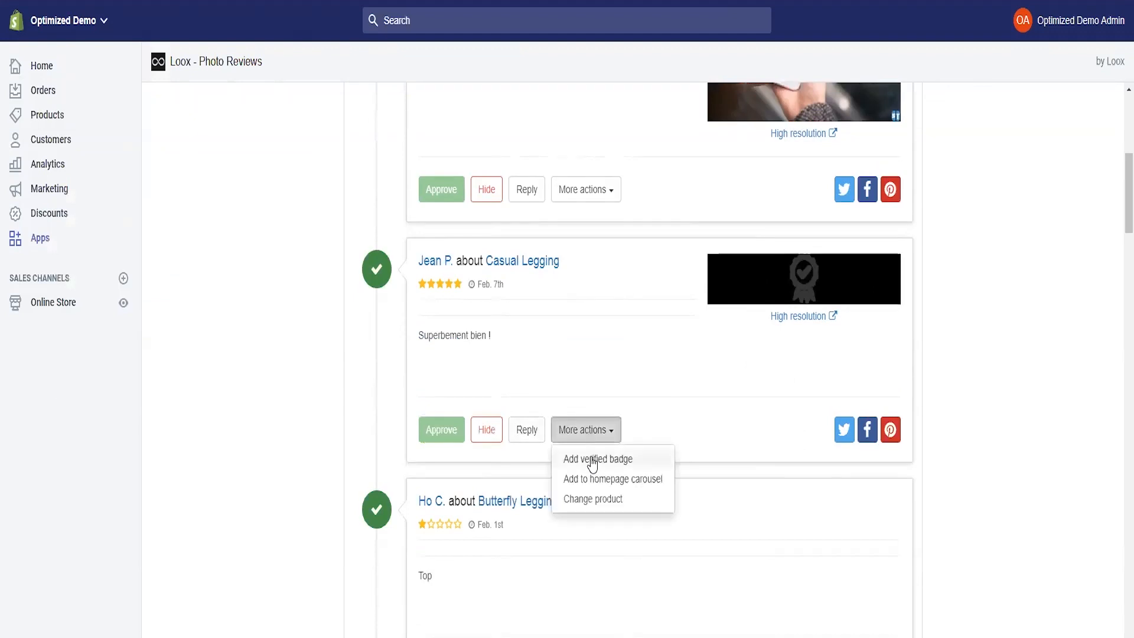
click(597, 459)
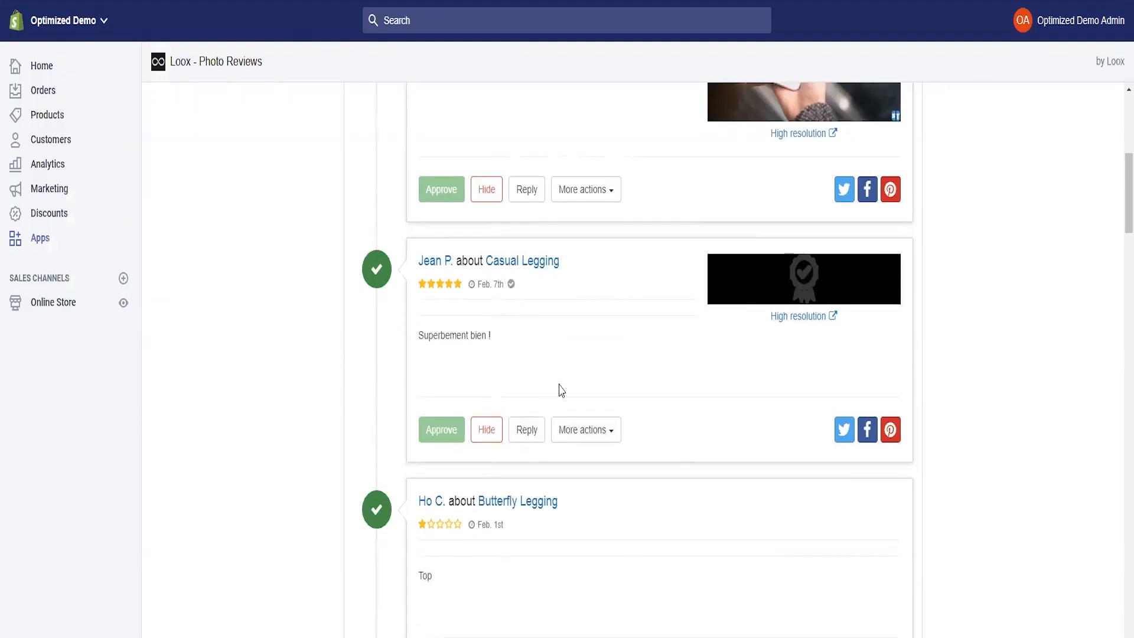
scroll(547, 371, up, 1)
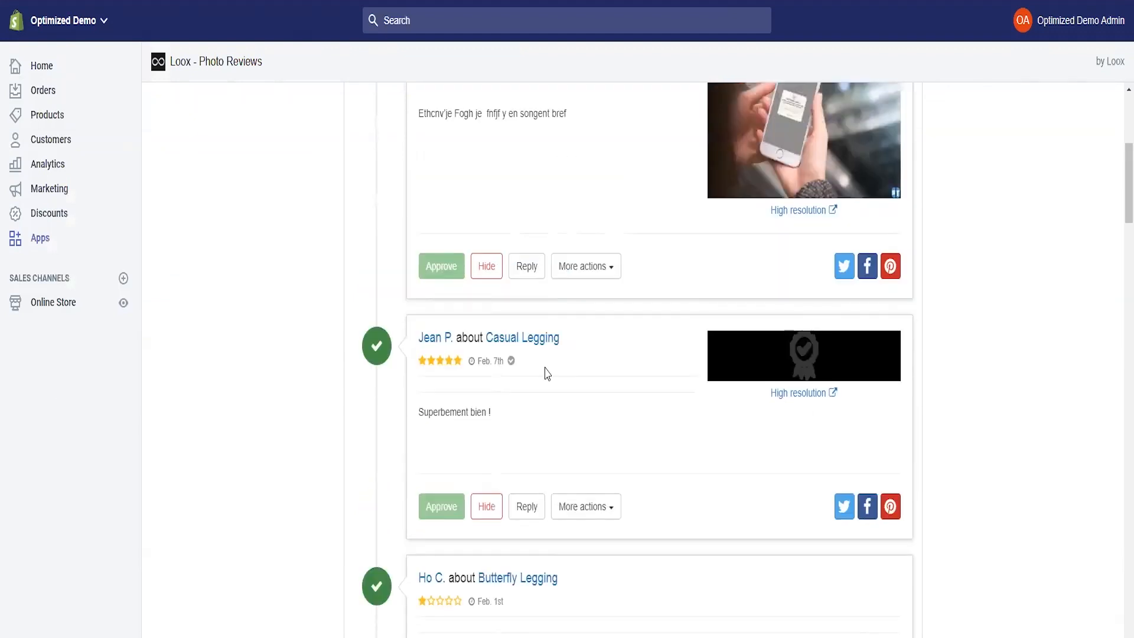
scroll(590, 449, down, 1)
click(594, 430)
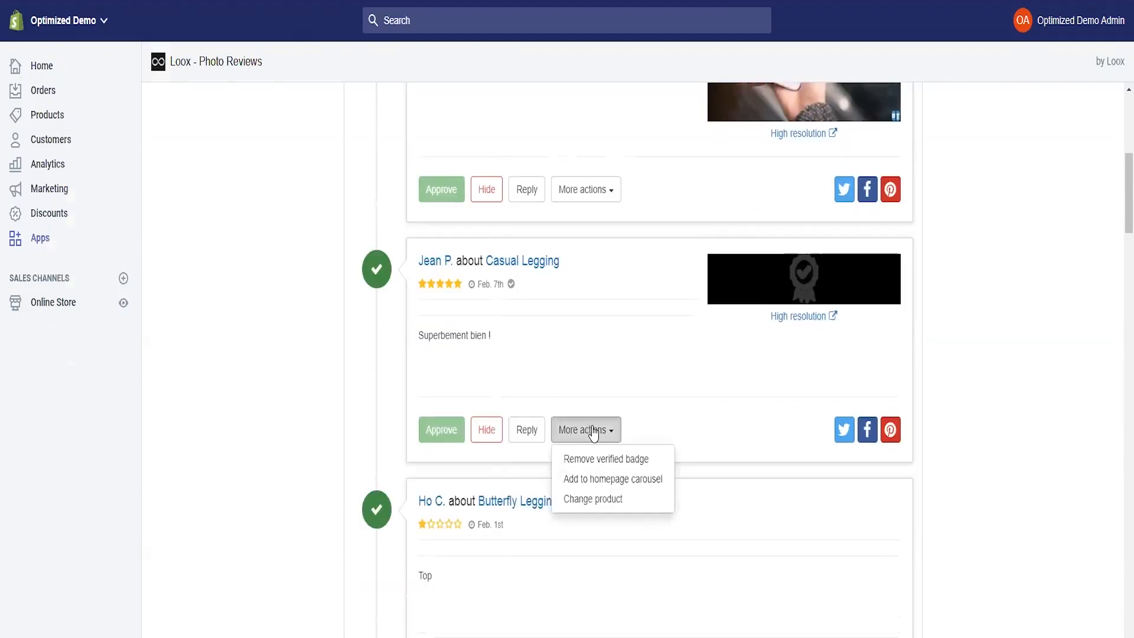
click(603, 433)
scroll(473, 372, up, 6)
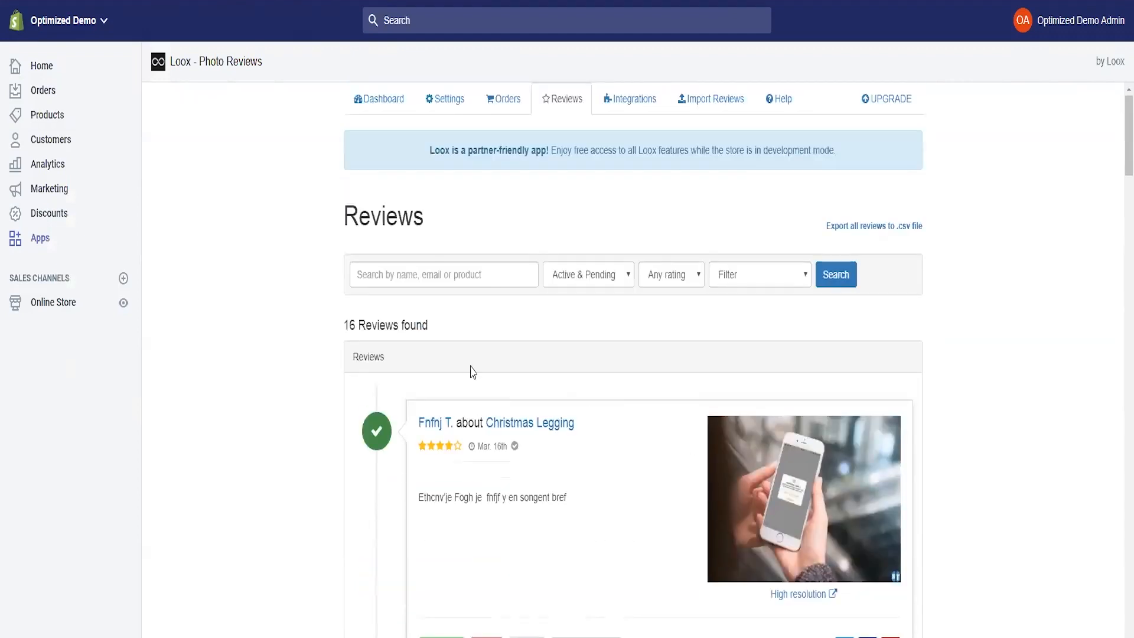
- Browse the Loox Integrations page, including Google Shopping and AfterShip sections
click(624, 109)
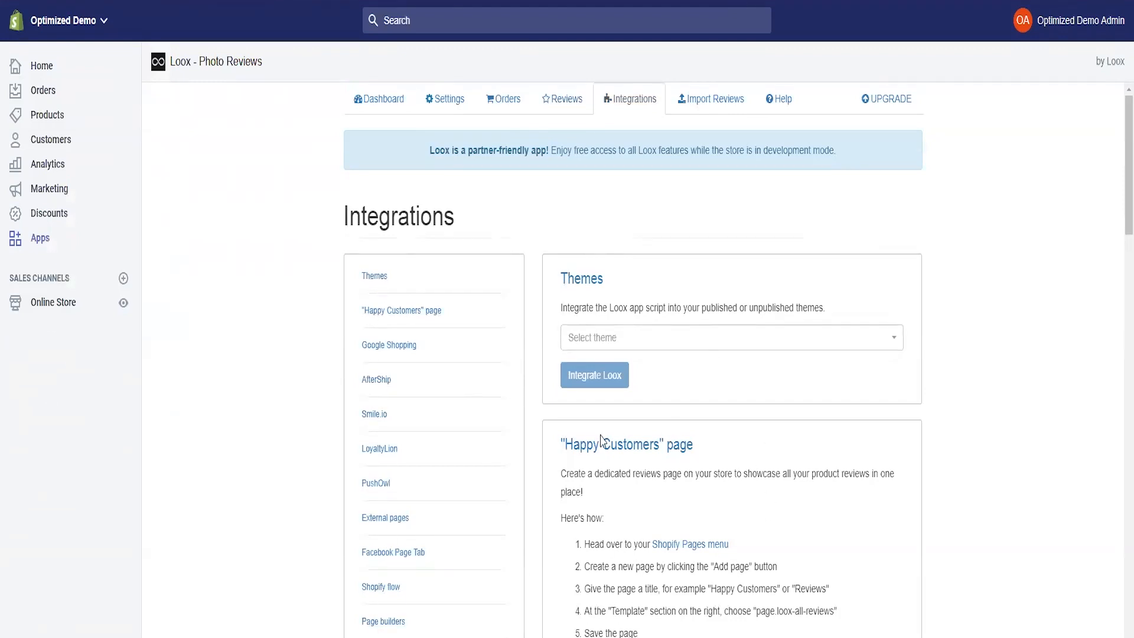
scroll(643, 484, down, 5)
scroll(643, 485, down, 15)
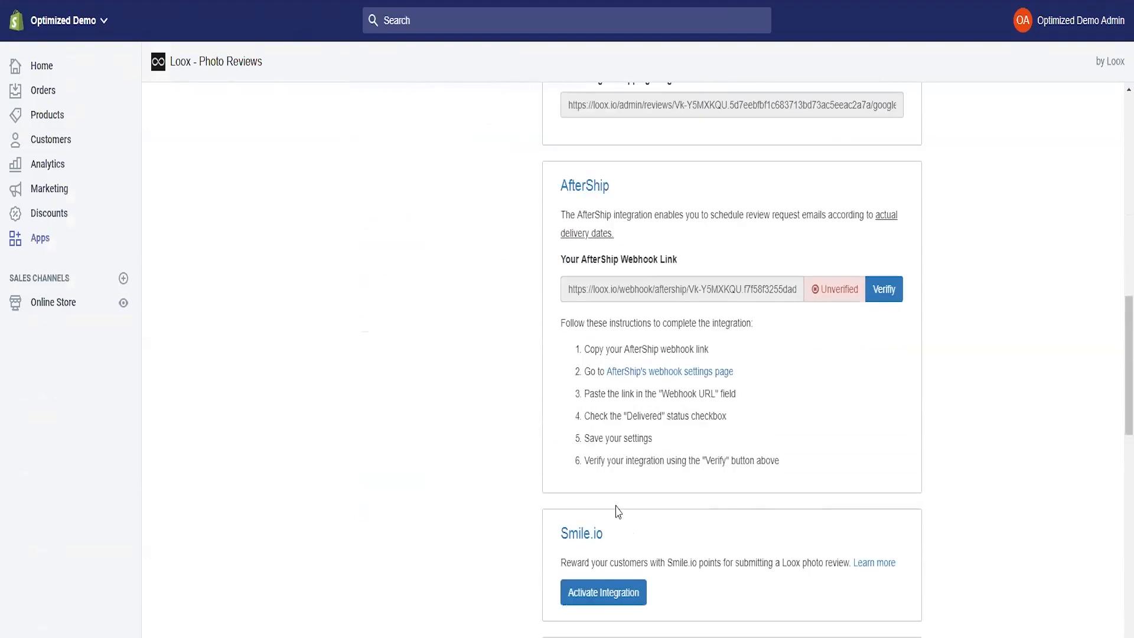
scroll(398, 516, up, 10)
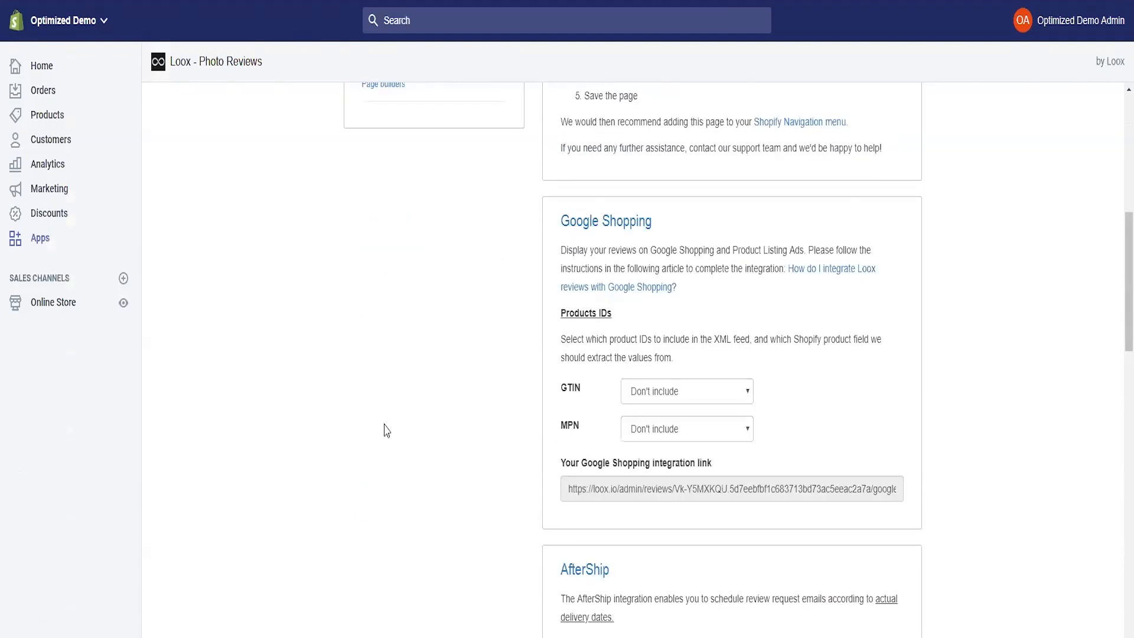
scroll(478, 458, up, 9)
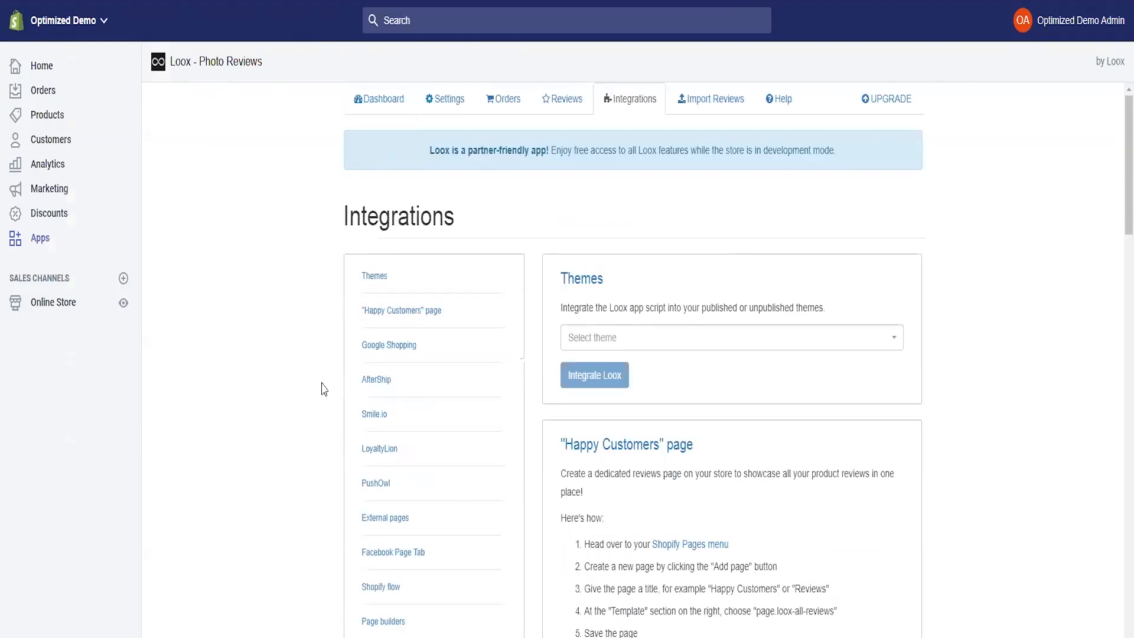
click(712, 99)
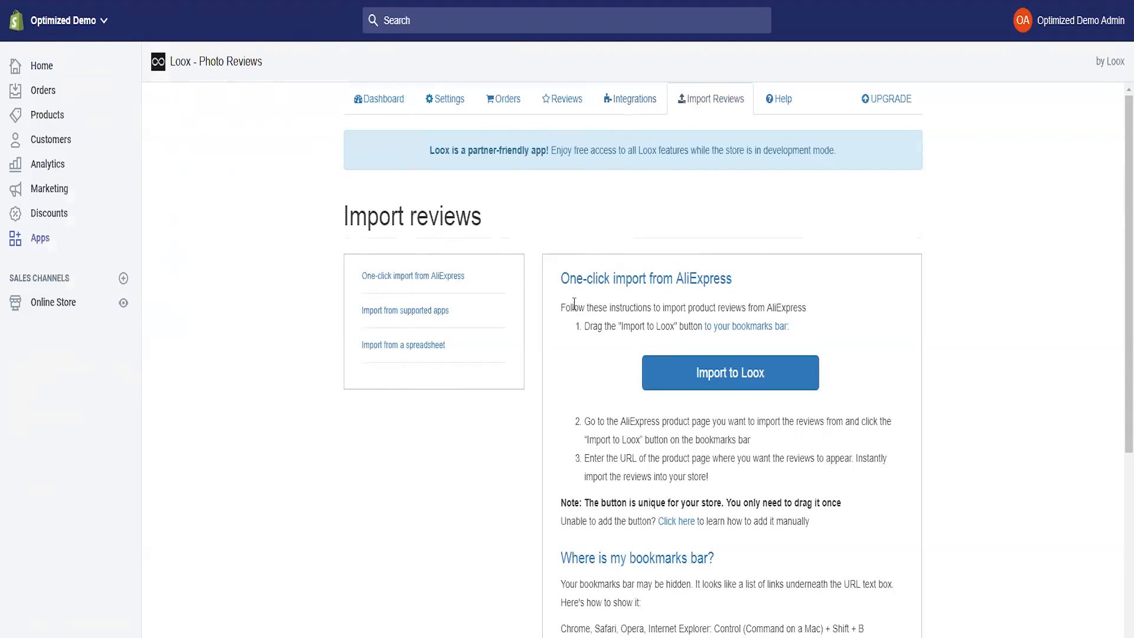
- Copy the Import to Loox bookmarklet's link address
right_click(729, 374)
click(768, 464)
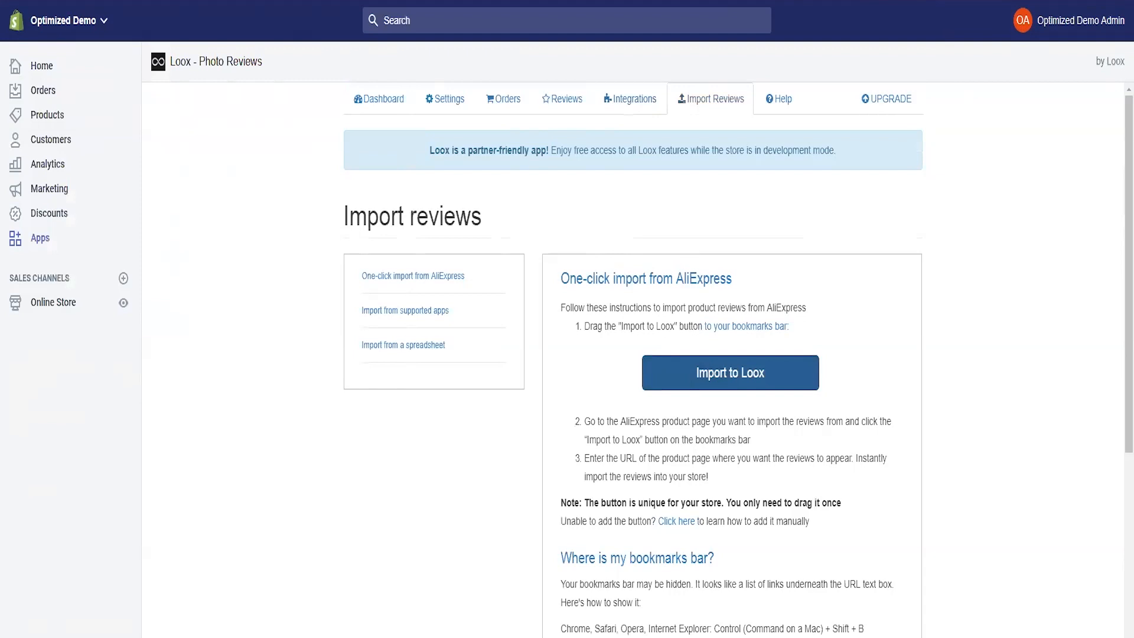
- Add a bookmarks-bar bookmark named 'Import Loox' pointing to the copied Loox import link
right_click(981, 1)
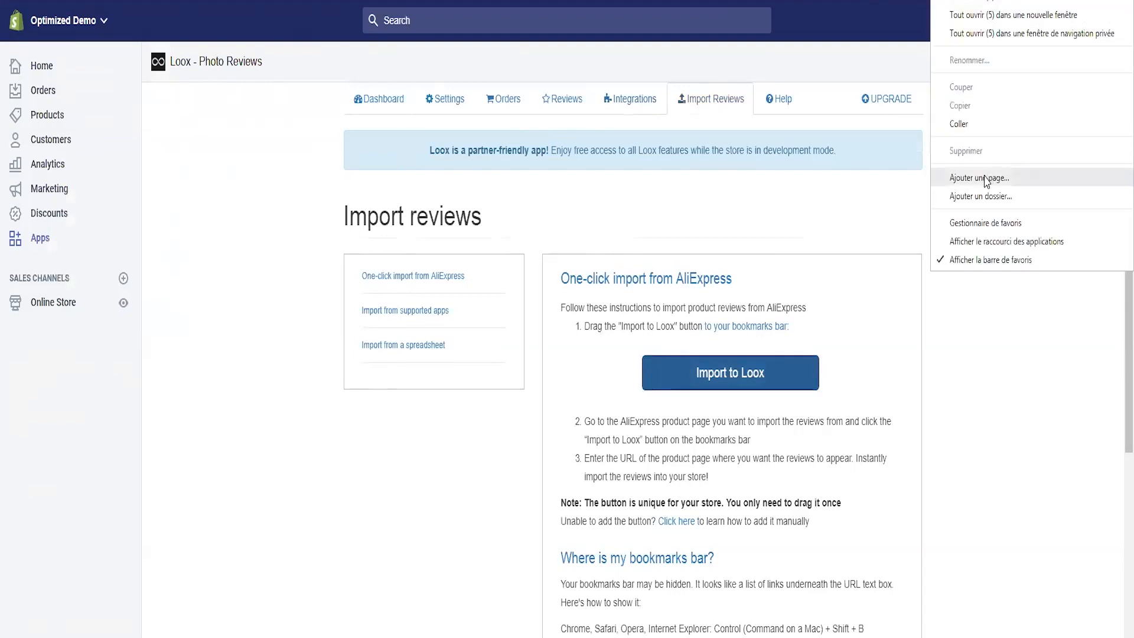
click(984, 181)
key(Tab)
key(ctrl+v)
drag(523, 60, 323, 51)
click(504, 61)
drag(628, 26, 276, 31)
text(Import Loox)
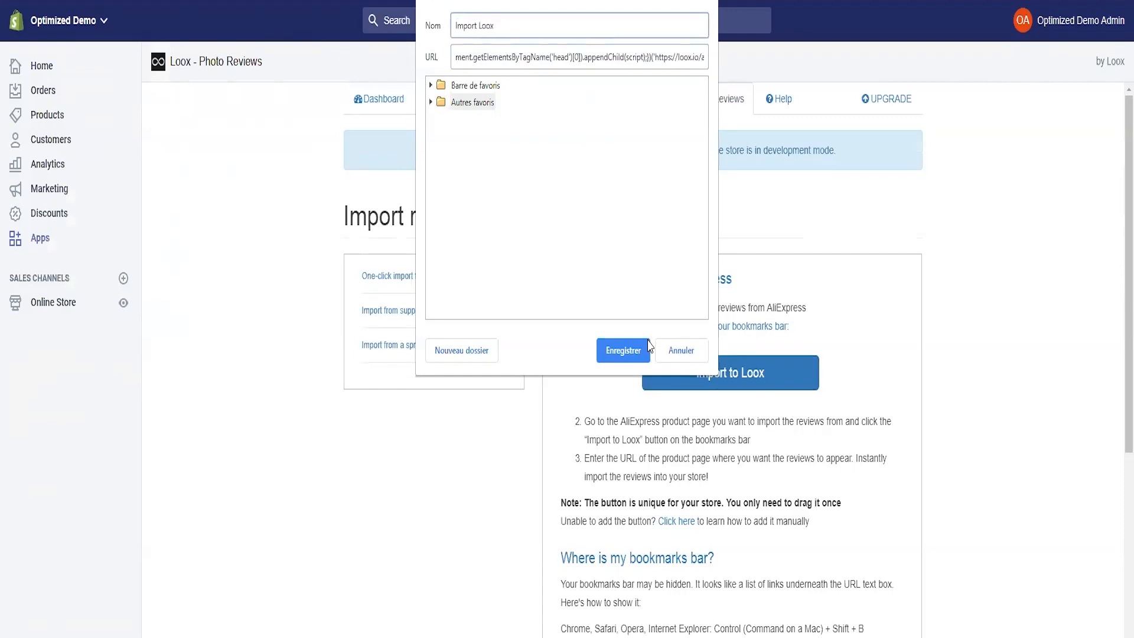
click(675, 356)
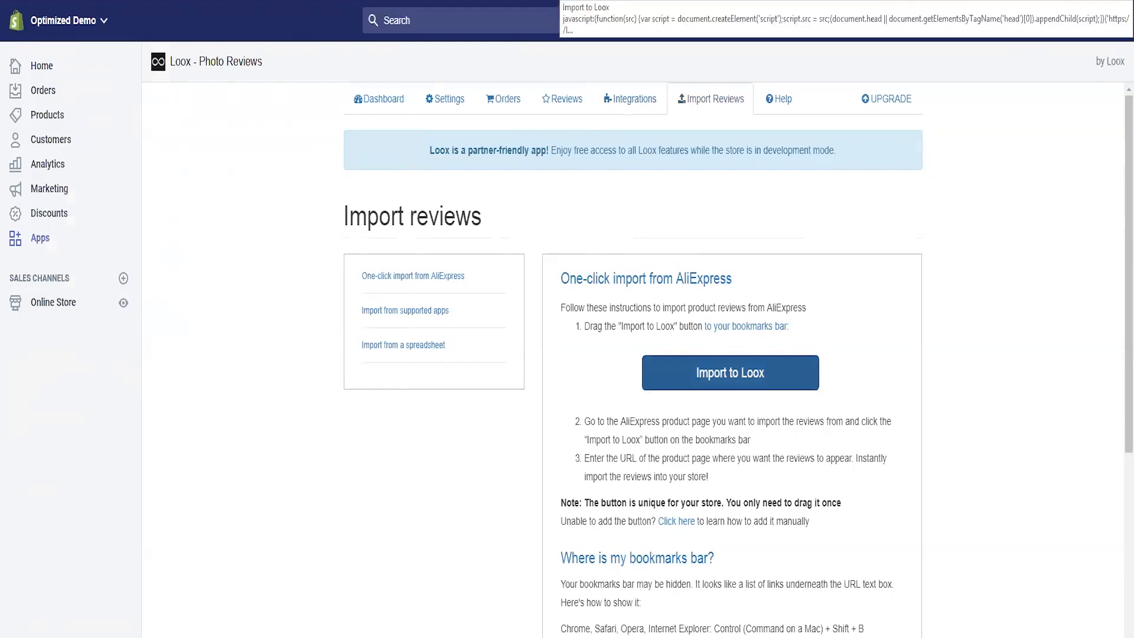
scroll(332, 177, down, 1)
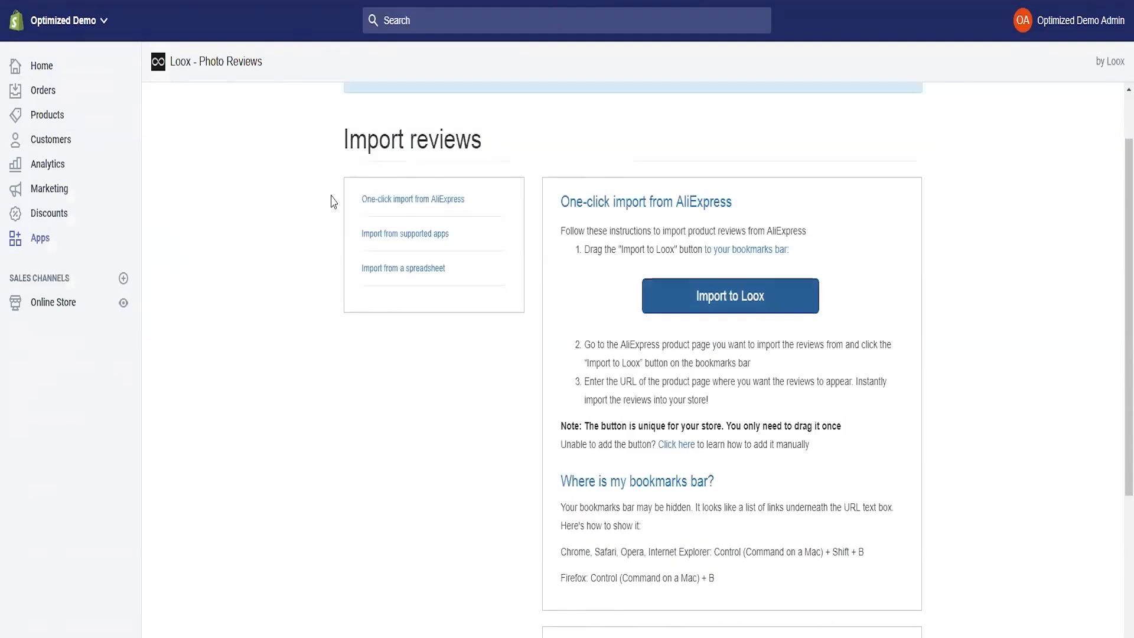
right_click(313, 198)
scroll(374, 431, down, 5)
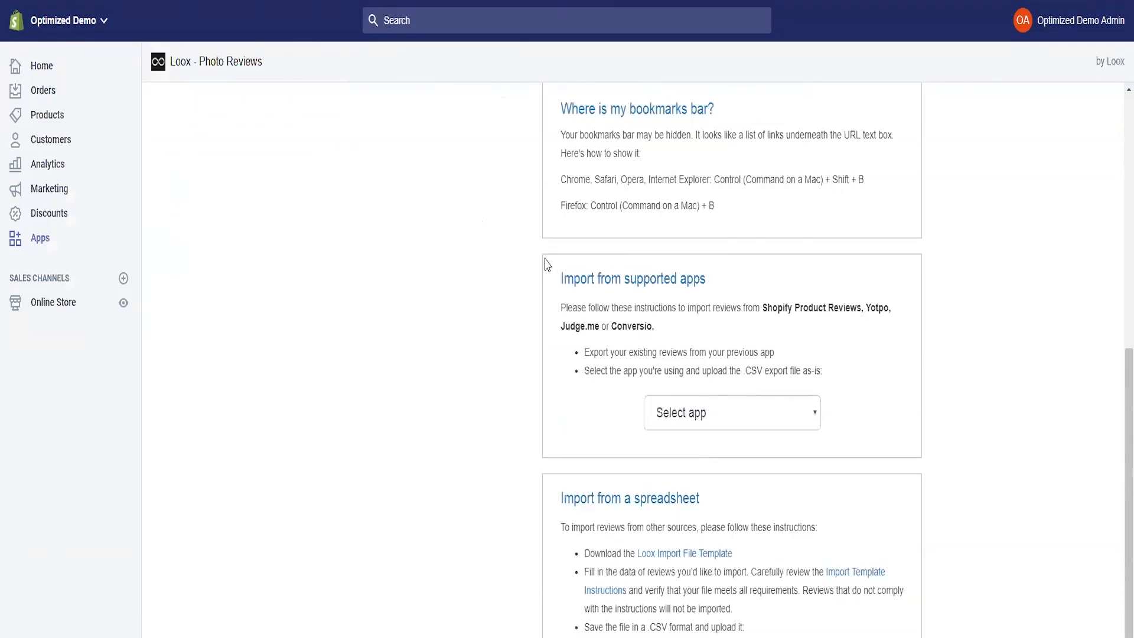
click(724, 427)
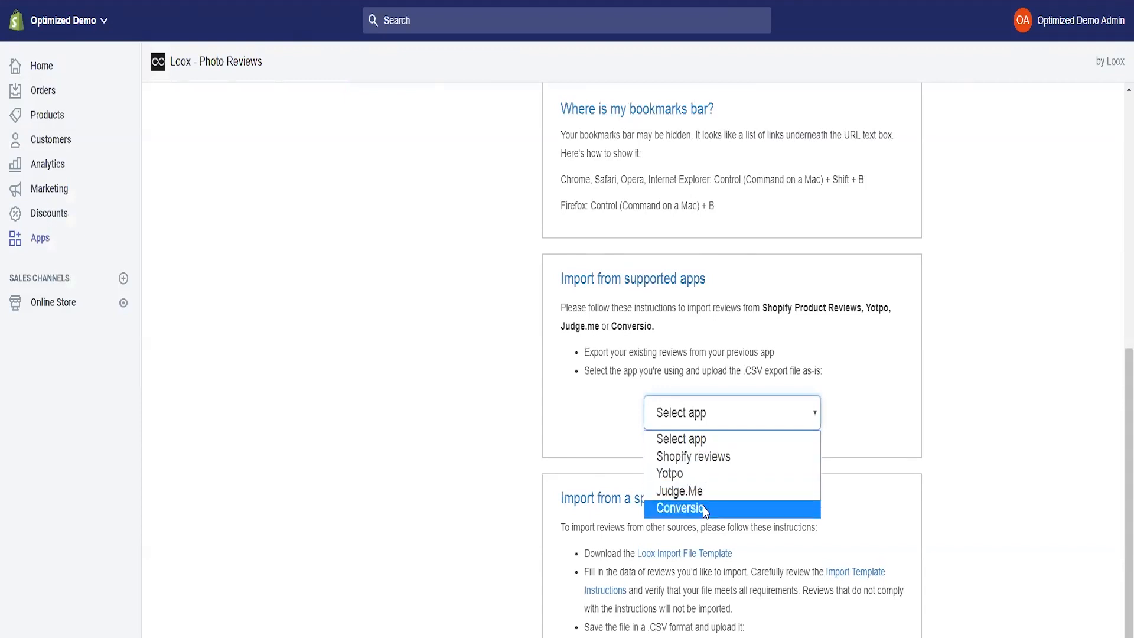
click(455, 415)
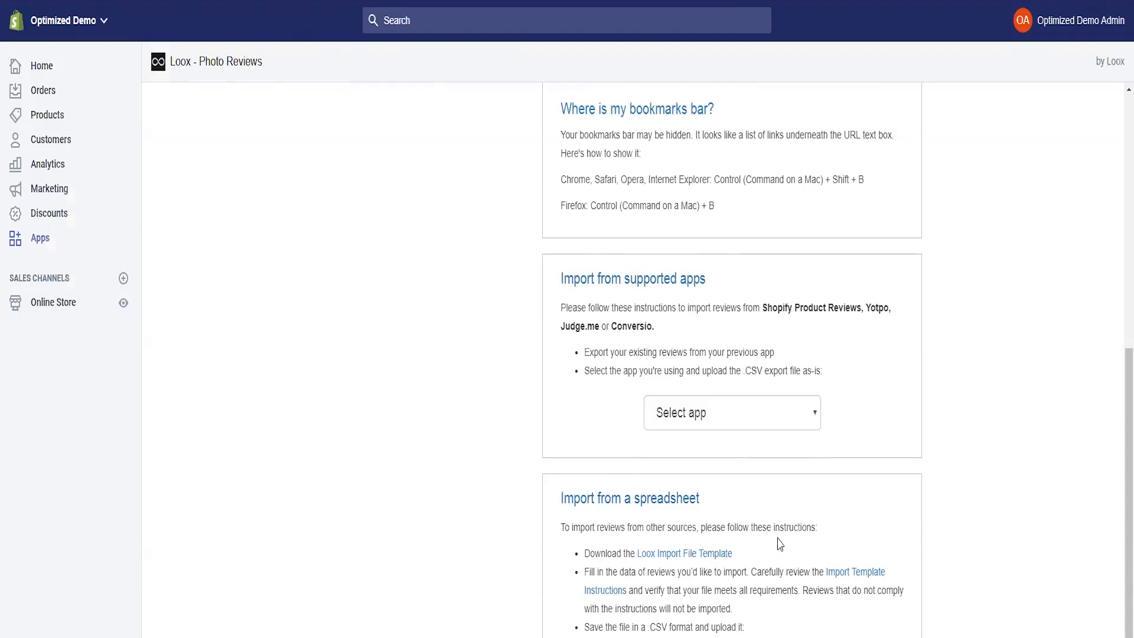
scroll(634, 128, up, 8)
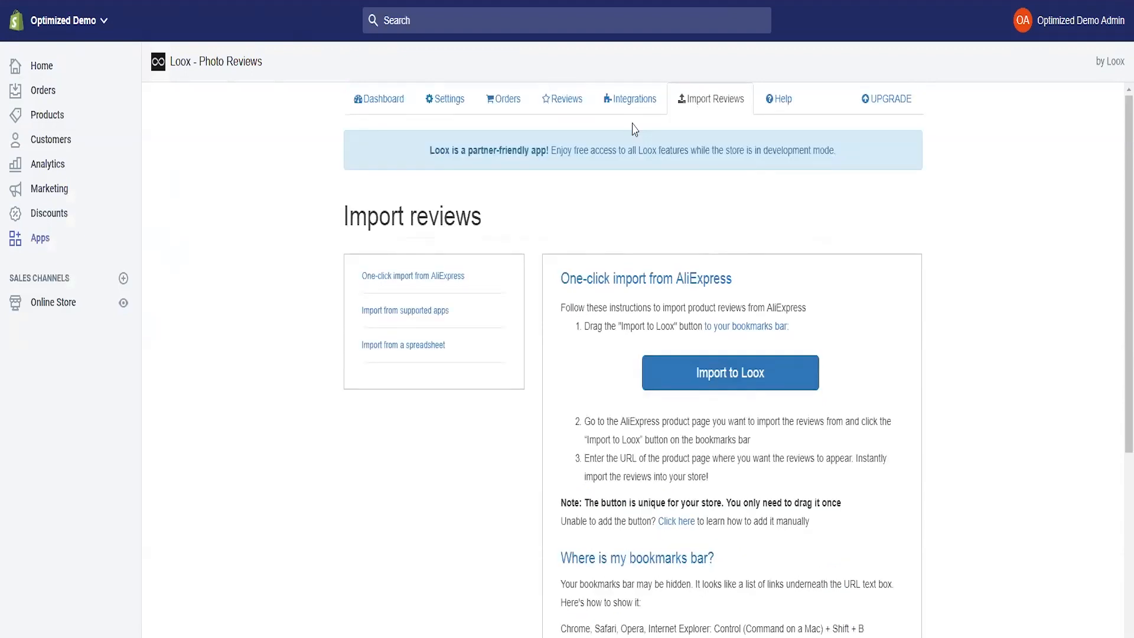
click(783, 111)
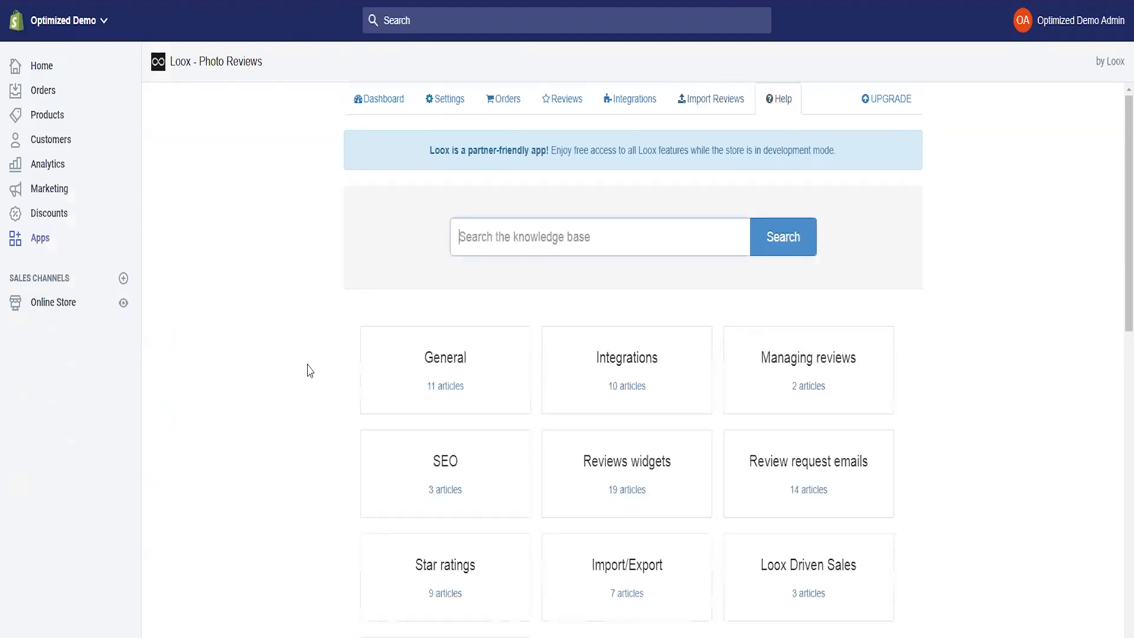
- Scroll through the Help categories such as Reviews widgets and Review request emails
scroll(484, 501, down, 4)
scroll(413, 473, up, 4)
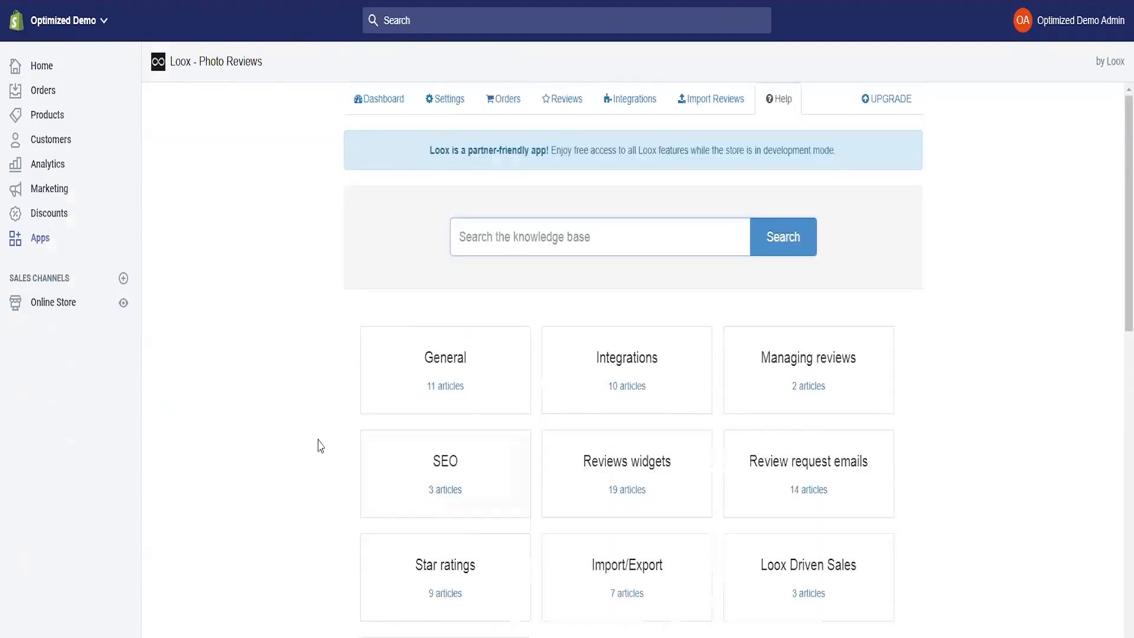